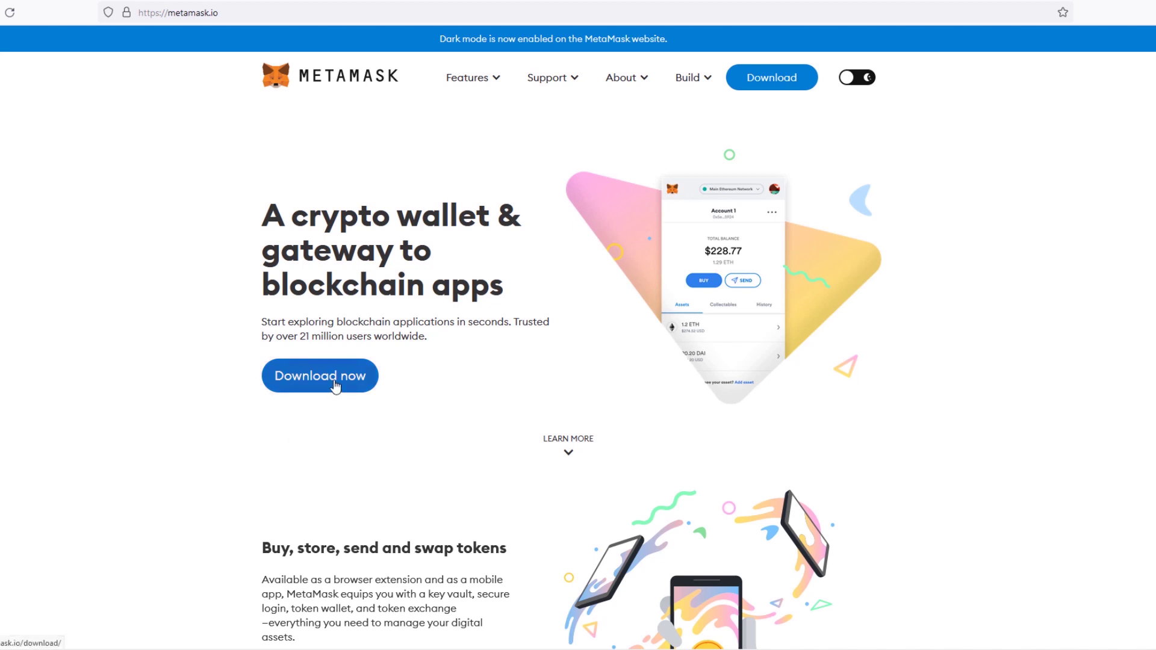
- Install the MetaMask extension for Firefox from the official download page and approve its requested permissions
{"action": "left_click", "coordinate": [336, 386]}
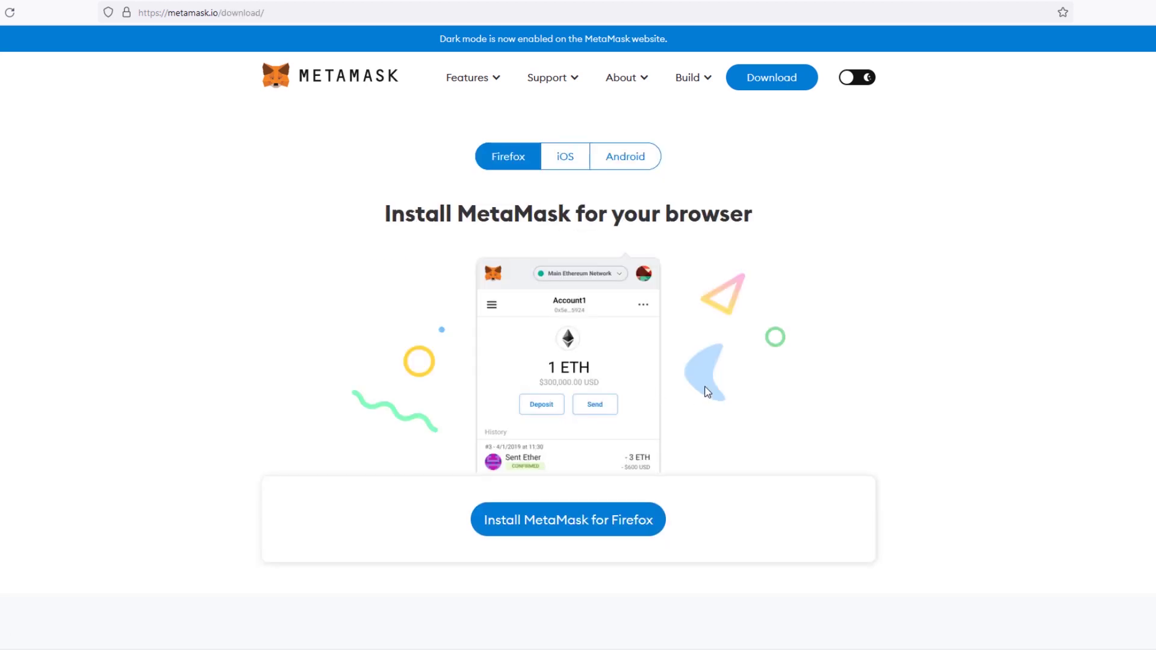
{"action": "scroll", "coordinate": [712, 389], "scroll_direction": "down", "scroll_amount": 2}
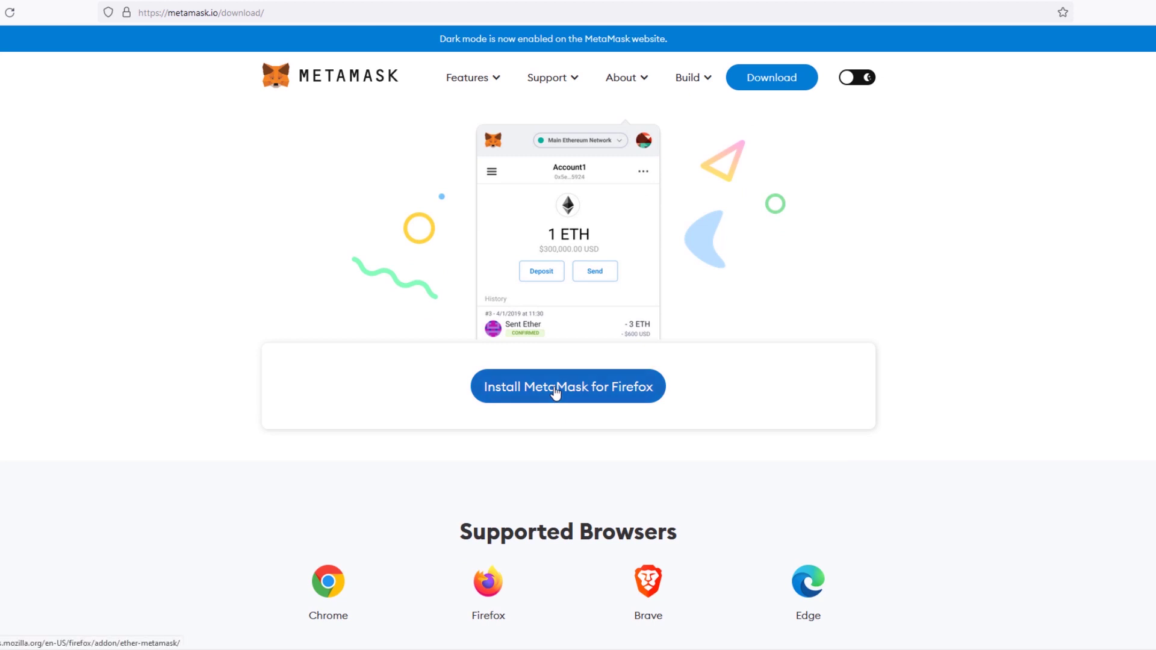
{"action": "left_click", "coordinate": [555, 392]}
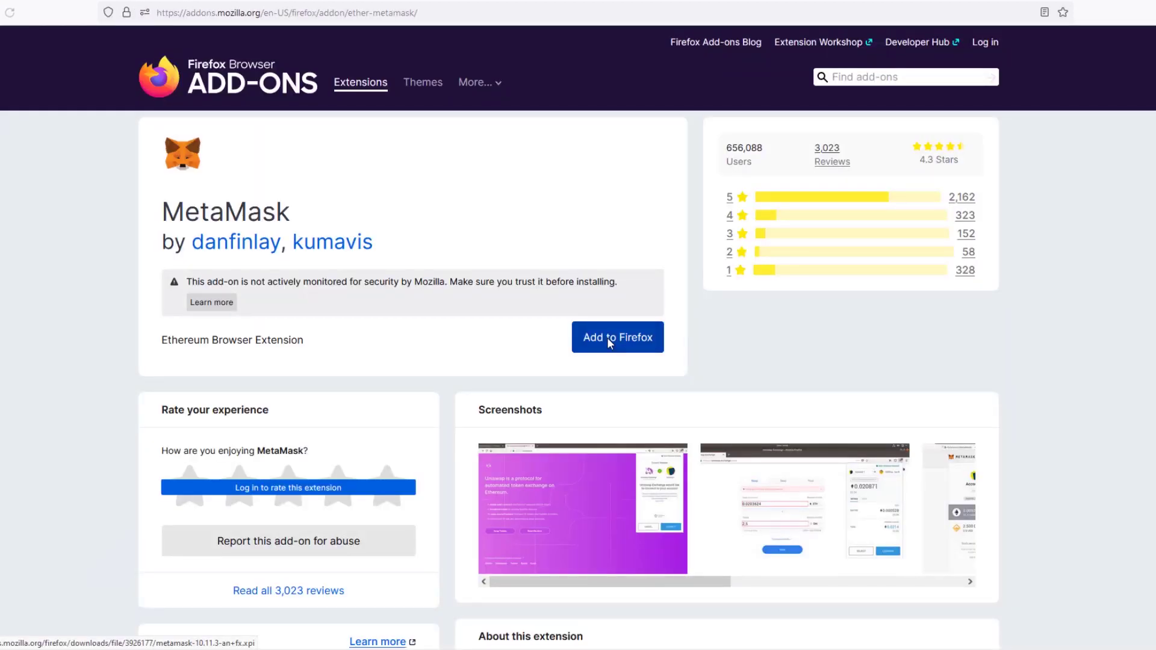
{"action": "left_click", "coordinate": [607, 337]}
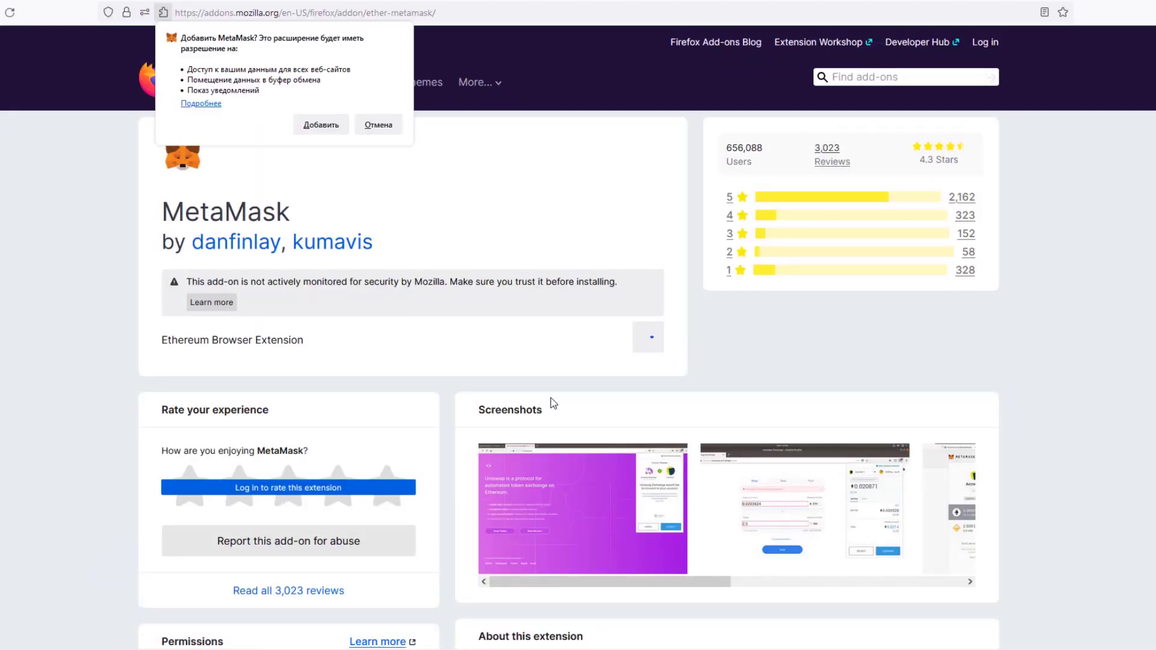
{"action": "left_click", "coordinate": [319, 129]}
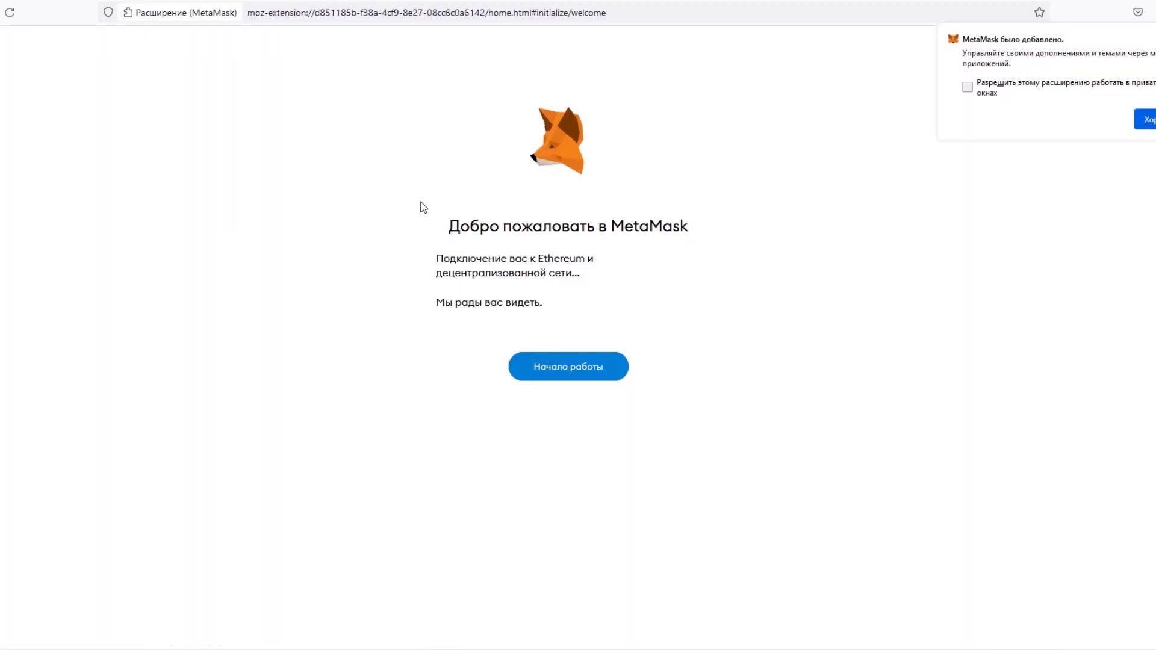
- Begin the MetaMask setup by choosing to create a new wallet and decline the usage data collection
{"action": "left_click", "coordinate": [569, 367]}
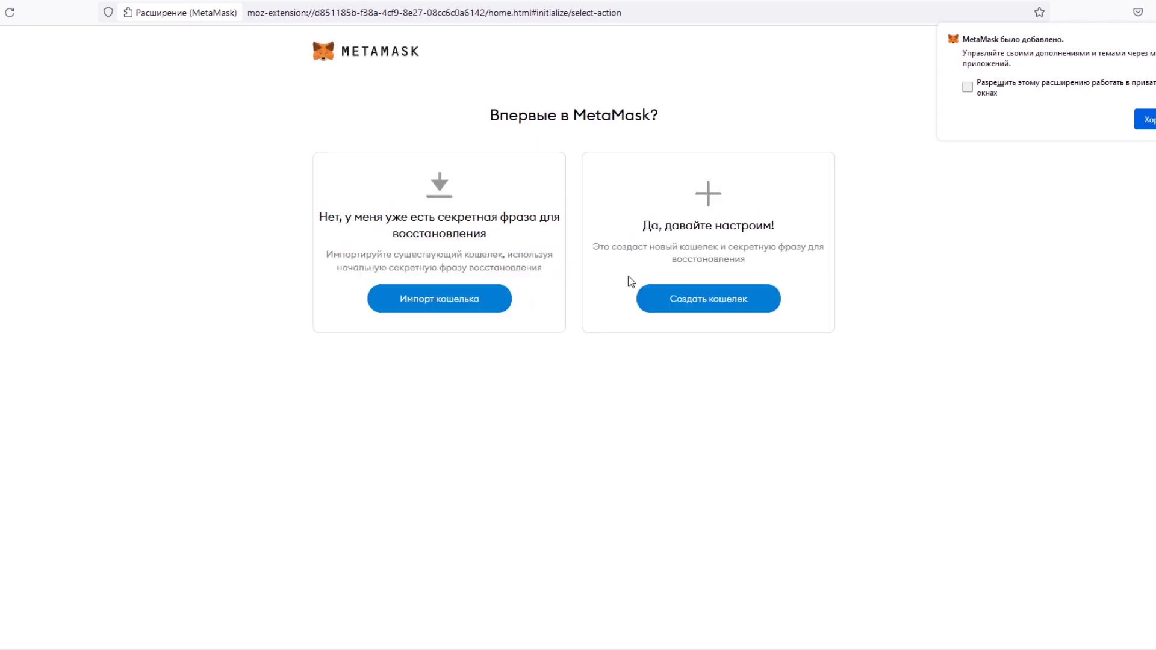
{"action": "left_click", "coordinate": [690, 306]}
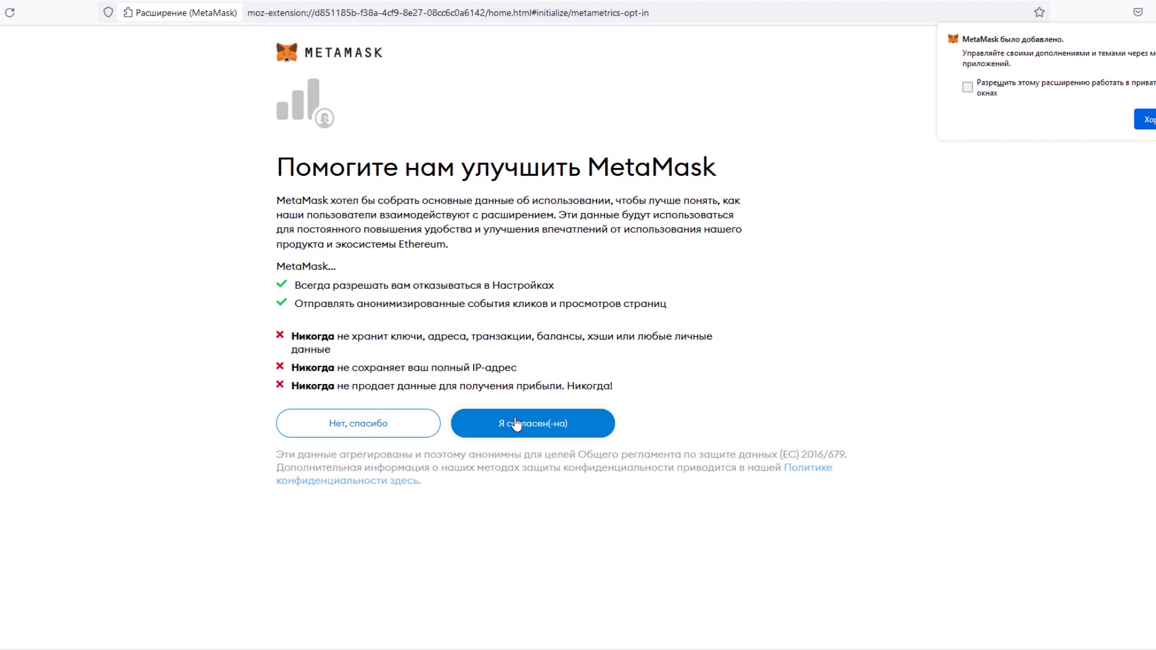
{"action": "left_click", "coordinate": [318, 426]}
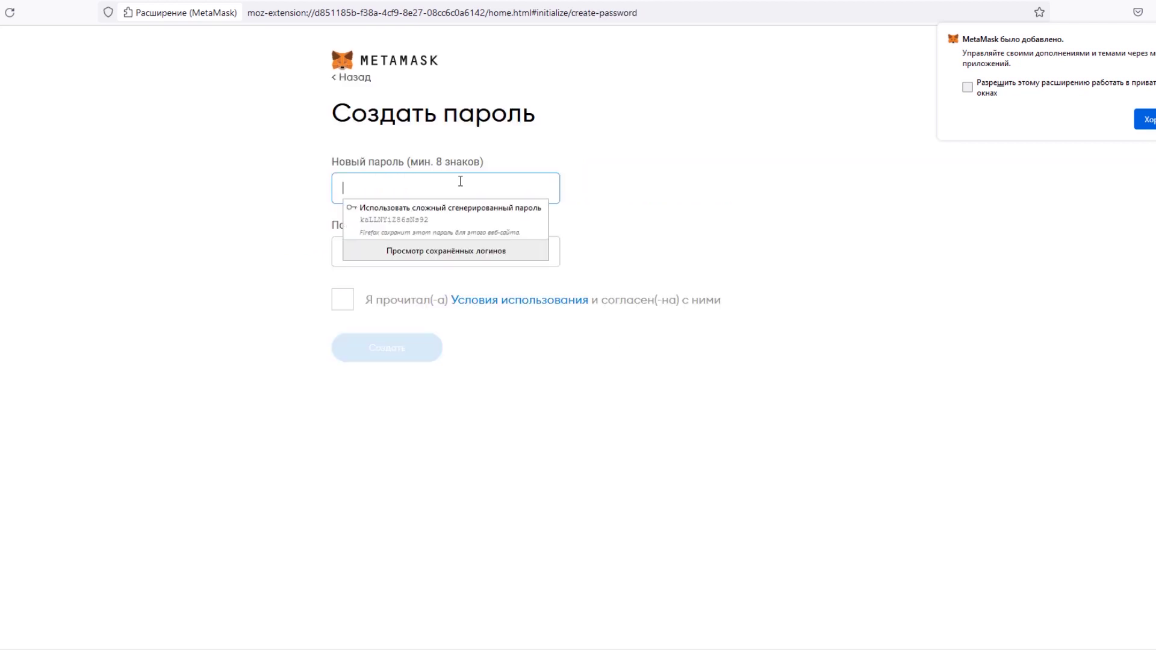
- Enter and confirm the new wallet password, accept the terms of use and create the wallet
{"action": "key", "text": "Escape"}
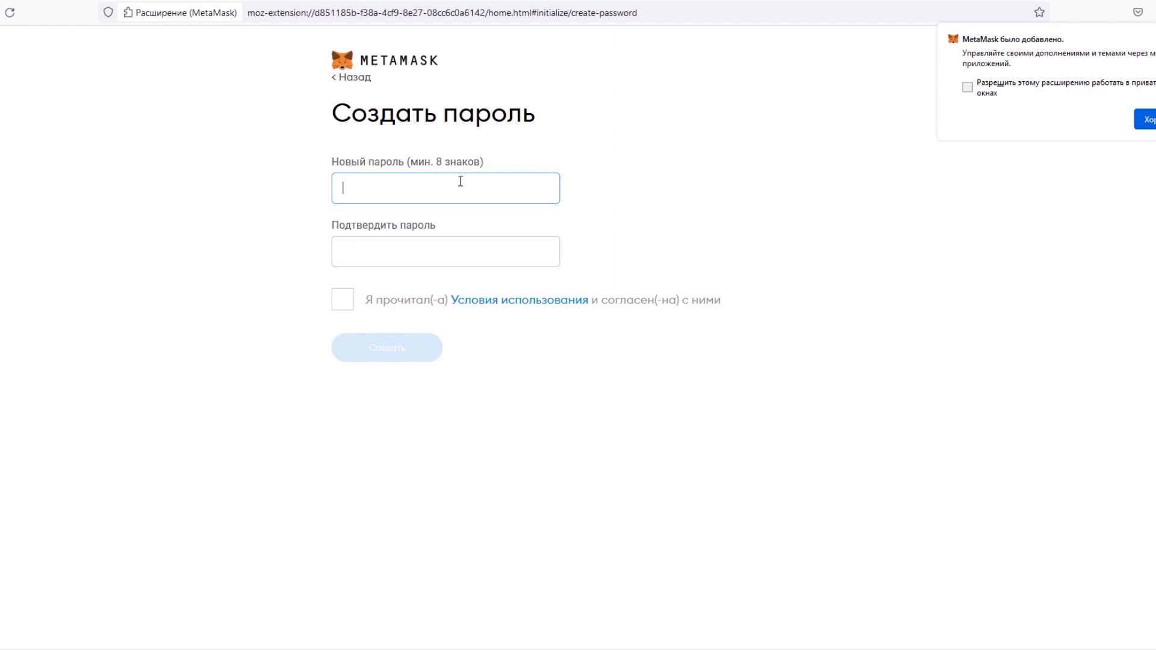
{"action": "key", "text": "ctrl+v"}
{"action": "key", "text": "Tab"}
{"action": "key", "text": "ctrl+v"}
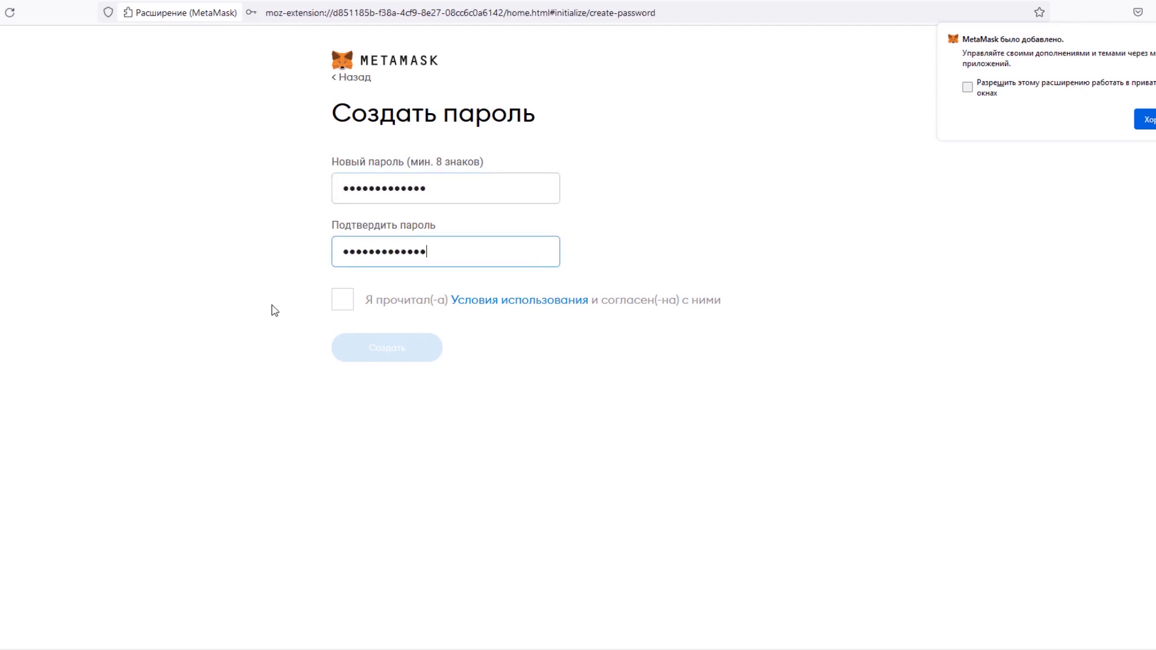
{"action": "left_click", "coordinate": [351, 306]}
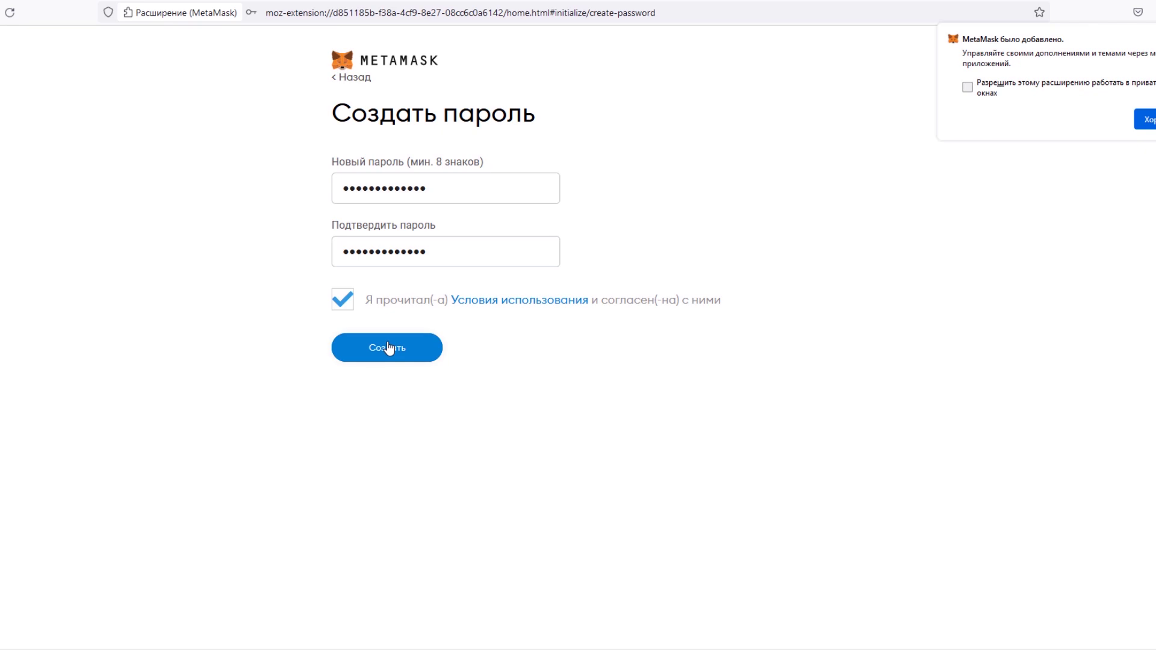
{"action": "left_click", "coordinate": [388, 348]}
- Confirm the wallet's secret recovery phrase and finish the MetaMask setup
{"action": "left_click", "coordinate": [325, 446]}
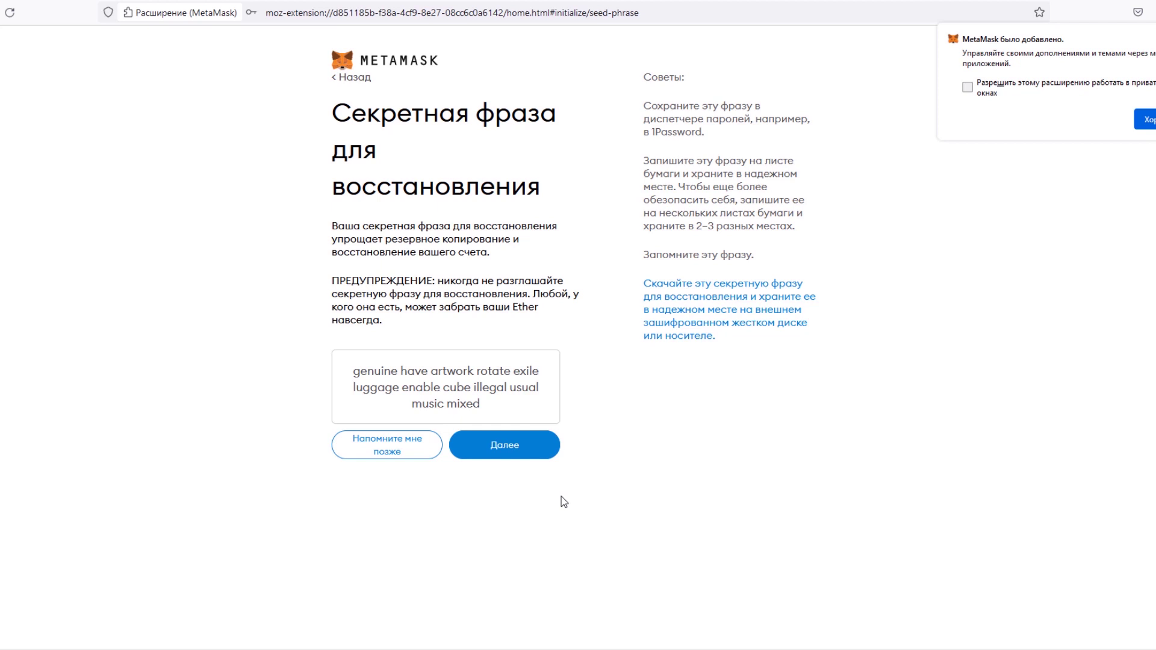
{"action": "left_click", "coordinate": [506, 449]}
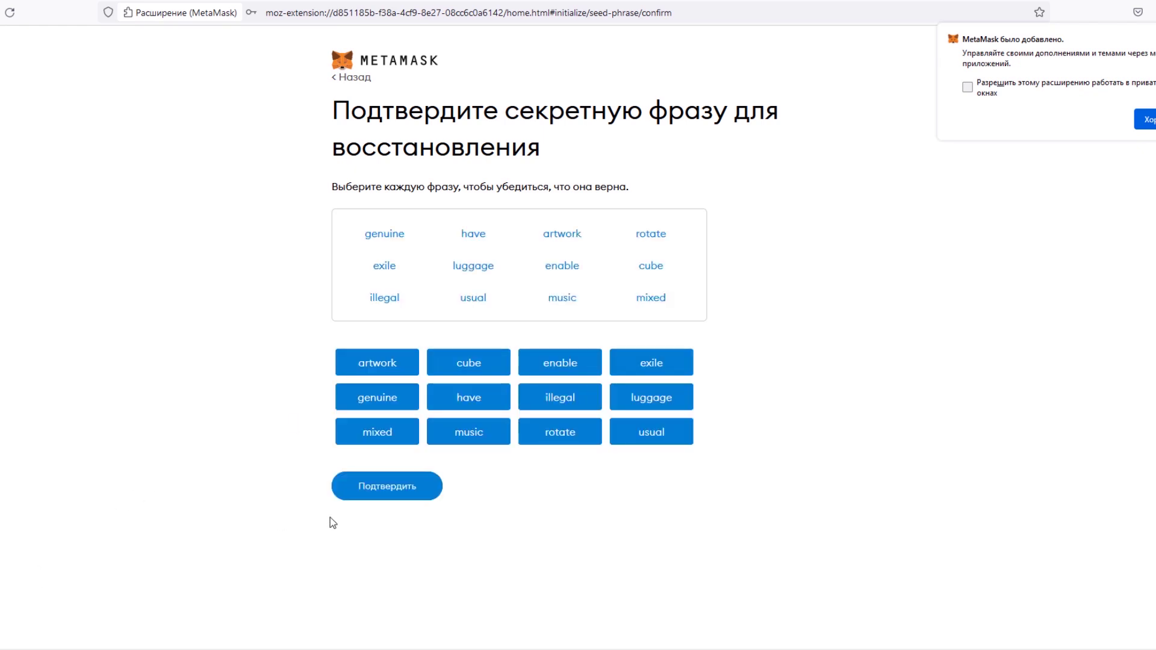
{"action": "left_click", "coordinate": [400, 489]}
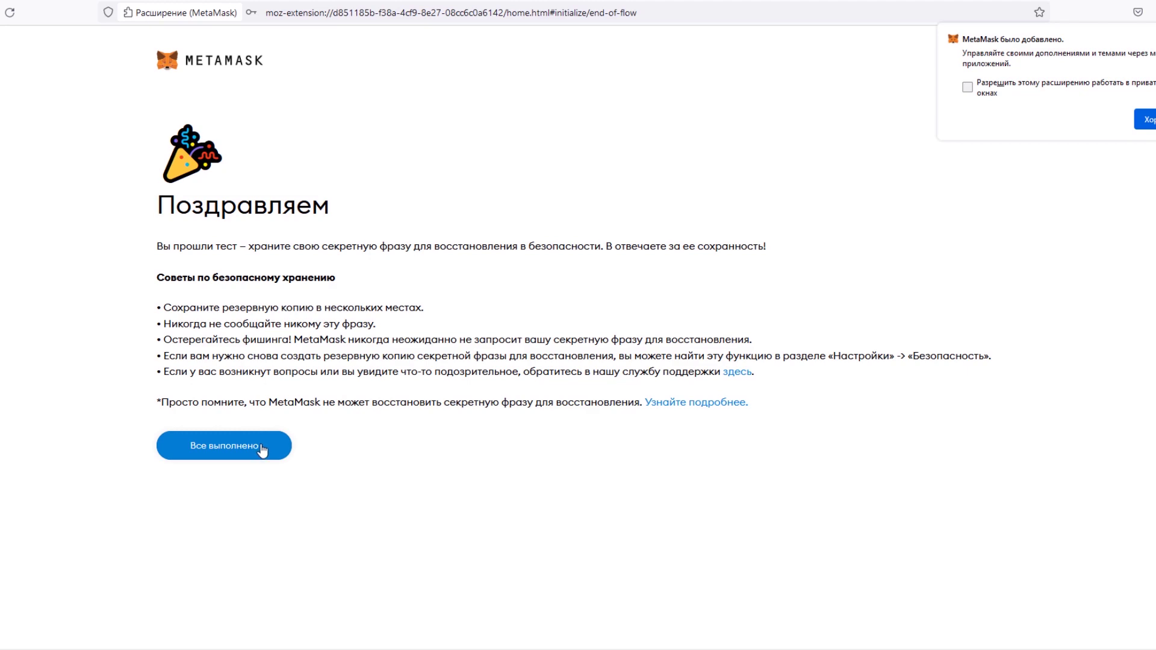
{"action": "left_click", "coordinate": [262, 450]}
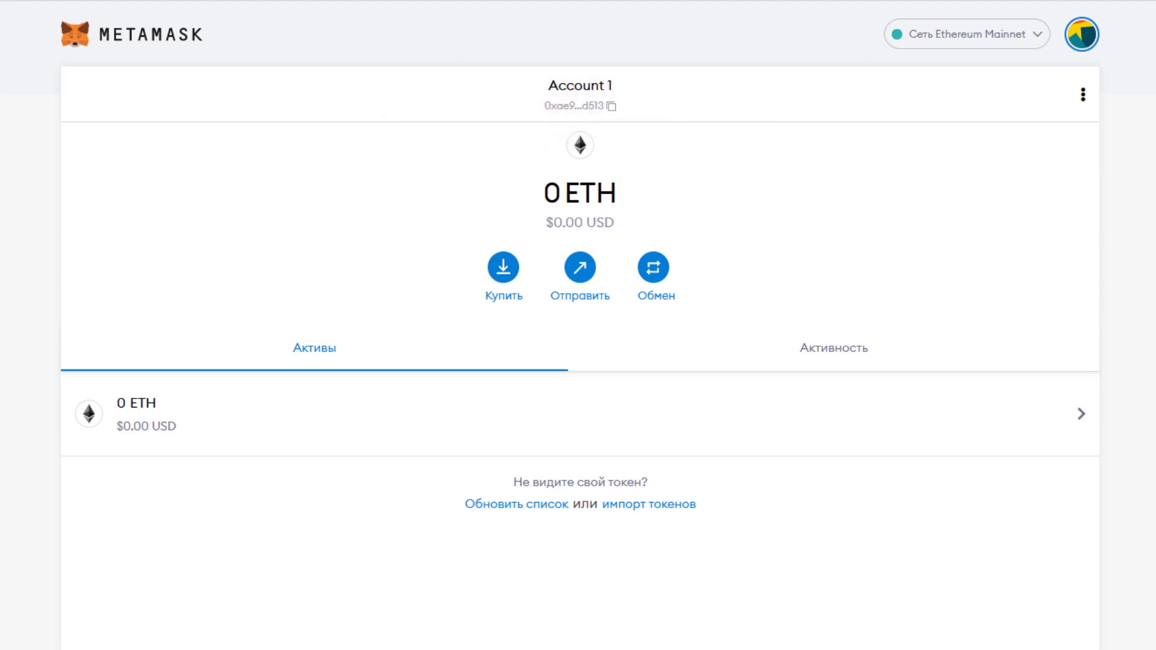
- Search the web for coinmarketcap and open the Tether (USDT) page from CoinMarketCap's cryptocurrency list
{"action": "left_click", "coordinate": [363, 20]}
{"action": "type", "text": "coi"}
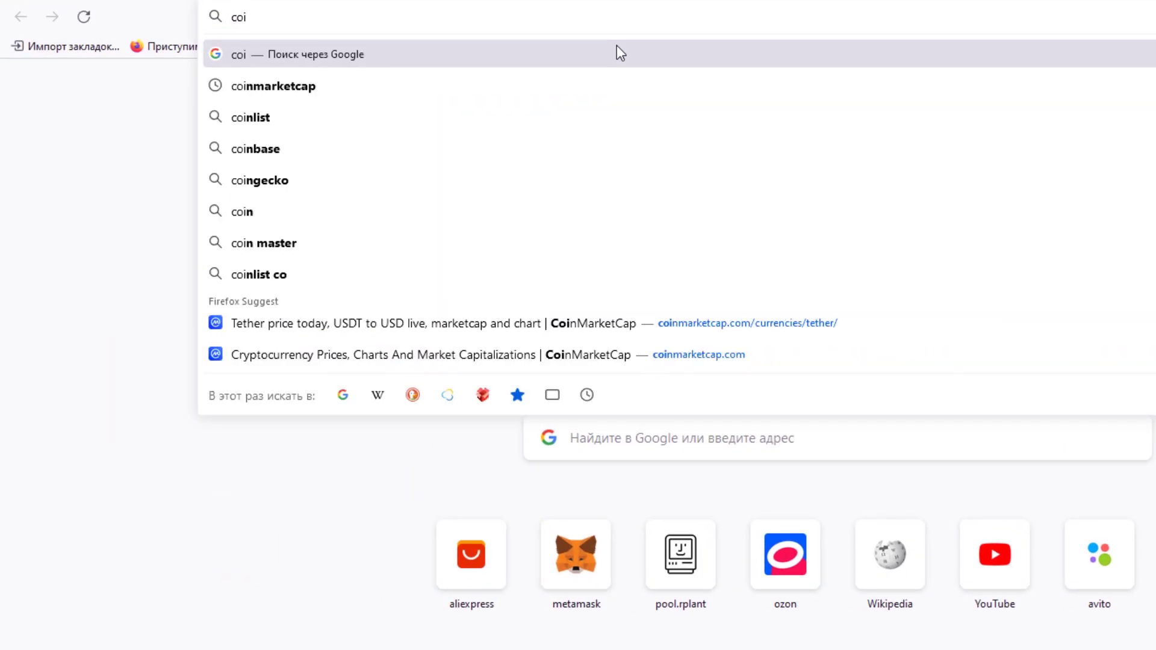
{"action": "key", "text": "Down"}
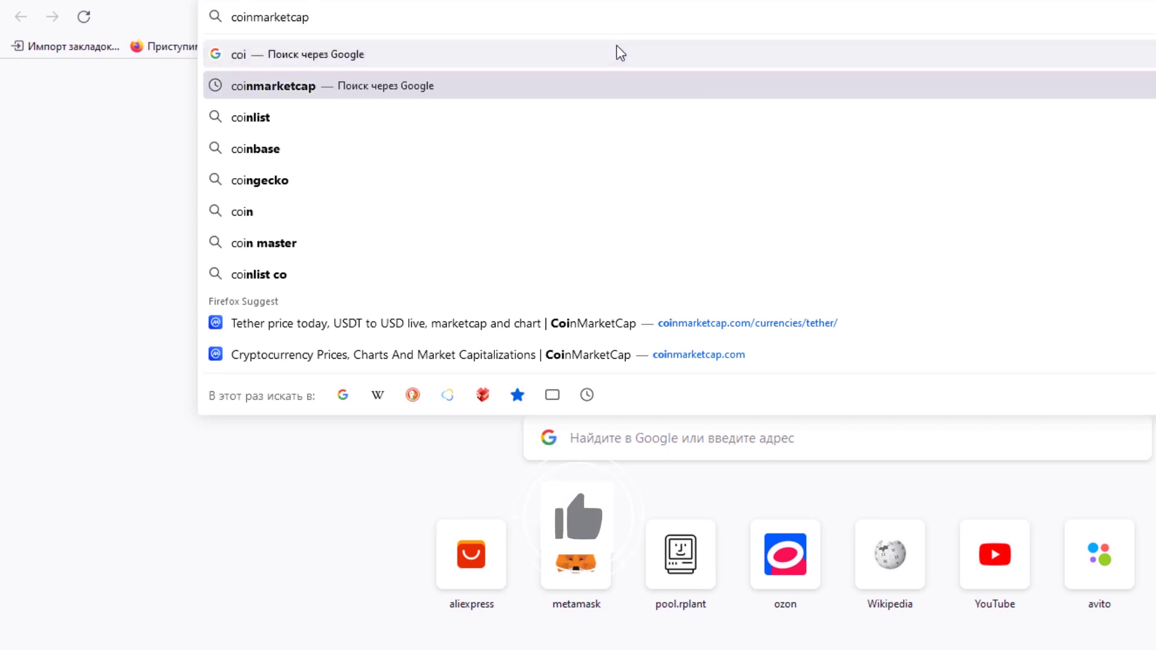
{"action": "key", "text": "Return"}
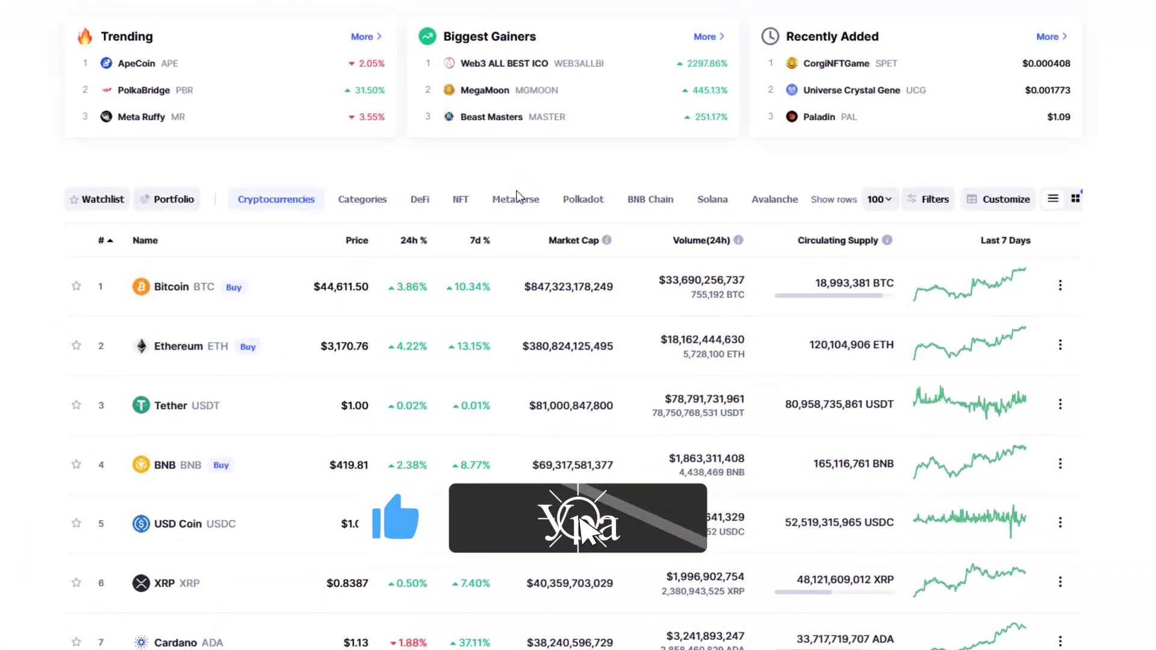
{"action": "scroll", "coordinate": [517, 197], "scroll_direction": "down", "scroll_amount": 5}
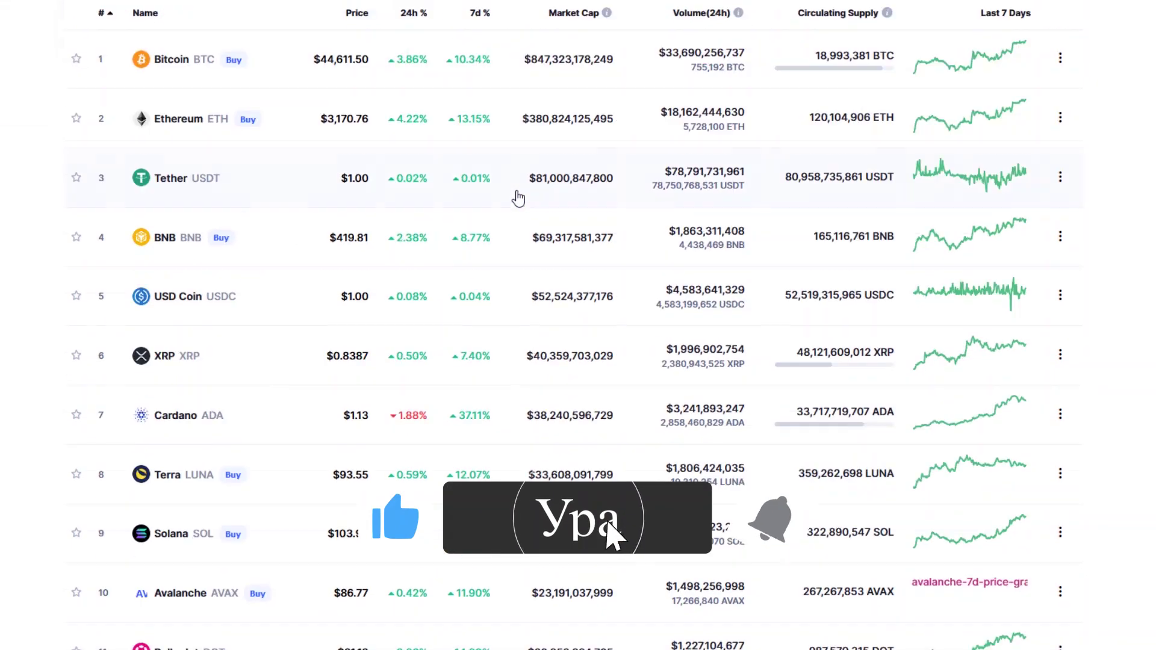
{"action": "scroll", "coordinate": [467, 194], "scroll_direction": "down", "scroll_amount": 2}
{"action": "scroll", "coordinate": [468, 194], "scroll_direction": "up", "scroll_amount": 4}
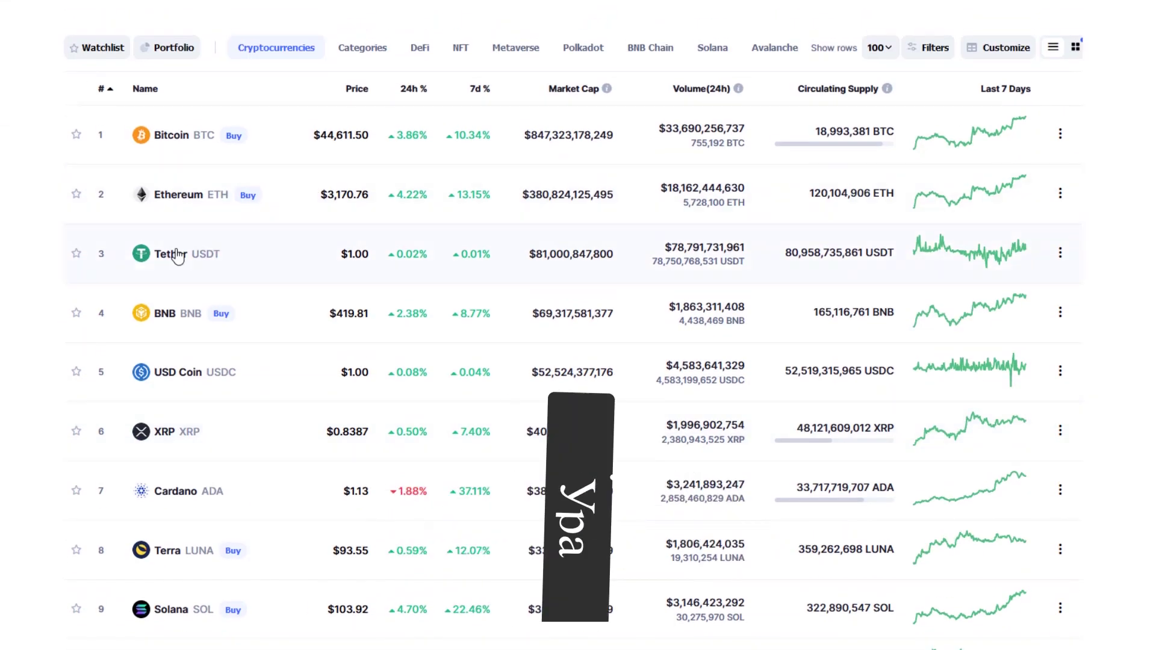
{"action": "left_click", "coordinate": [208, 258]}
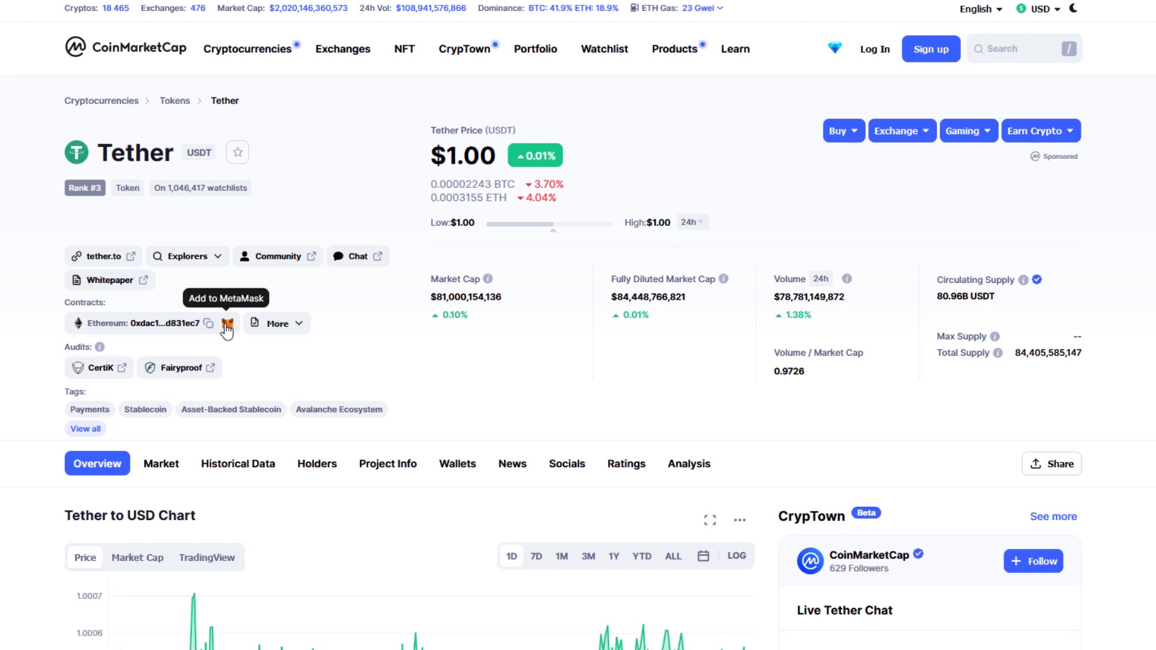
- Add the Tether (USDT) token on the Ethereum network to MetaMask and switch to the wallet page
{"action": "left_click", "coordinate": [227, 325]}
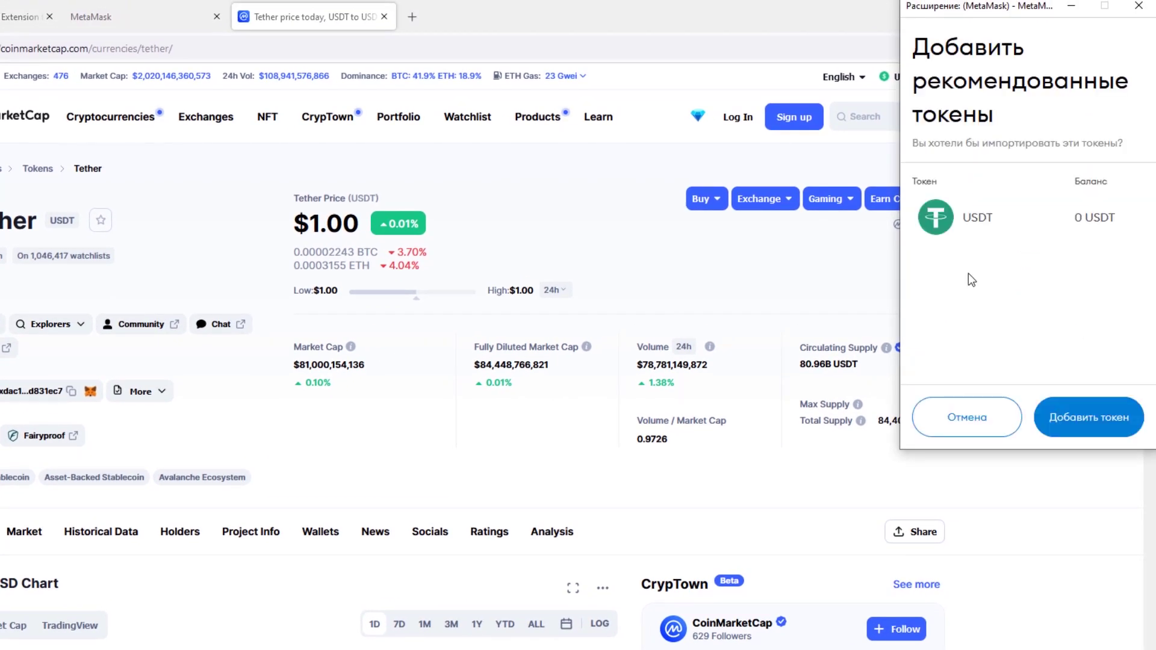
{"action": "left_click", "coordinate": [1060, 425]}
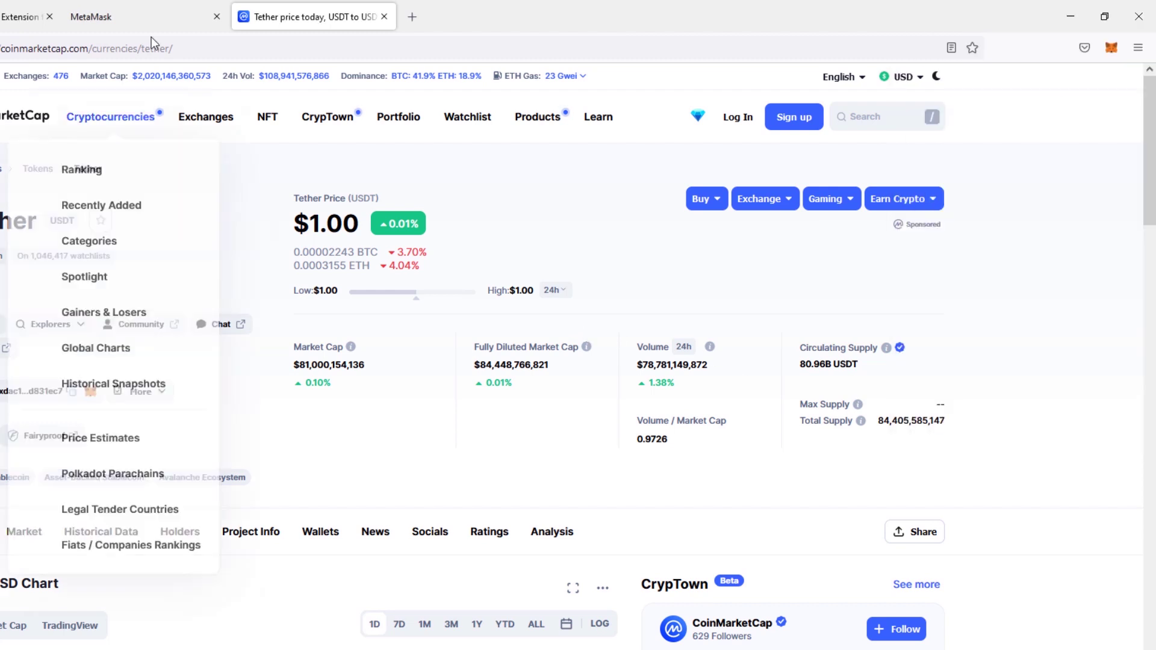
{"action": "left_click", "coordinate": [144, 16]}
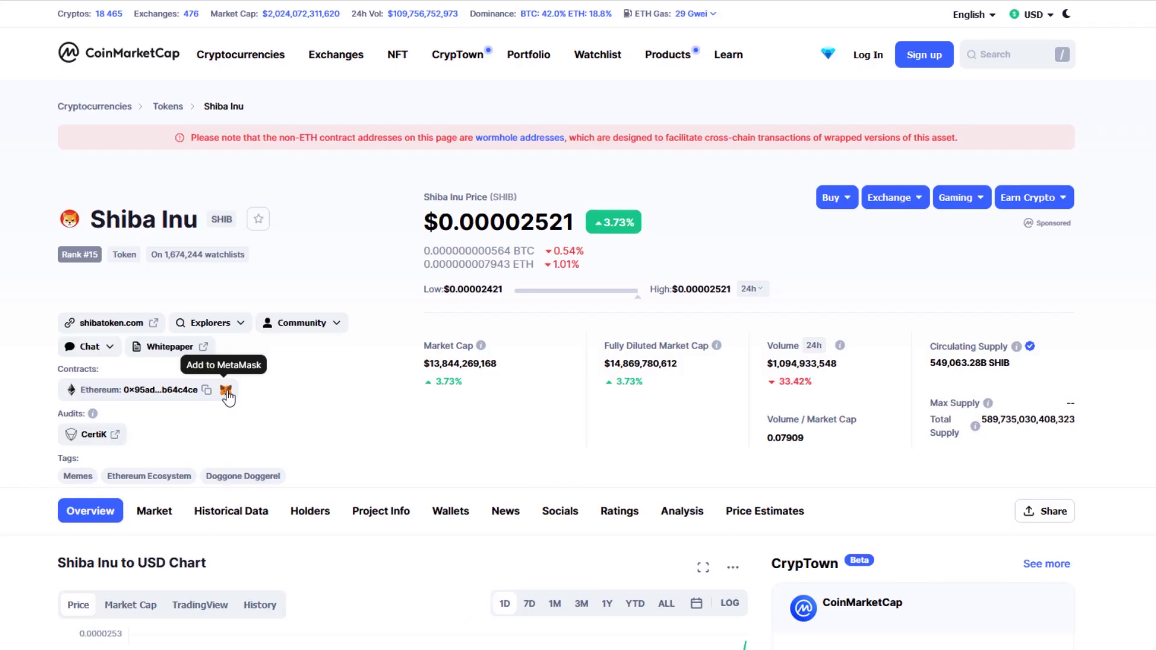
- Add the Shiba Inu (SHIB) token to MetaMask from its CoinMarketCap page
{"action": "left_click", "coordinate": [225, 391]}
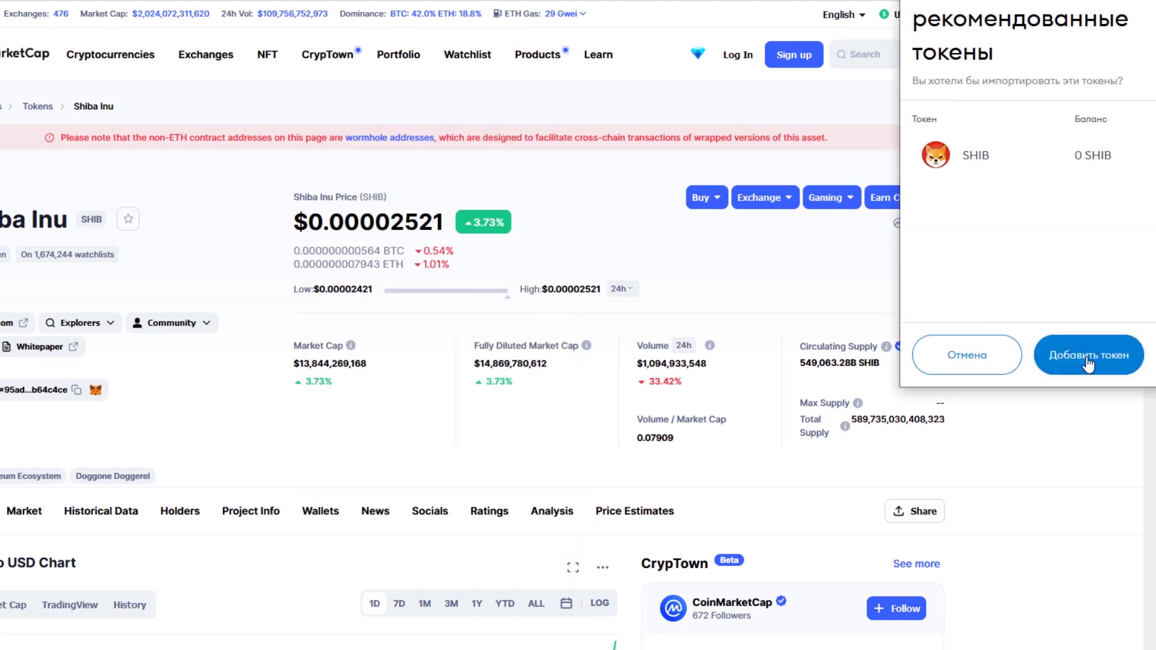
{"action": "left_click", "coordinate": [1088, 360]}
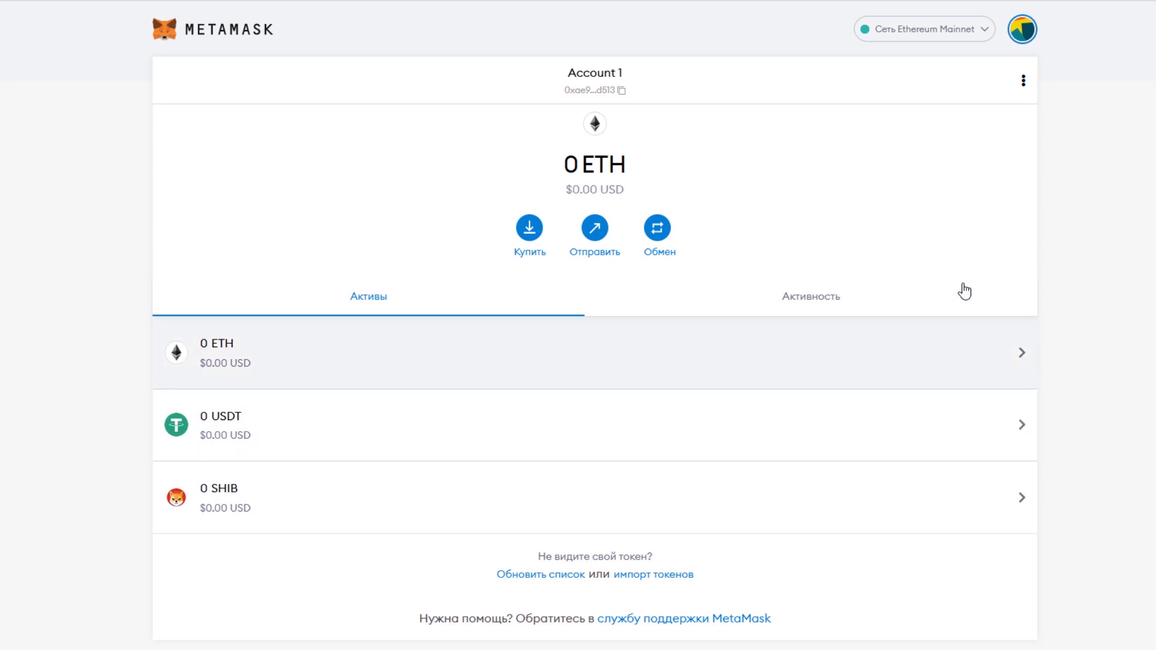
- Open the form for adding a new network to MetaMask
{"action": "left_click", "coordinate": [985, 33]}
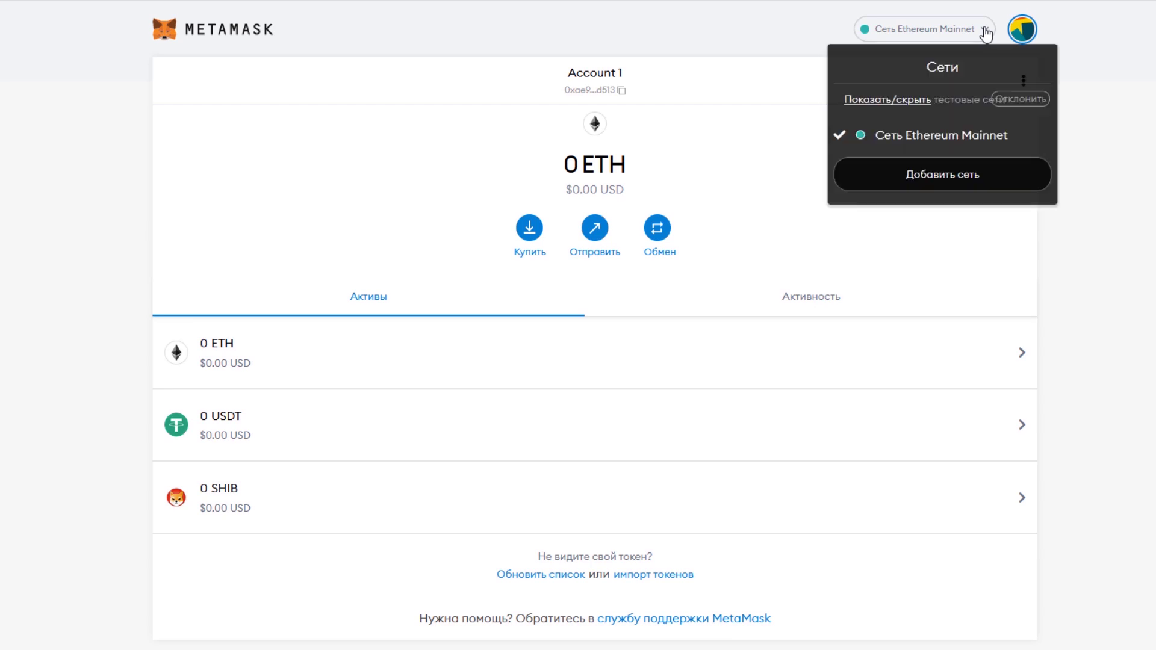
{"action": "left_click", "coordinate": [941, 185]}
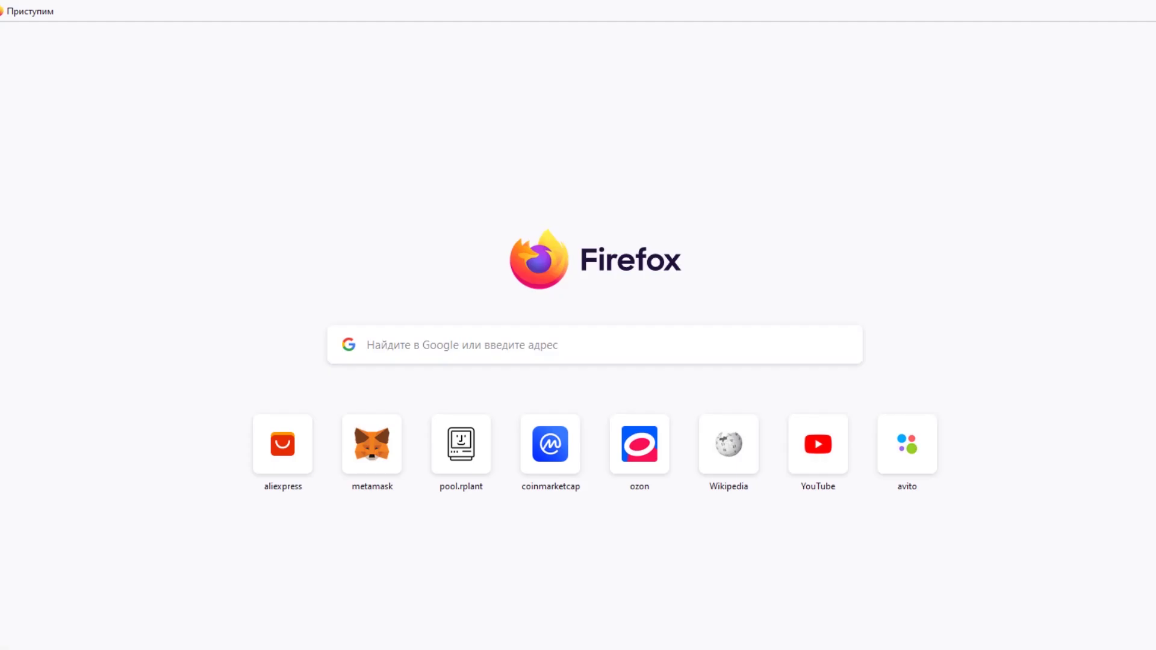
- Search the web for binance metamask and look up the main network parameters in the Binance Academy article on connecting to Binance Smart Chain
{"action": "key", "text": "ctrl+l"}
{"action": "type", "text": "binance"}
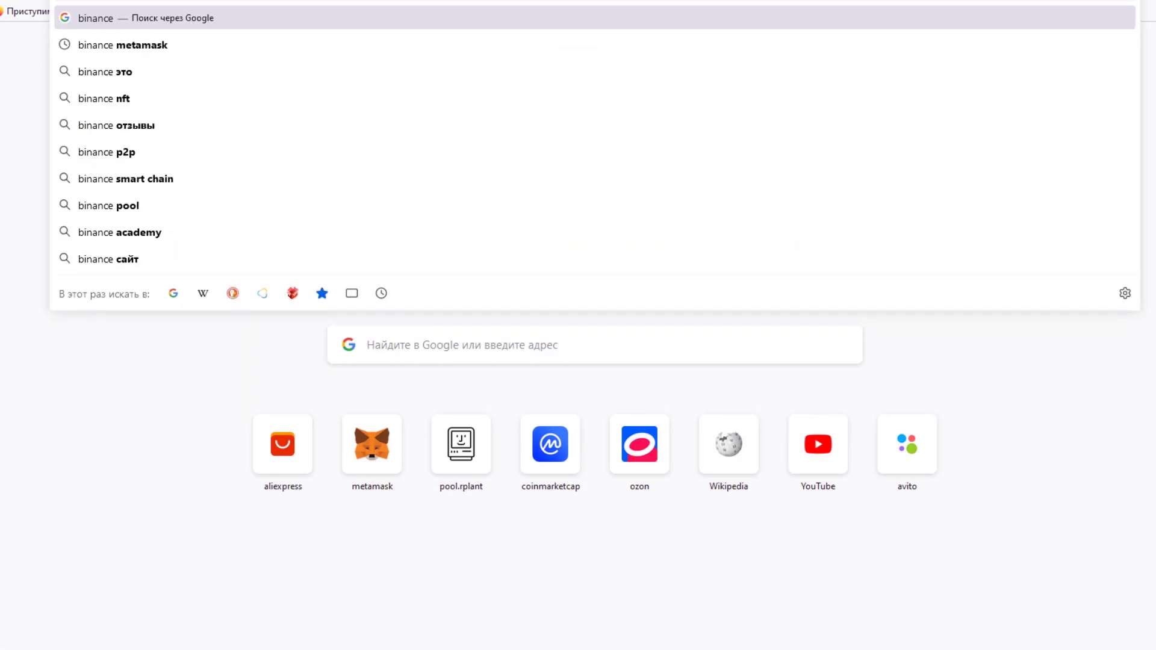
{"action": "type", "text": " metamask"}
{"action": "key", "text": "Return"}
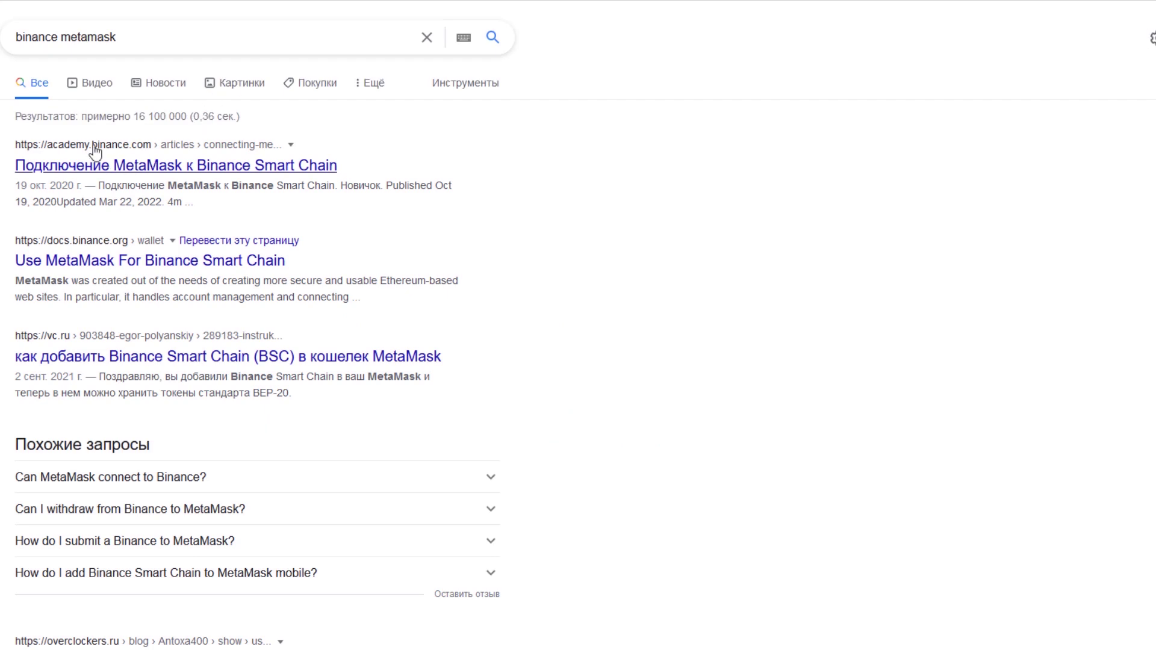
{"action": "left_click", "coordinate": [104, 168]}
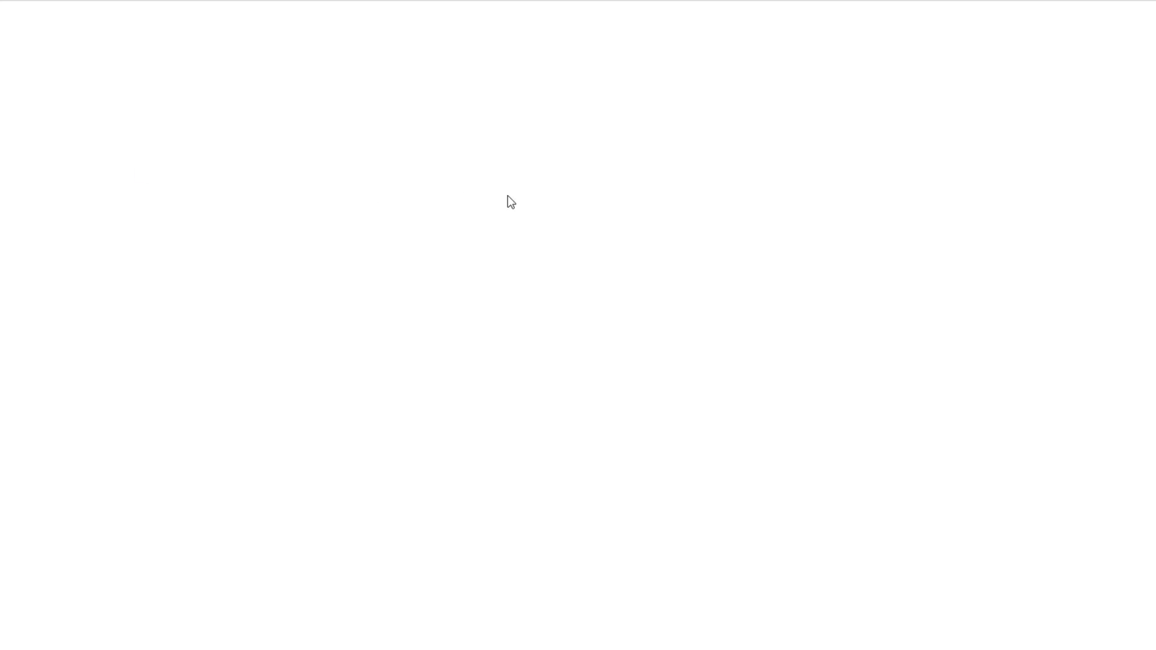
{"action": "scroll", "coordinate": [777, 277], "scroll_direction": "down", "scroll_amount": 15}
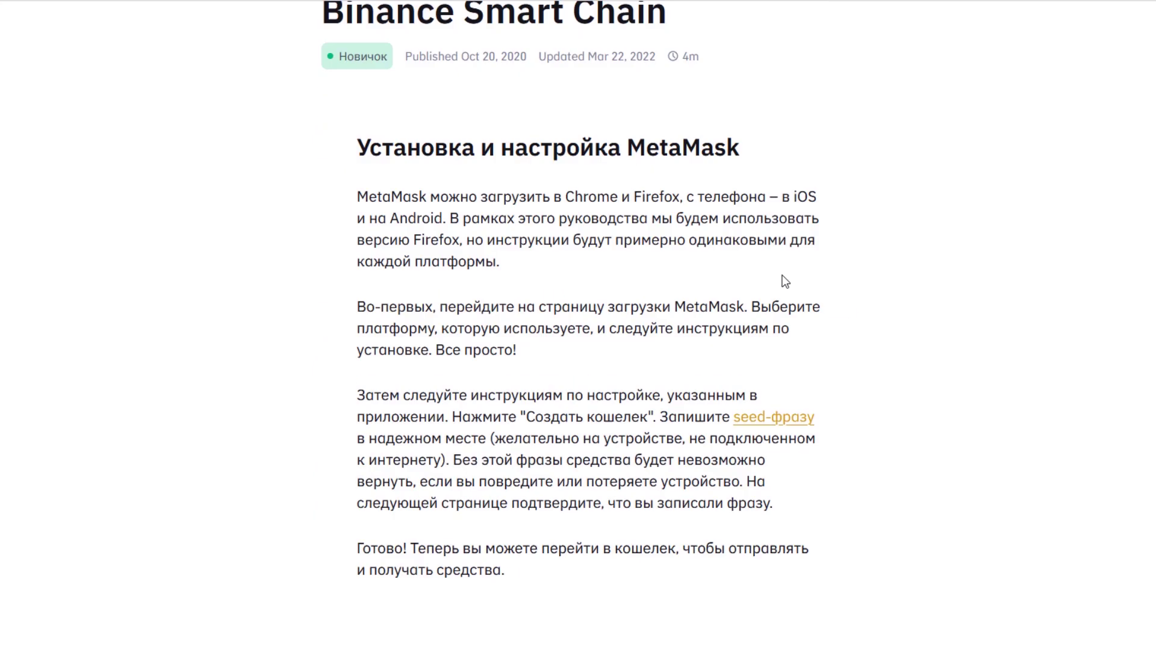
{"action": "scroll", "coordinate": [770, 276], "scroll_direction": "down", "scroll_amount": 20}
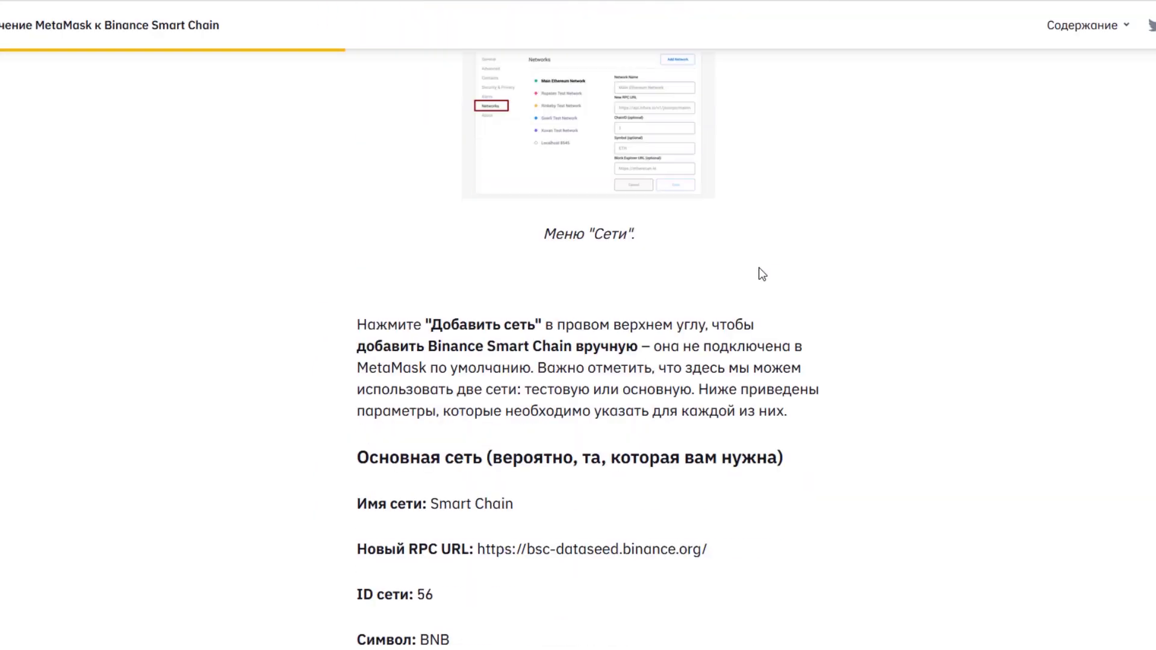
{"action": "scroll", "coordinate": [758, 274], "scroll_direction": "down", "scroll_amount": 3}
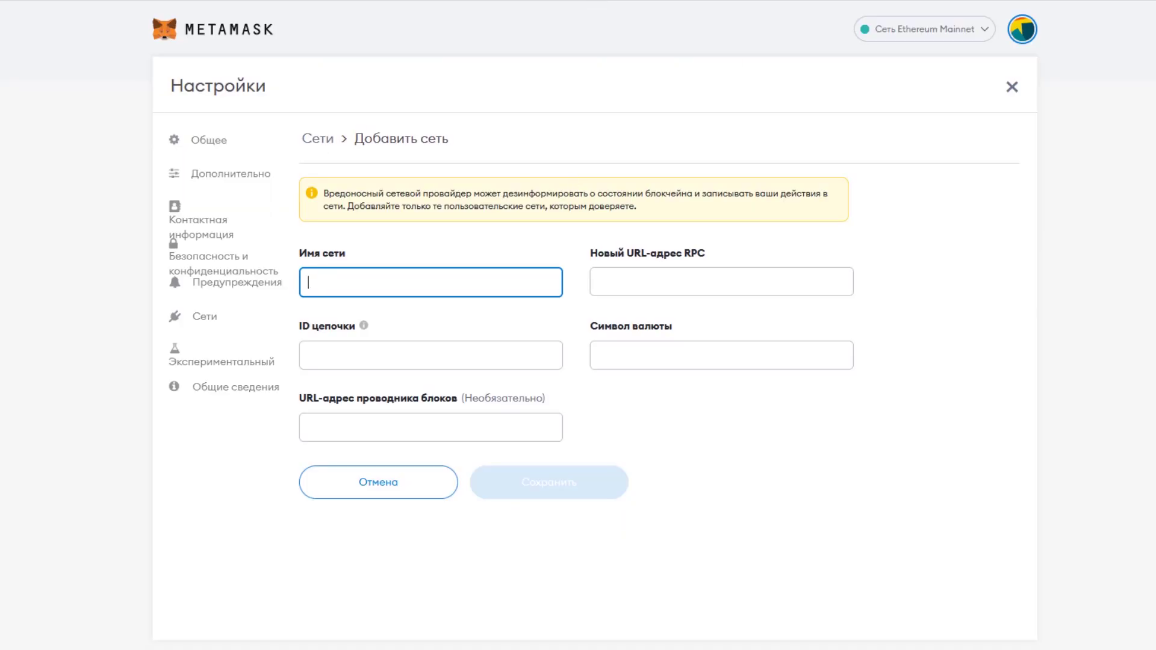
{"action": "type", "text": "Smart Chain"}
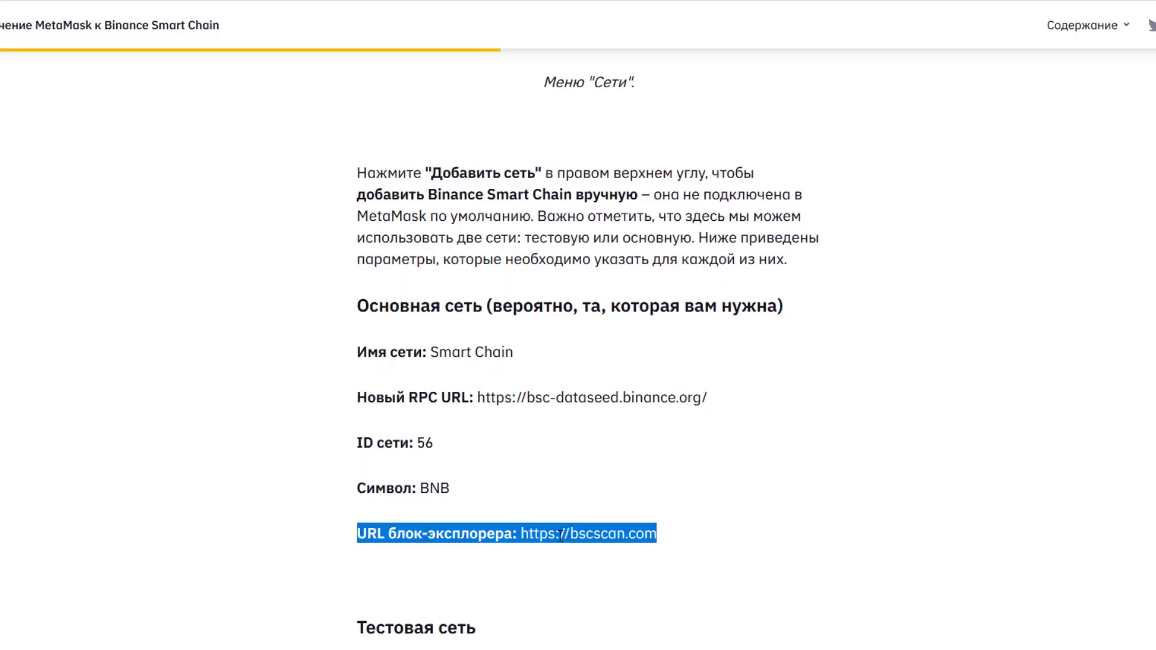
{"action": "left_click", "coordinate": [524, 534]}
{"action": "left_click_drag", "start_coordinate": [523, 534], "coordinate": [658, 534]}
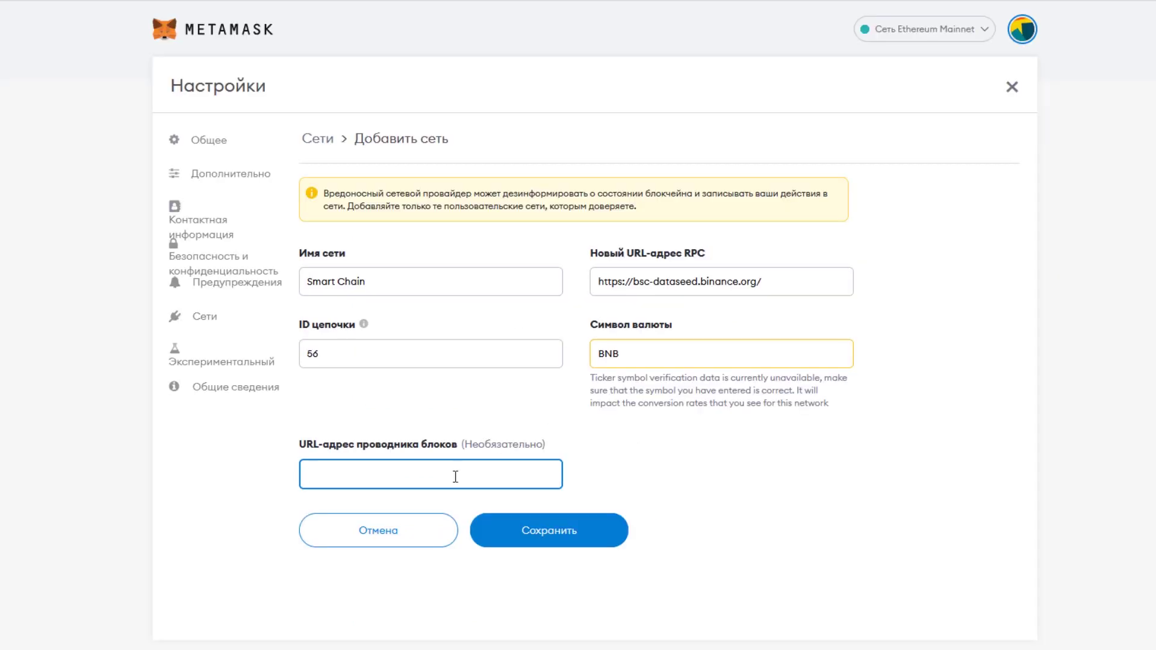
{"action": "type", "text": "https://bscscan.com"}
{"action": "left_click", "coordinate": [586, 549]}
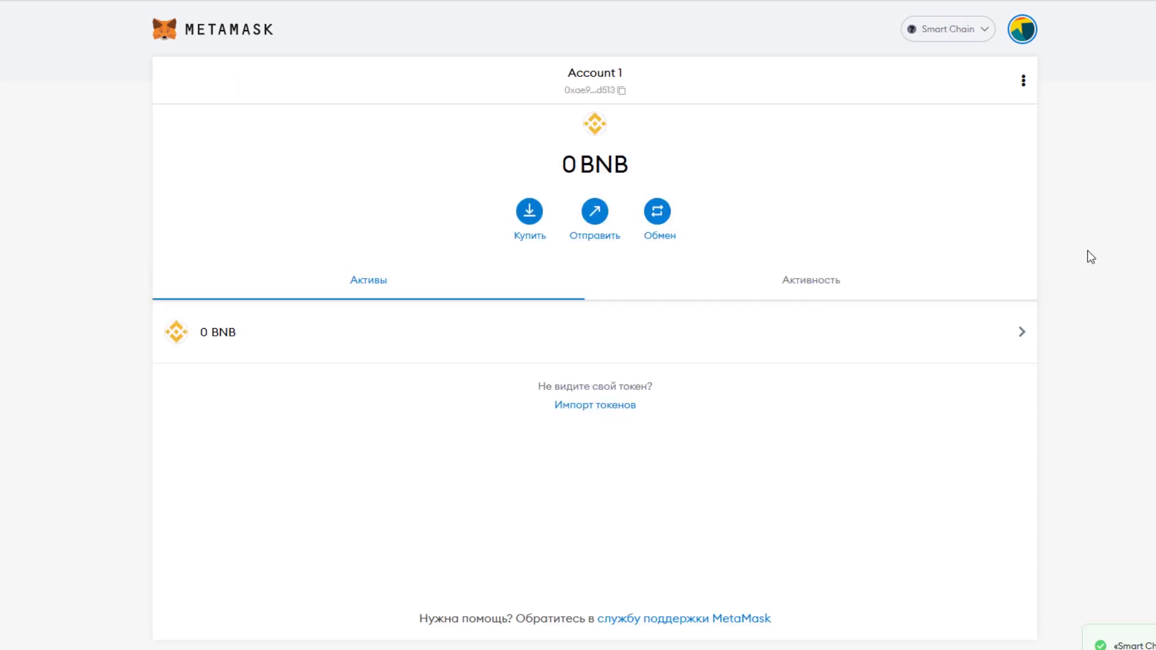
{"action": "left_click", "coordinate": [959, 35]}
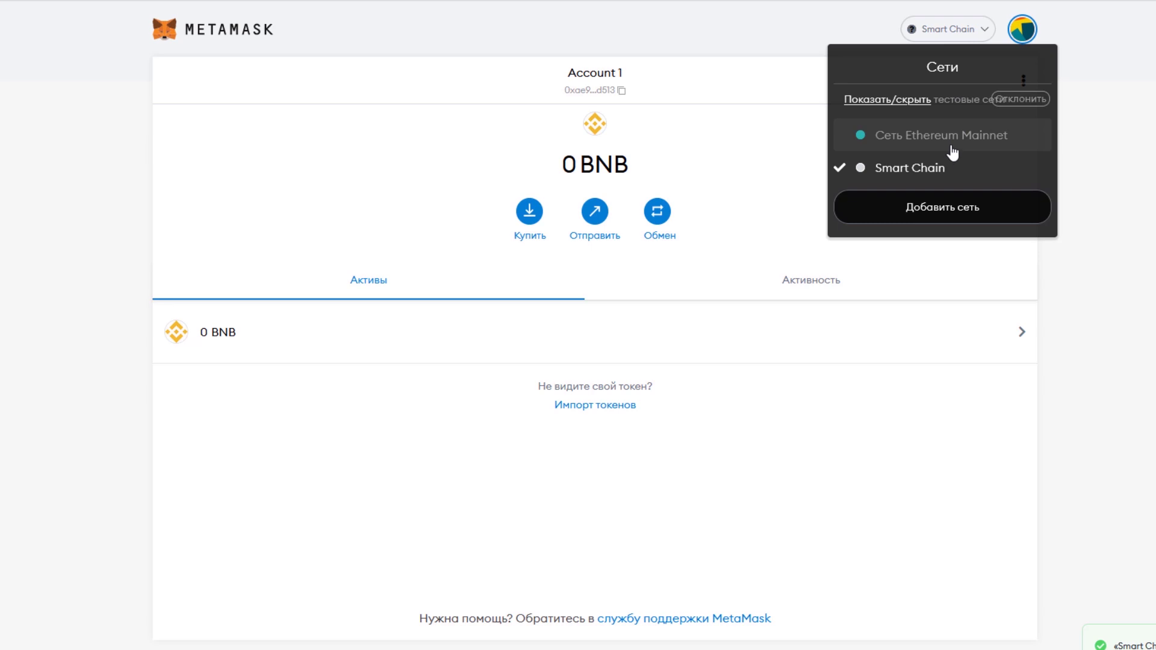
{"action": "left_click", "coordinate": [927, 138]}
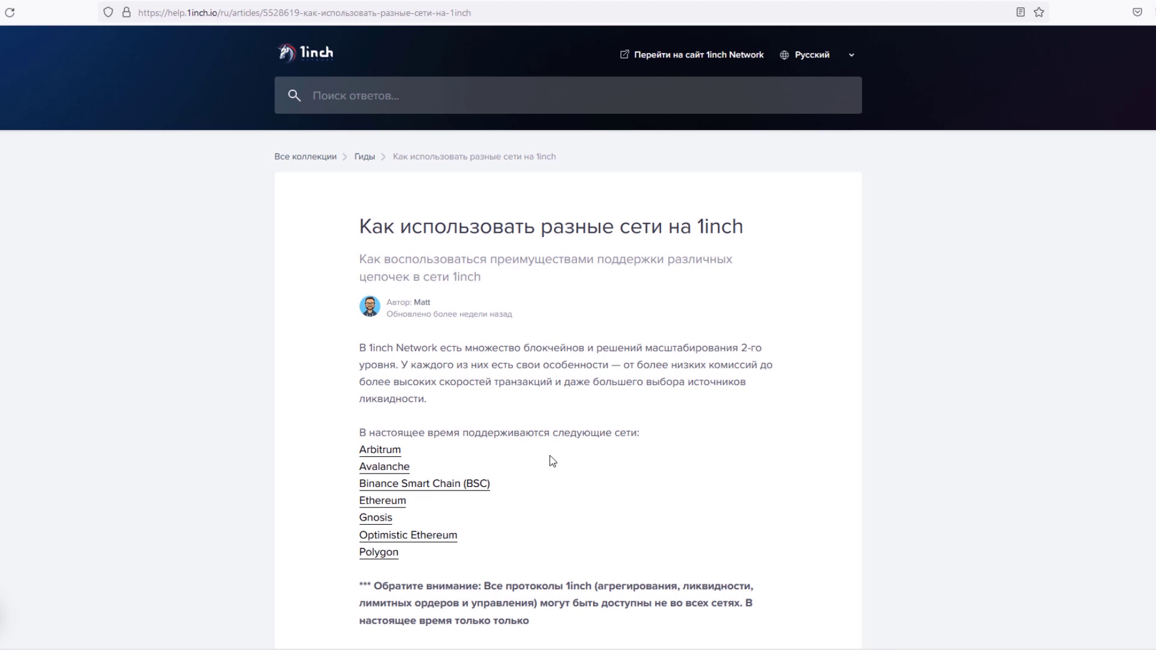
{"action": "scroll", "coordinate": [550, 455], "scroll_direction": "down", "scroll_amount": 5}
{"action": "scroll", "coordinate": [550, 459], "scroll_direction": "down", "scroll_amount": 15}
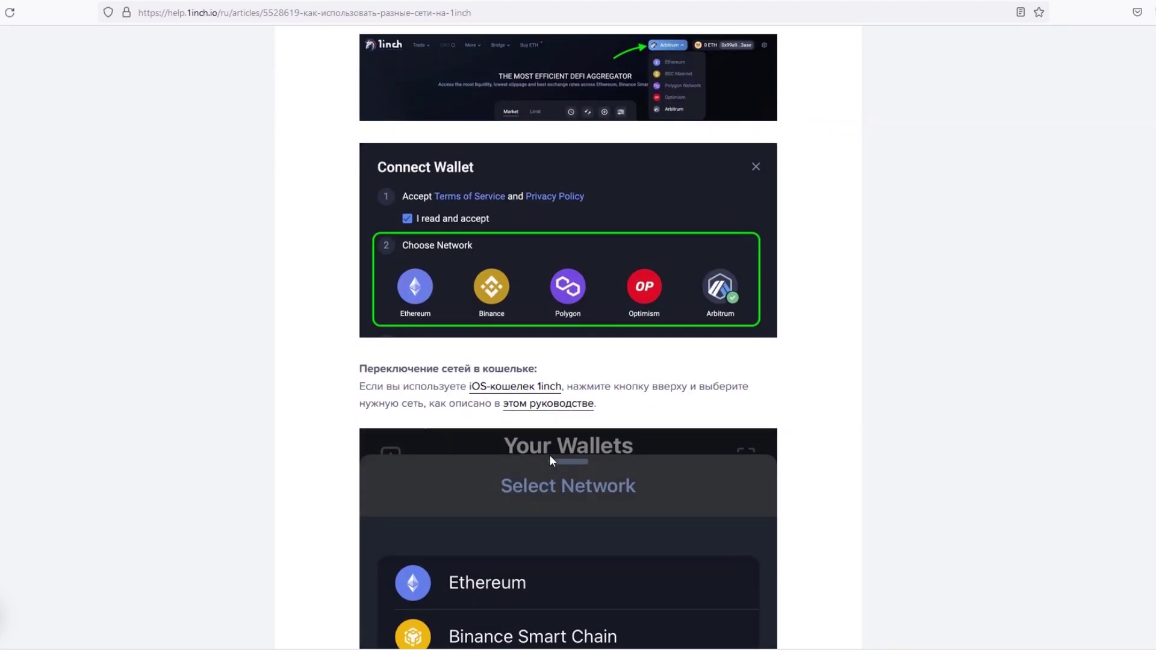
{"action": "scroll", "coordinate": [550, 455], "scroll_direction": "down", "scroll_amount": 9}
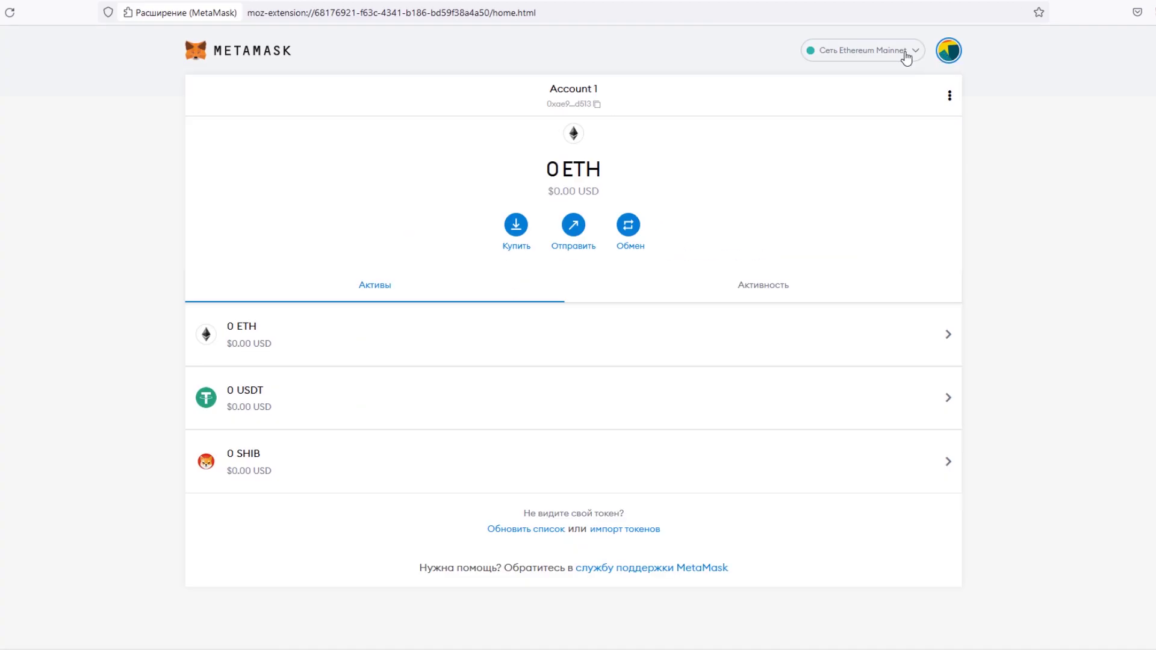
{"action": "left_click", "coordinate": [904, 51]}
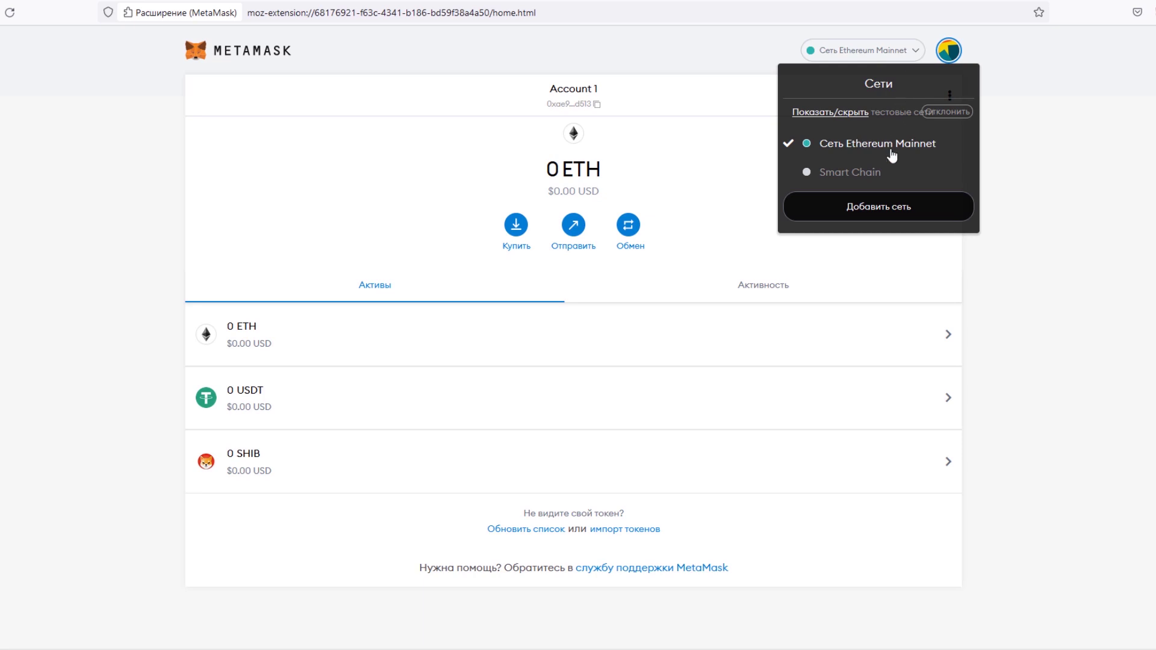
{"action": "left_click", "coordinate": [849, 211]}
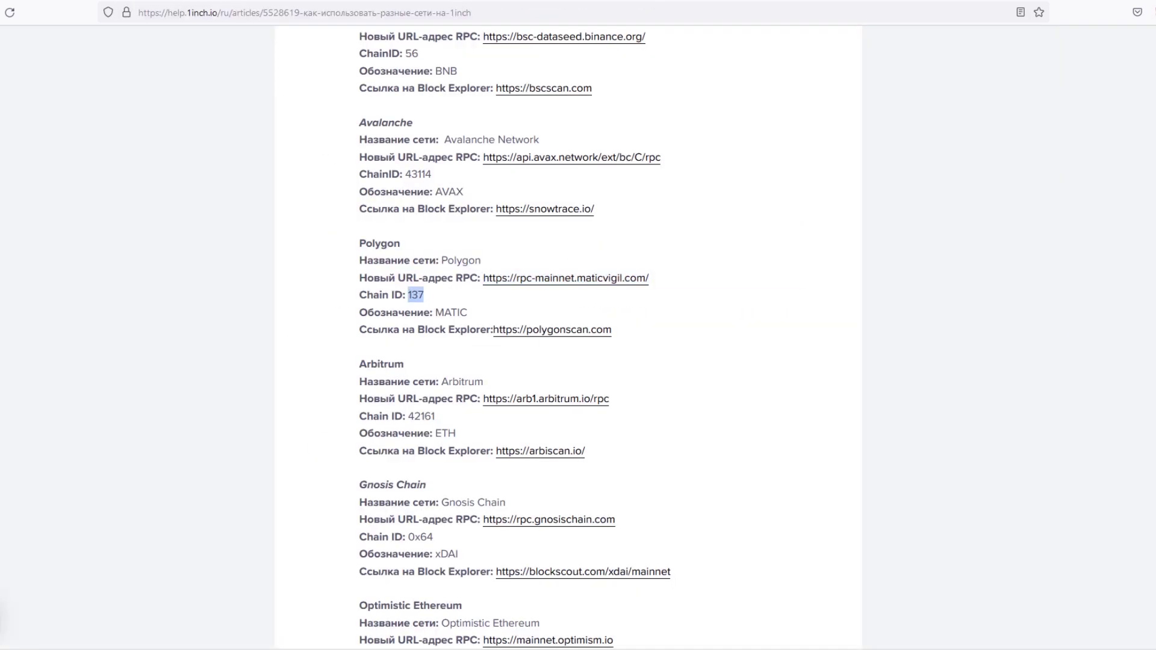
{"action": "left_click", "coordinate": [549, 497]}
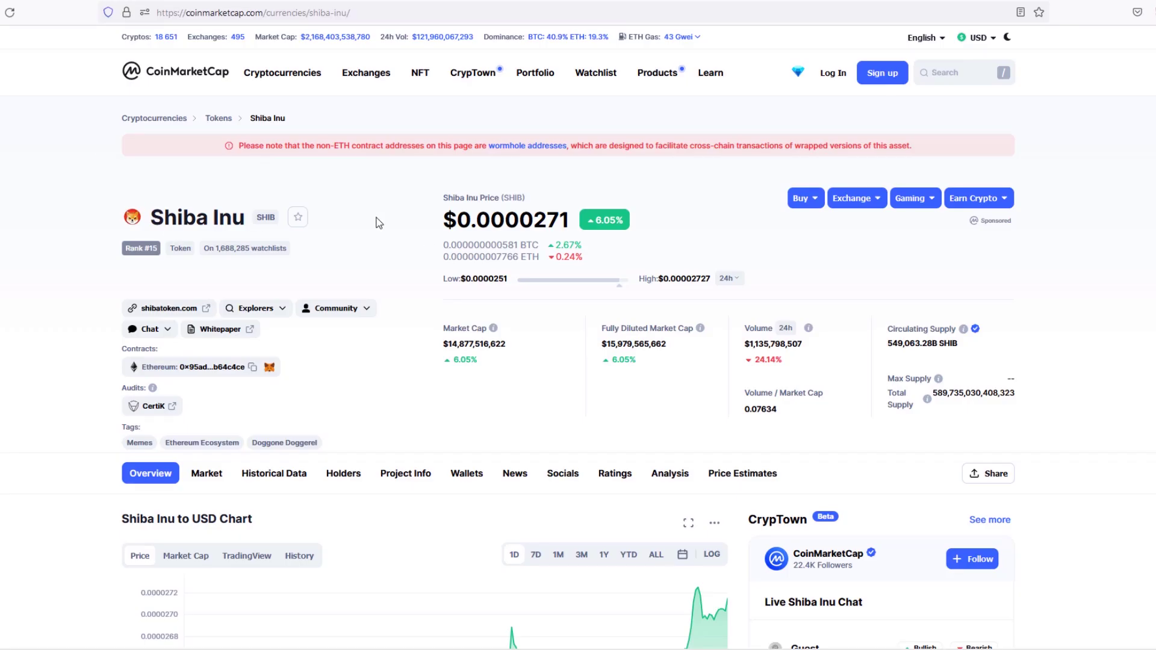
- Find USD Coin in CoinMarketCap's token list and copy its Polygon contract address
{"action": "left_click", "coordinate": [219, 119]}
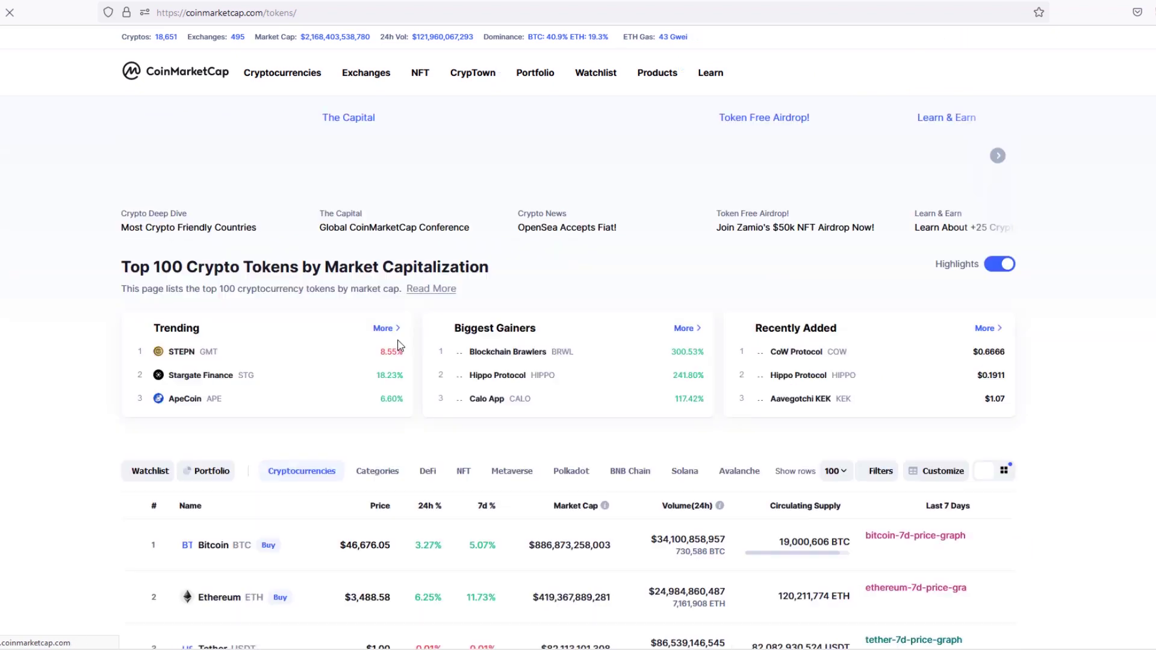
{"action": "scroll", "coordinate": [60, 460], "scroll_direction": "down", "scroll_amount": 5}
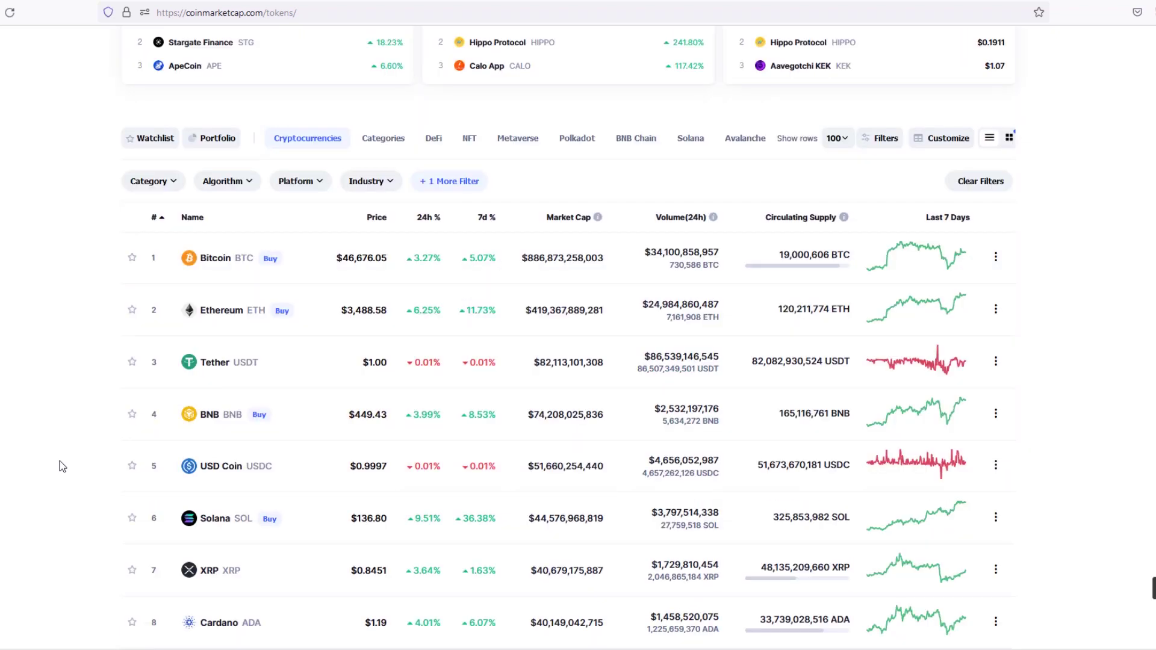
{"action": "left_click", "coordinate": [228, 473]}
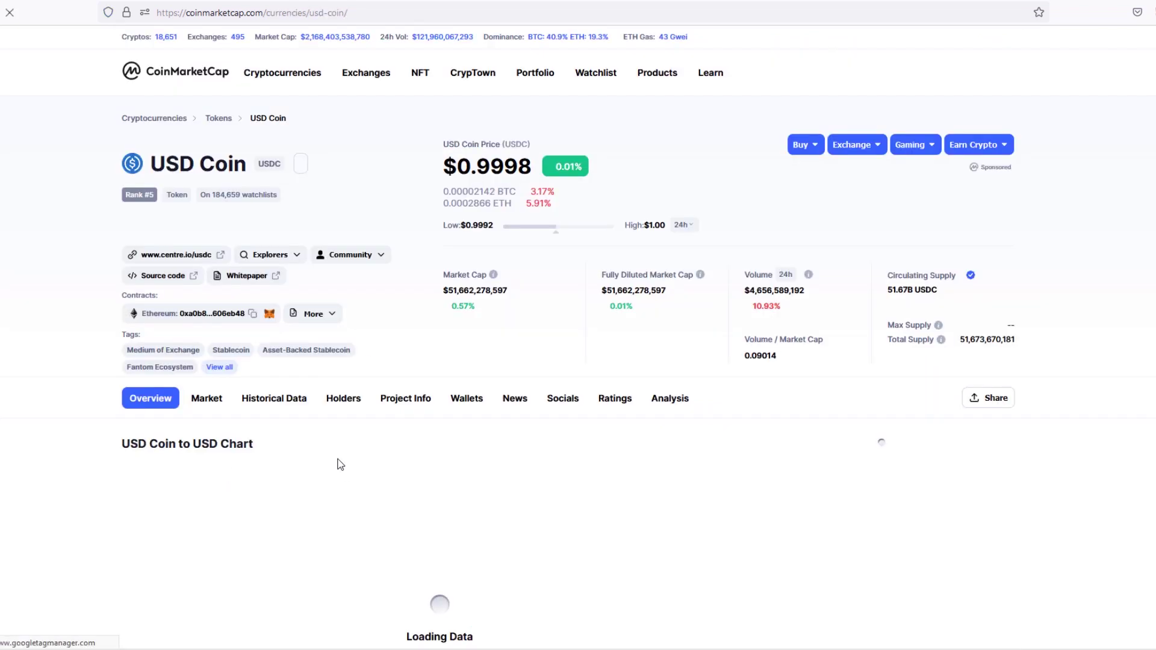
{"action": "left_click", "coordinate": [325, 316]}
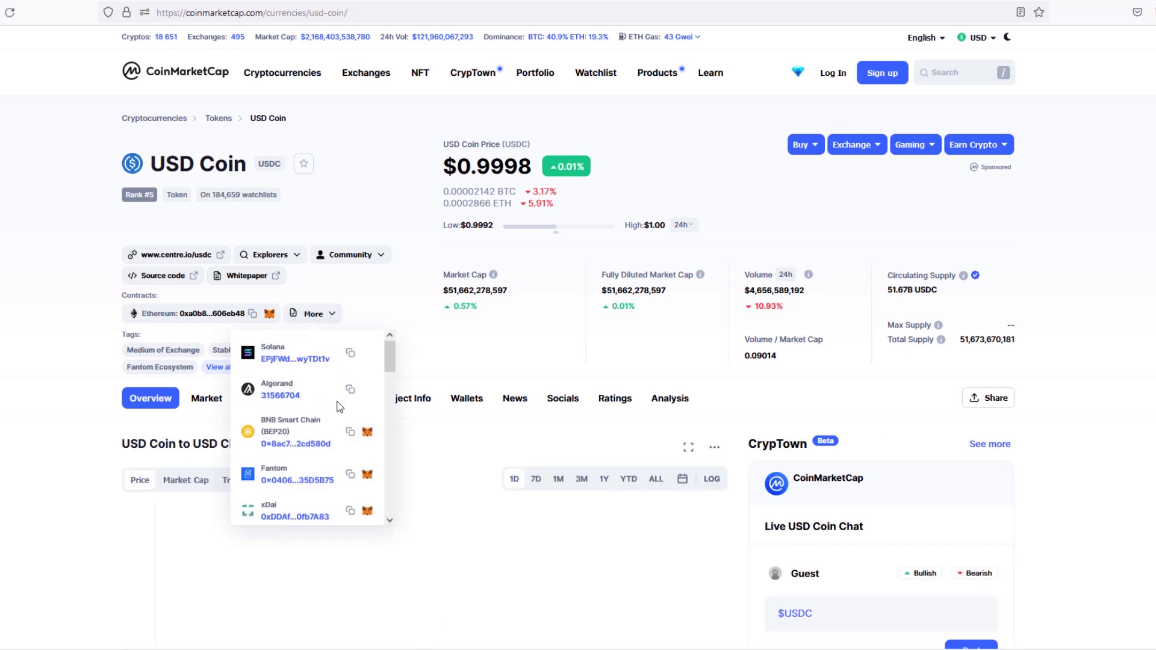
{"action": "scroll", "coordinate": [339, 404], "scroll_direction": "down", "scroll_amount": 2}
{"action": "scroll", "coordinate": [339, 410], "scroll_direction": "down", "scroll_amount": 1}
{"action": "scroll", "coordinate": [318, 391], "scroll_direction": "up", "scroll_amount": 1}
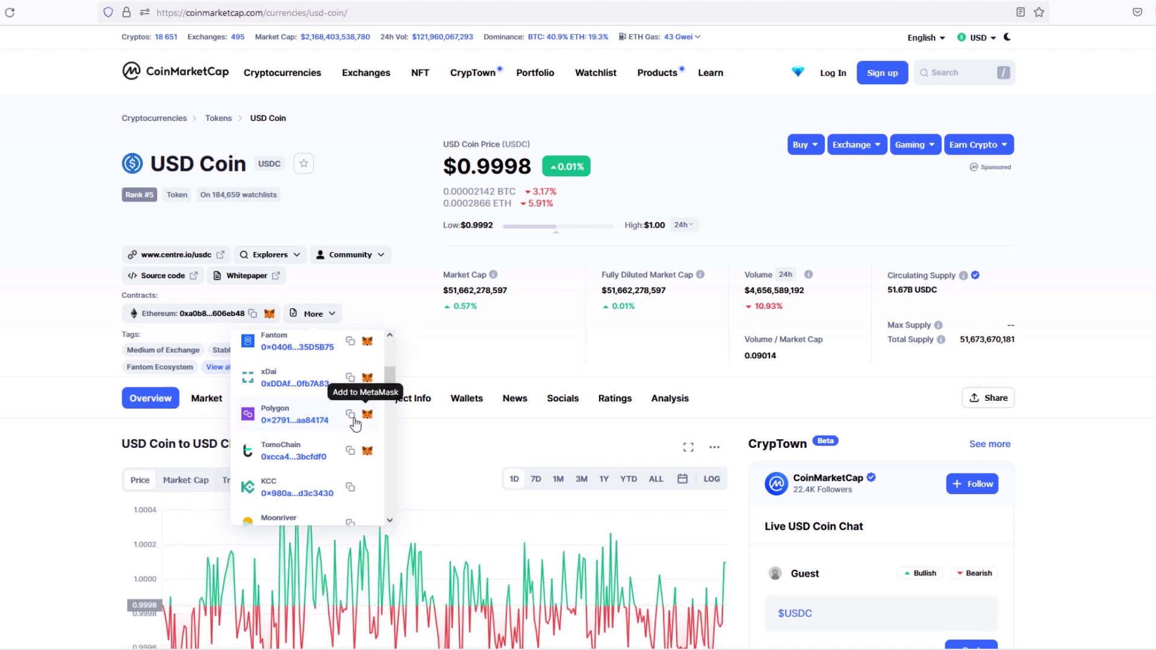
{"action": "left_click", "coordinate": [350, 415]}
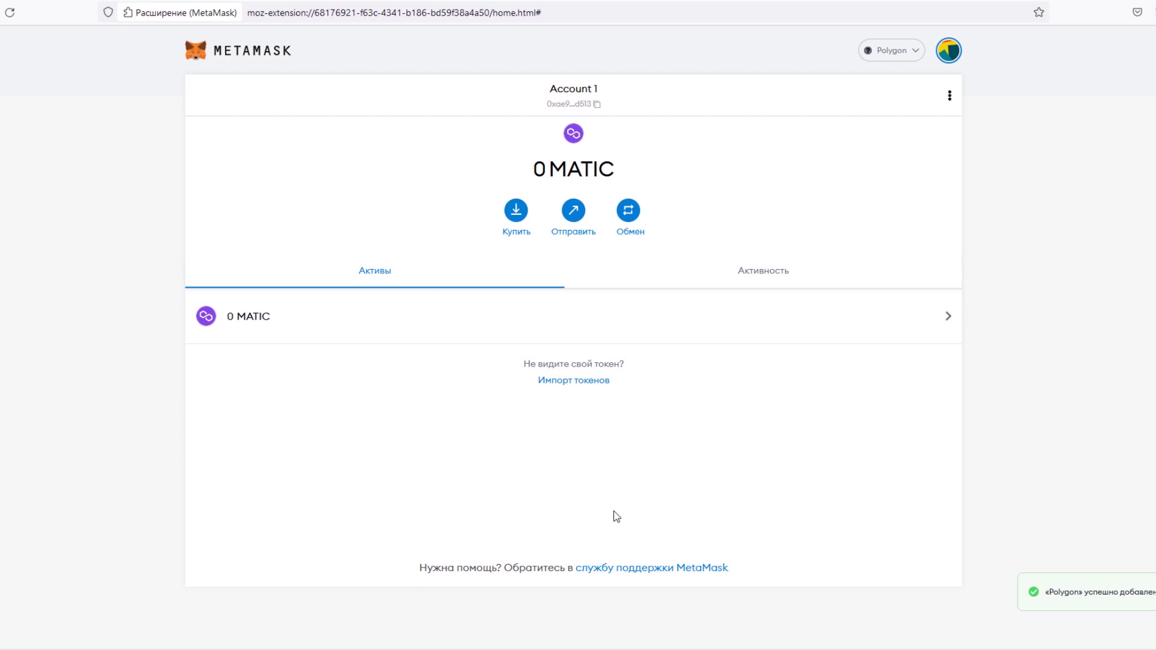
- Import the USDC token on the Polygon network in MetaMask using the copied contract address and return to the account overview
{"action": "left_click_drag", "start_coordinate": [575, 381], "coordinate": [589, 381]}
{"action": "left_click", "coordinate": [585, 386]}
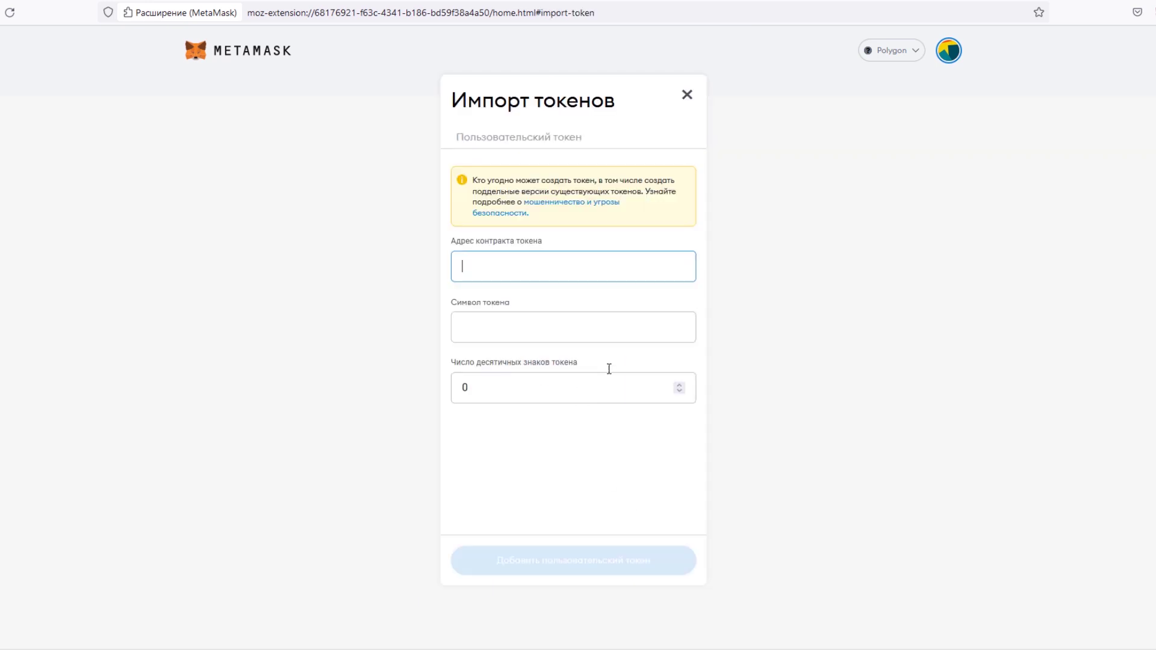
{"action": "key", "text": "ctrl+v"}
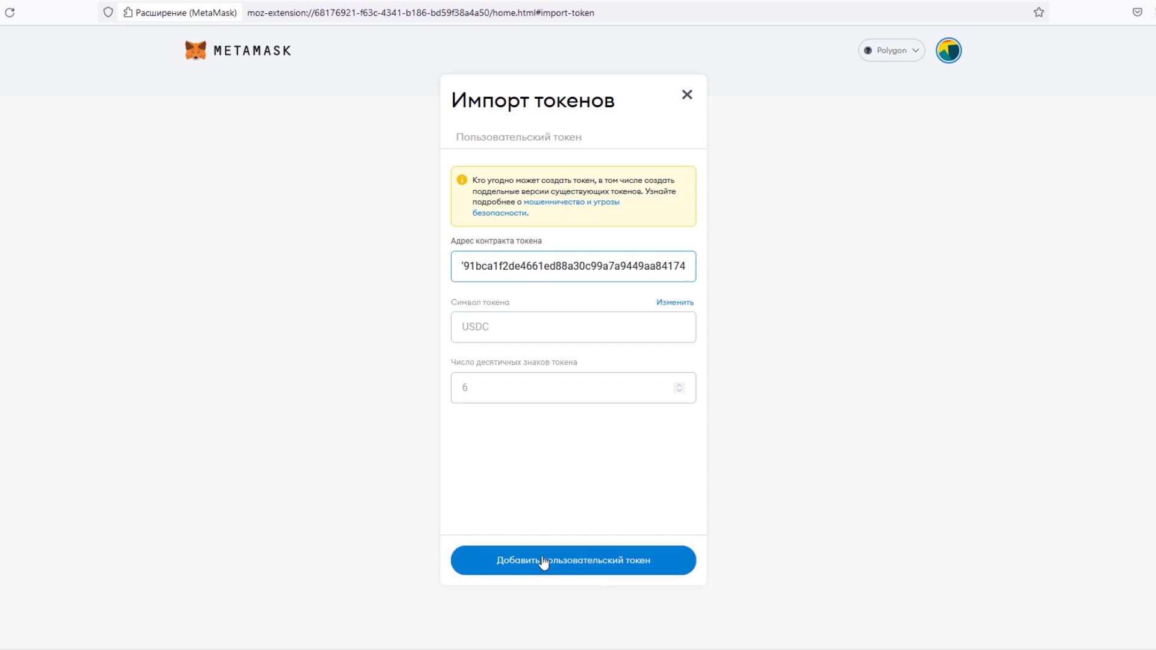
{"action": "left_click_drag", "start_coordinate": [489, 328], "coordinate": [473, 329]}
{"action": "left_click", "coordinate": [500, 333]}
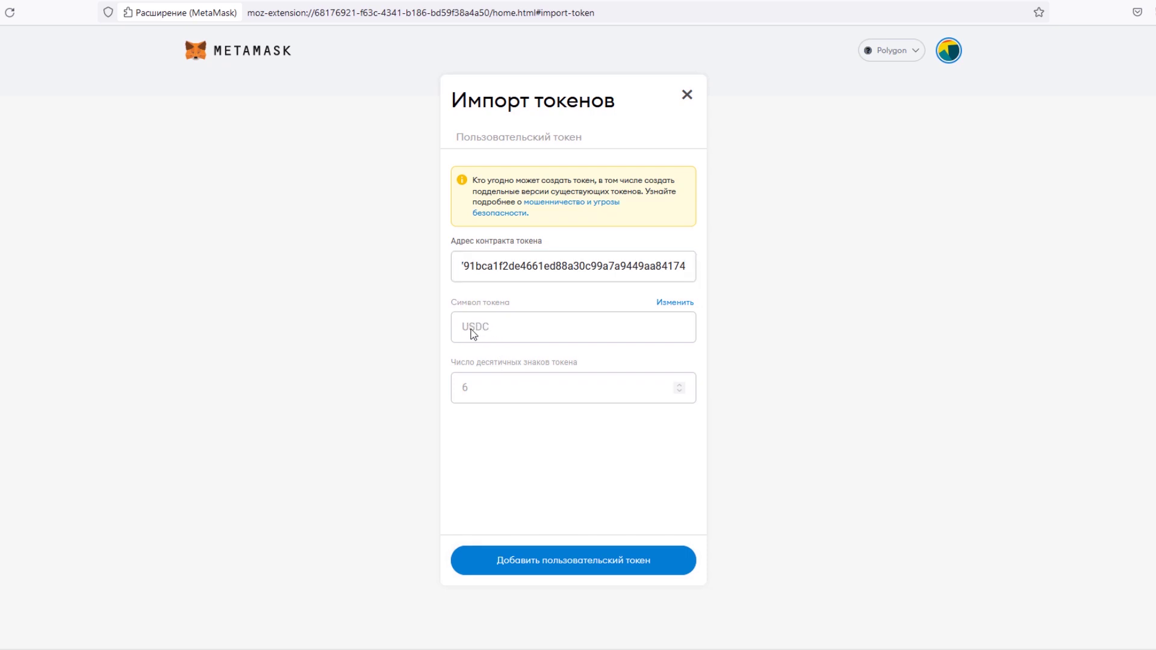
{"action": "left_click", "coordinate": [634, 561]}
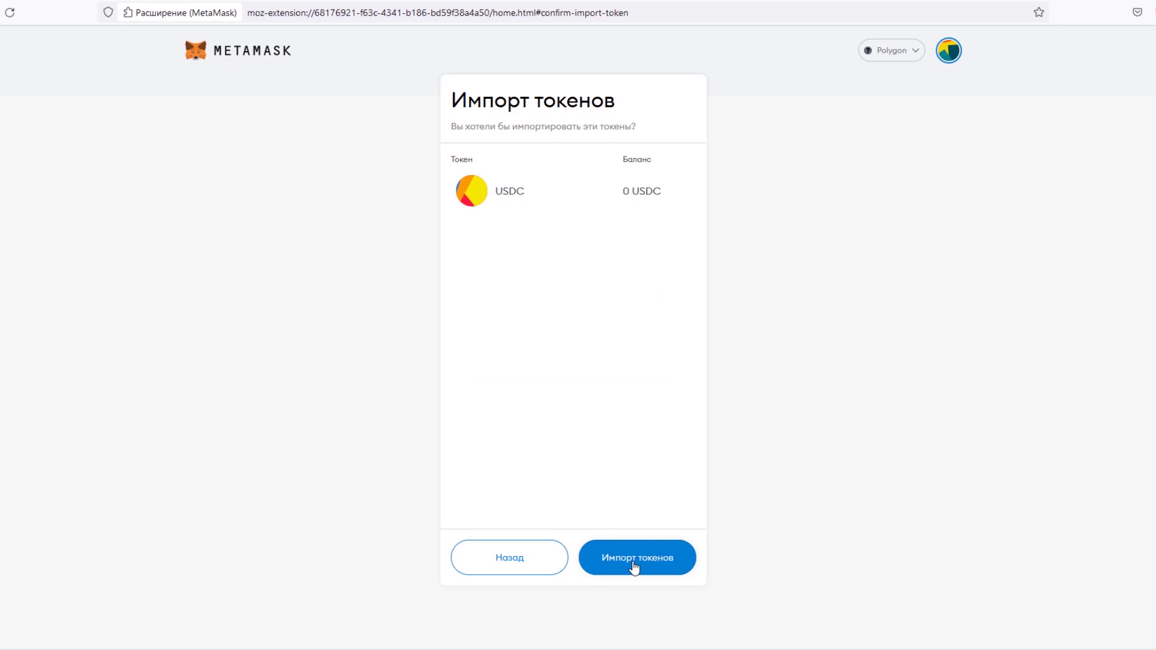
{"action": "left_click", "coordinate": [635, 562]}
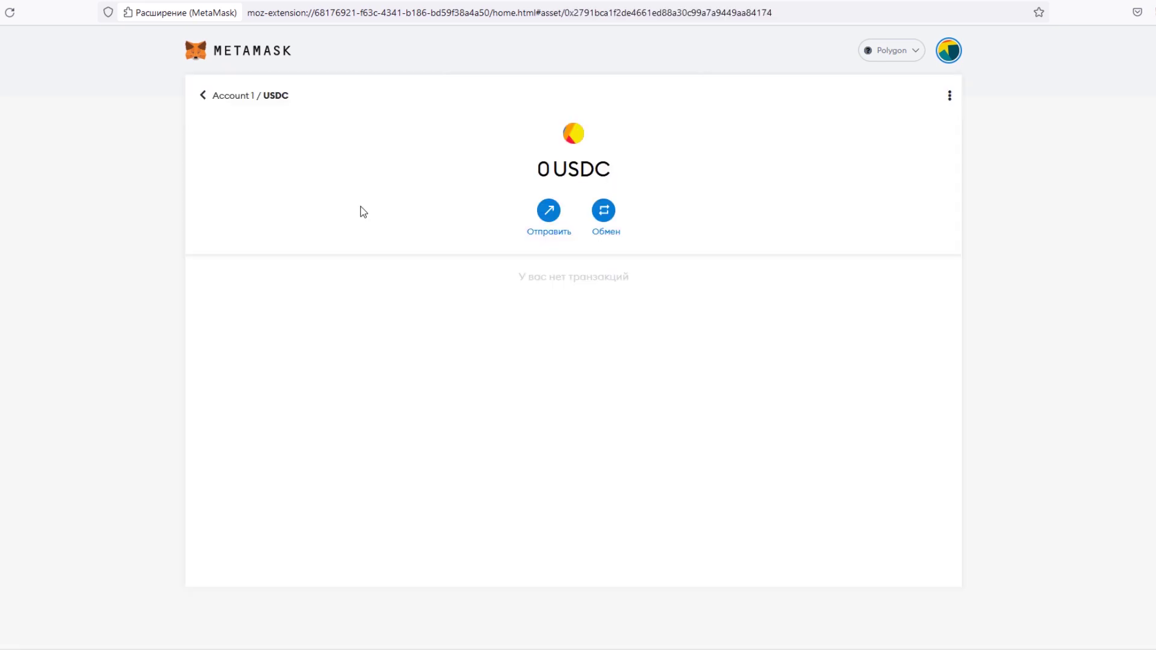
{"action": "left_click", "coordinate": [206, 100]}
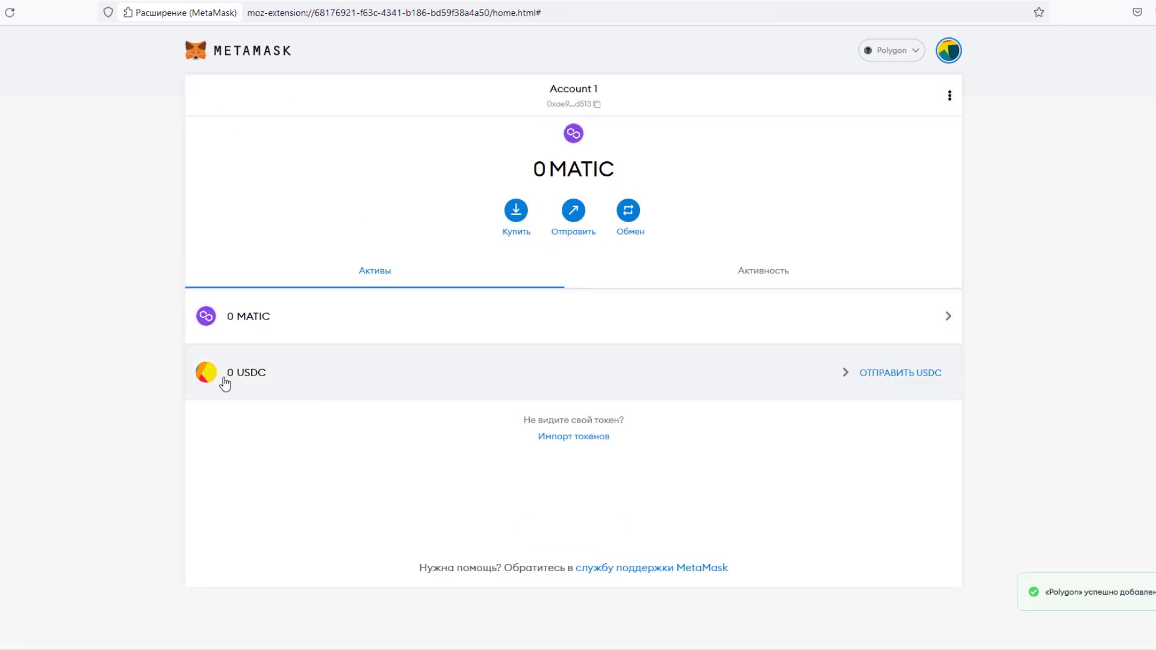
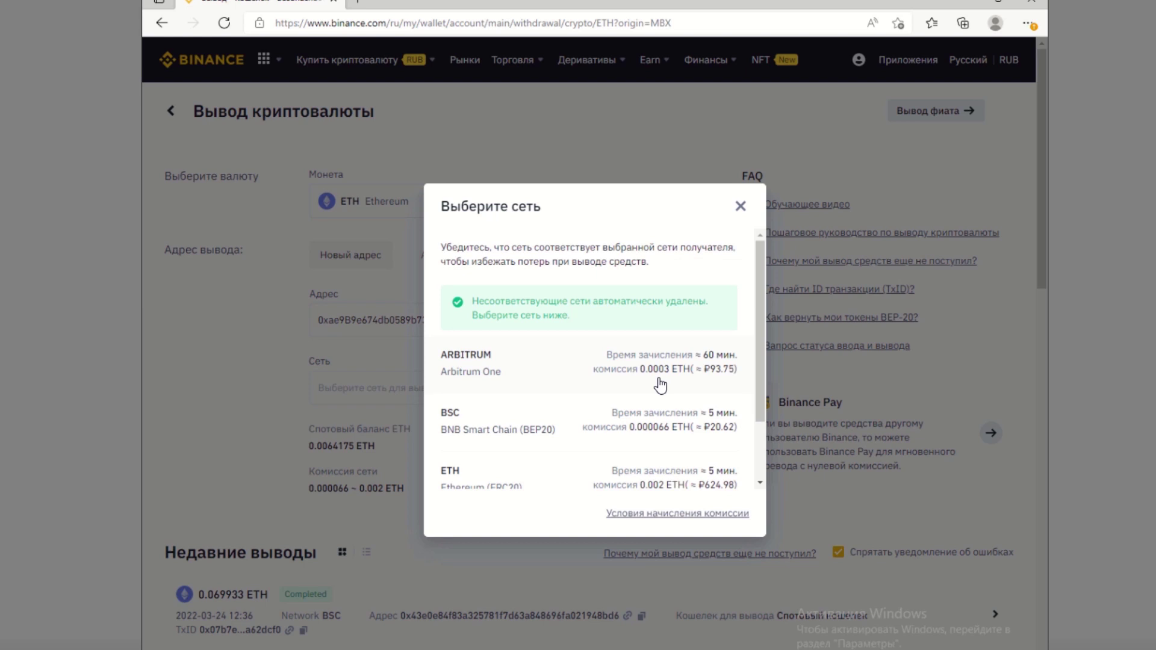
- Withdraw 0.000132 ETH from Binance to the wallet address over the BSC BNB Smart Chain (BEP20) network, confirming the network choice
{"action": "scroll", "coordinate": [661, 385], "scroll_direction": "down", "scroll_amount": 1}
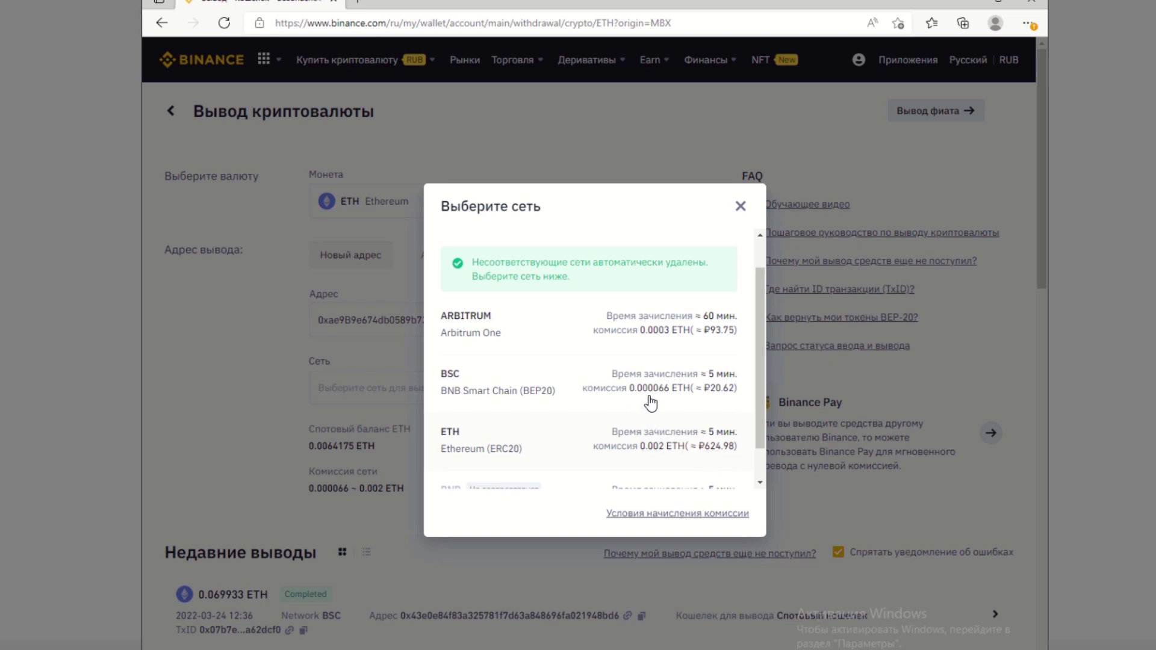
{"action": "left_click", "coordinate": [529, 393]}
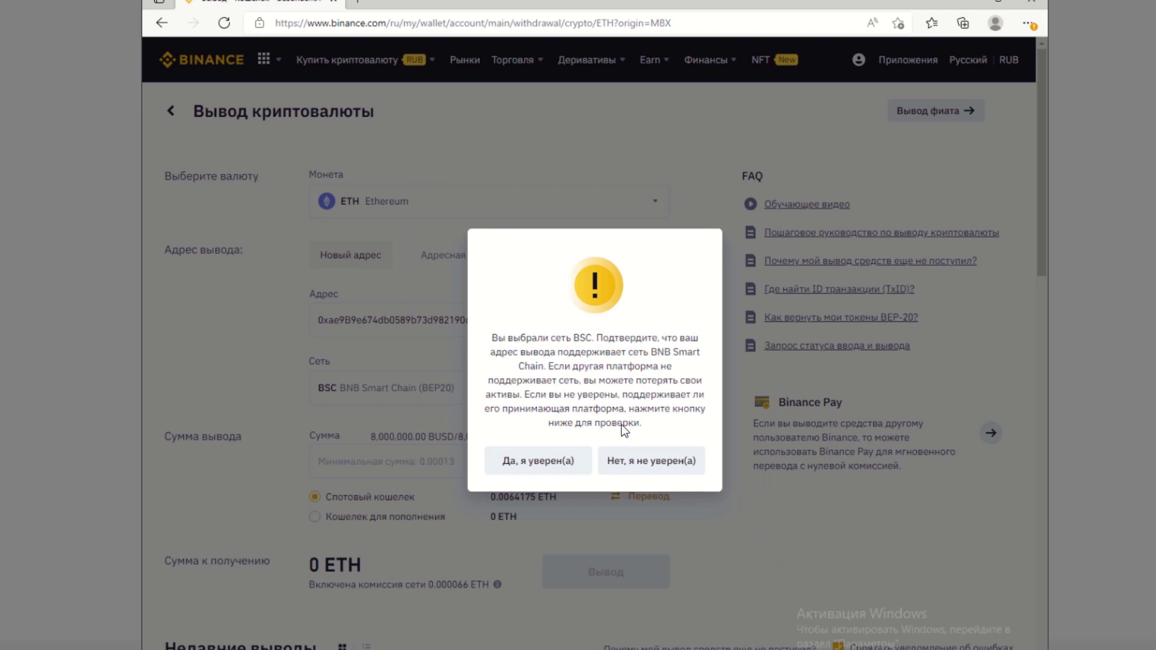
{"action": "left_click", "coordinate": [531, 464]}
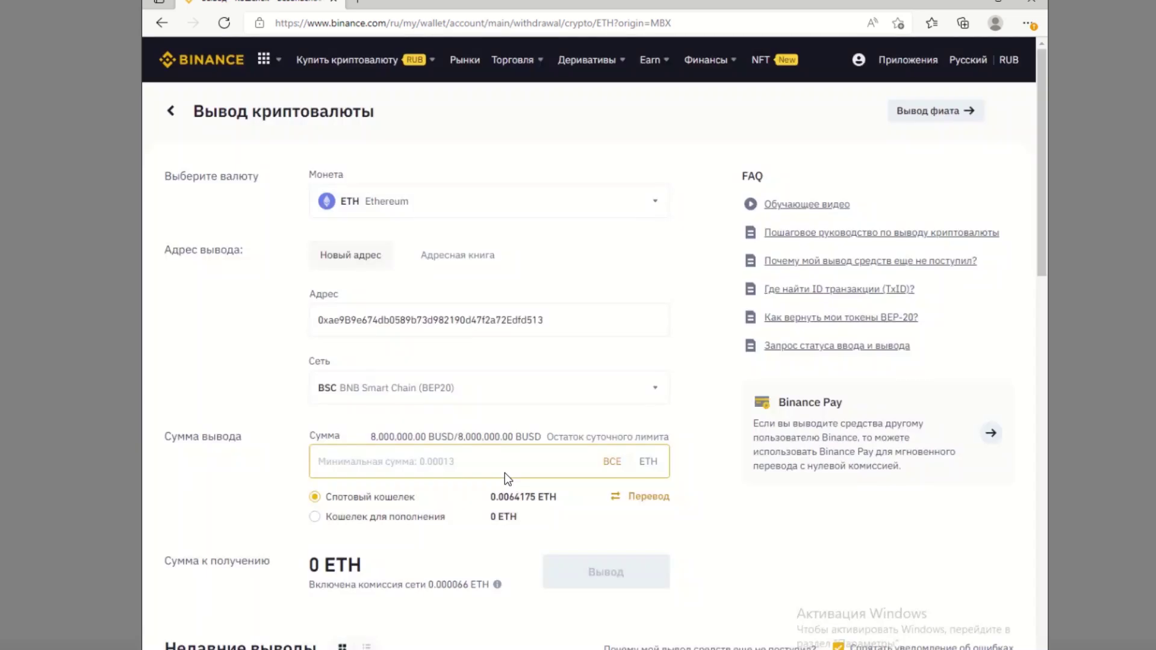
{"action": "type", "text": "0.000132"}
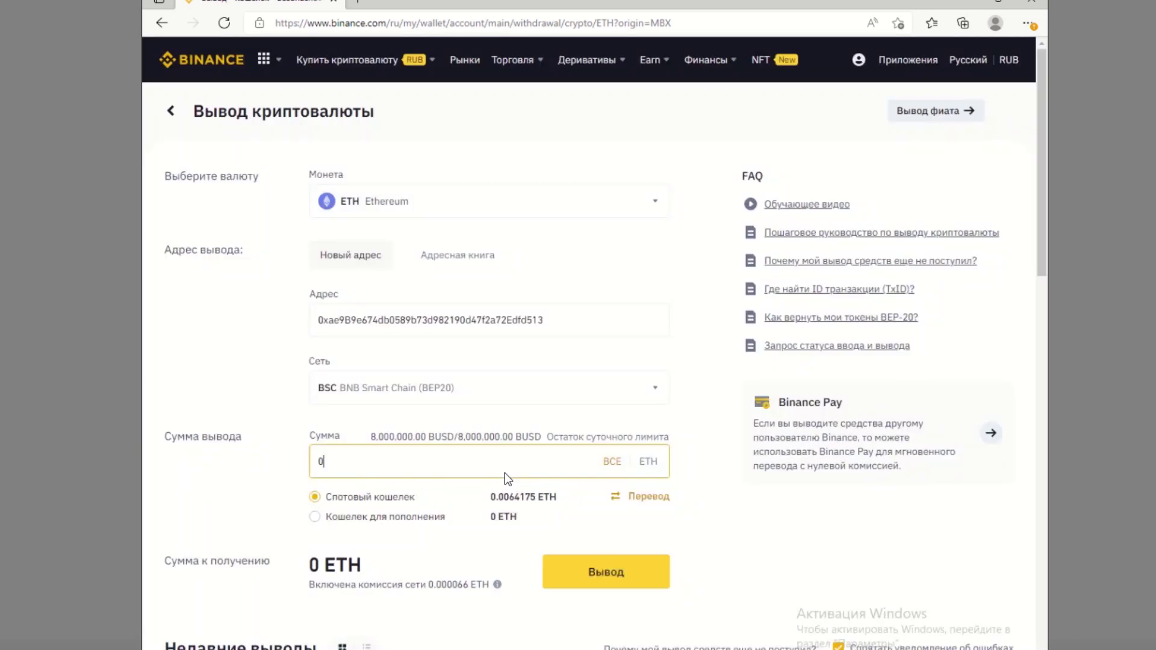
{"action": "left_click", "coordinate": [694, 479]}
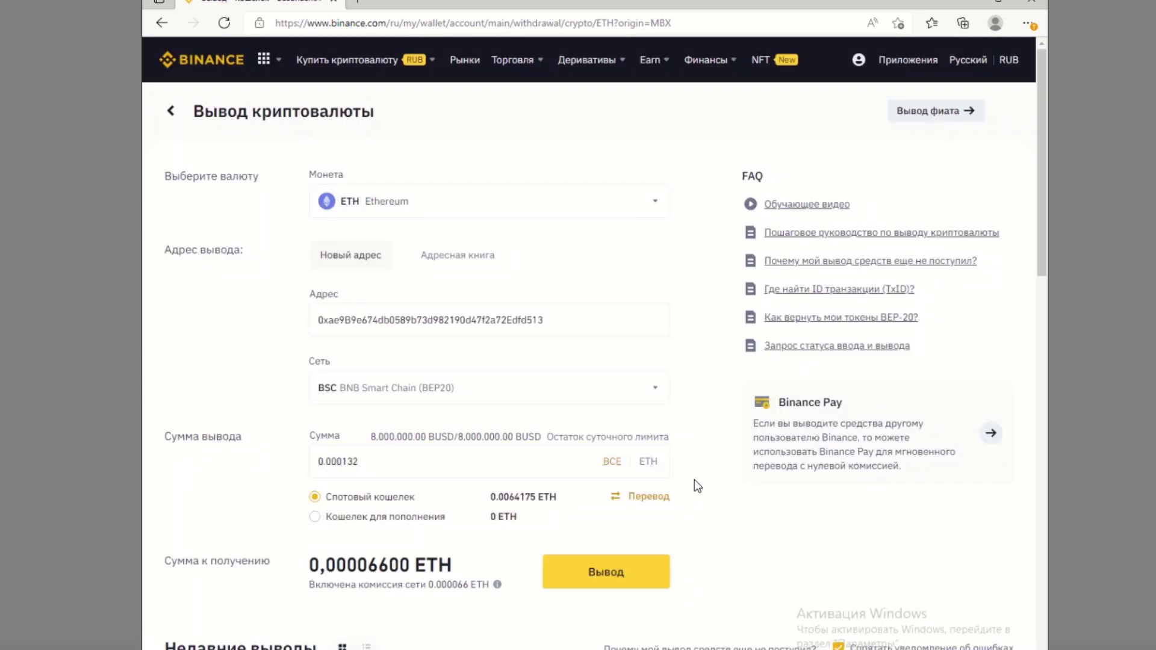
{"action": "left_click", "coordinate": [609, 575]}
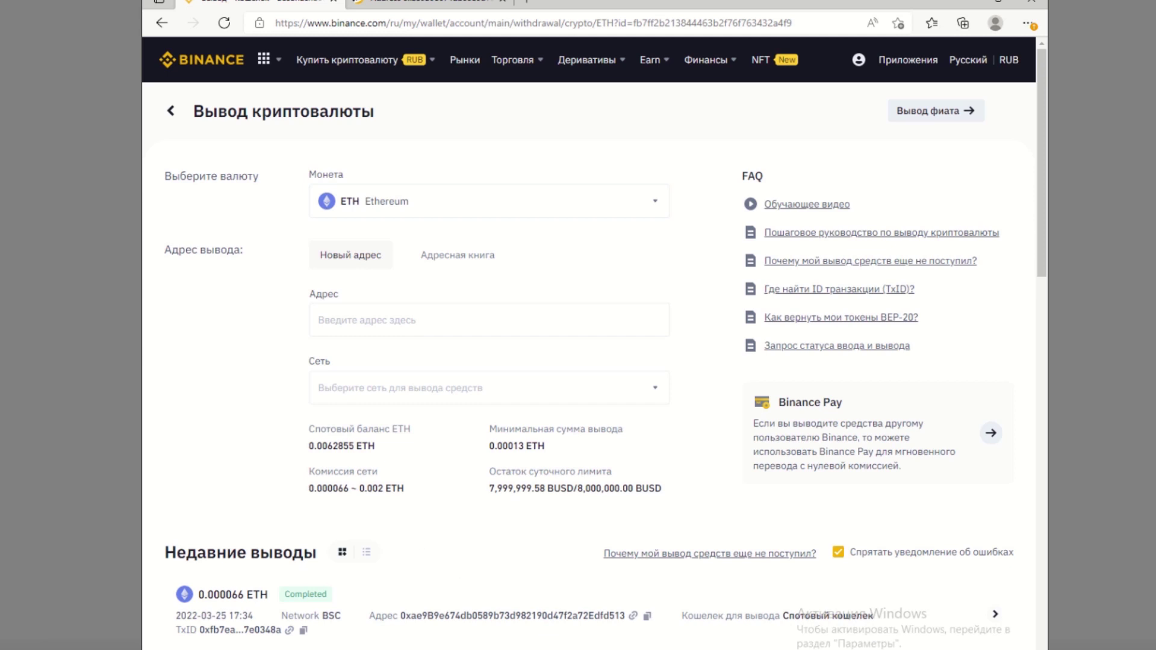
- Check the Ethereum Mainnet activity in MetaMask and switch the wallet to the Smart Chain network
{"action": "mouse_move", "coordinate": [337, 649]}
{"action": "left_click", "coordinate": [337, 602]}
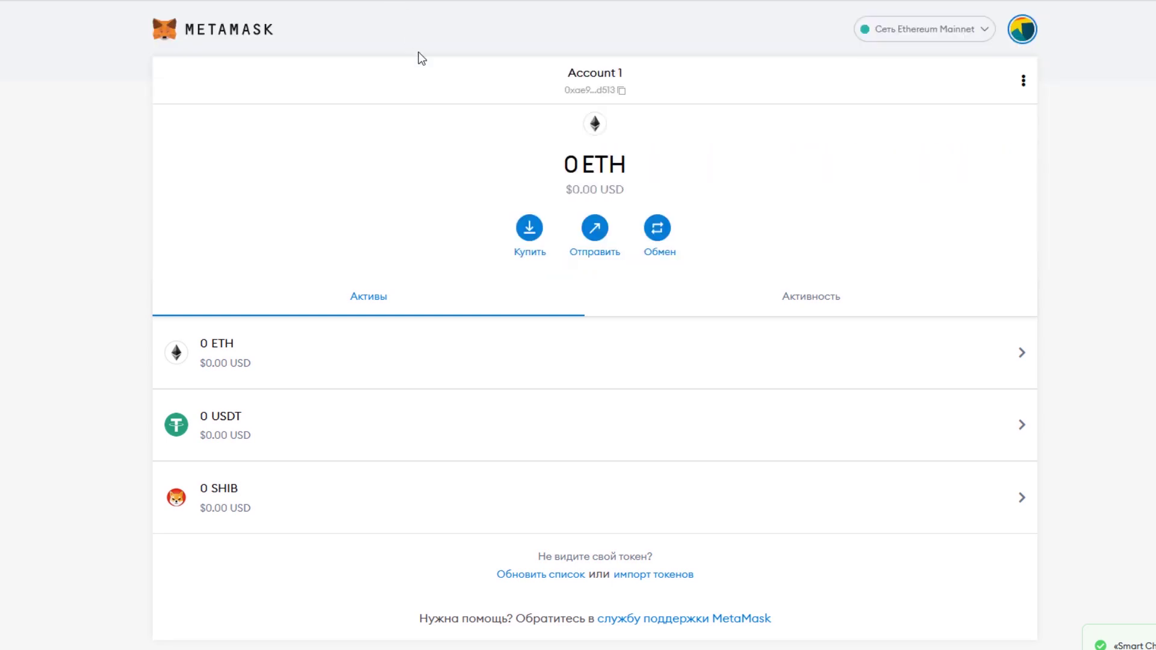
{"action": "left_click", "coordinate": [758, 303]}
{"action": "left_click", "coordinate": [439, 296]}
{"action": "left_click", "coordinate": [970, 37]}
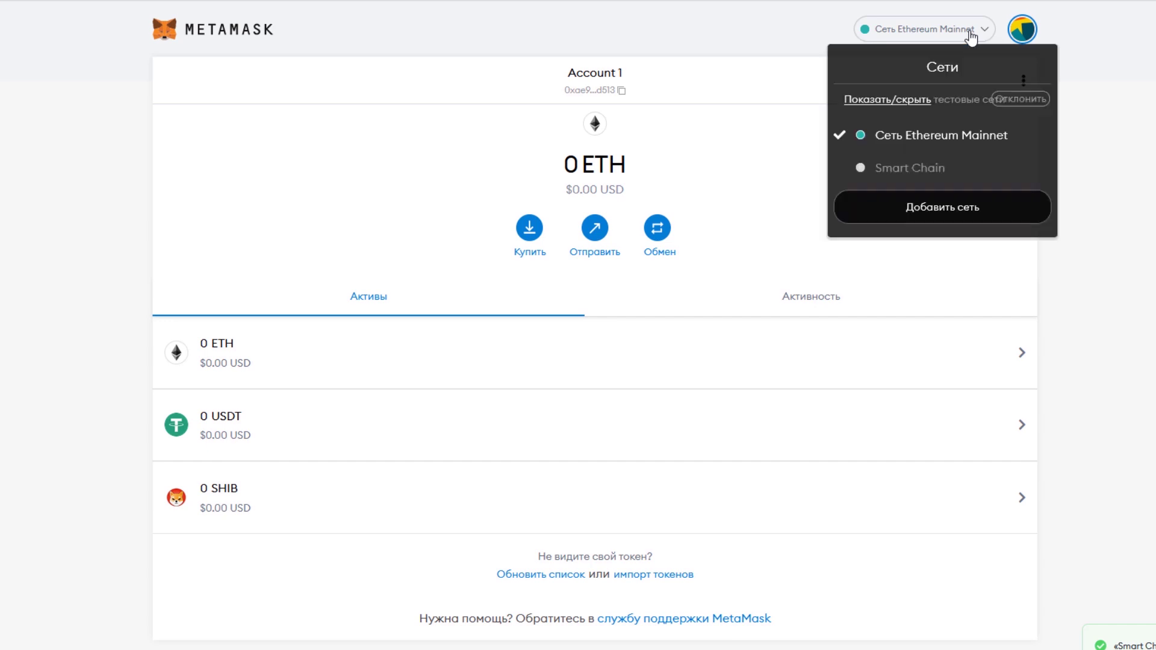
{"action": "left_click", "coordinate": [901, 169]}
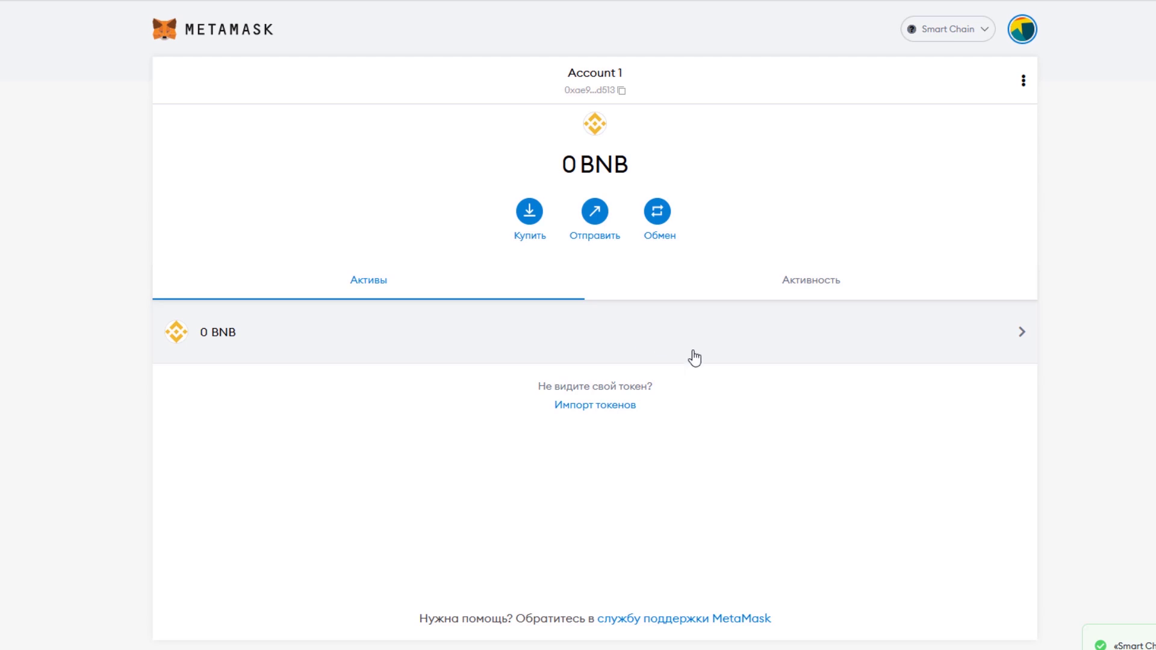
- Open the token import form on Smart Chain and view the Binance withdrawal's recipient address on BscScan
{"action": "left_click", "coordinate": [596, 408]}
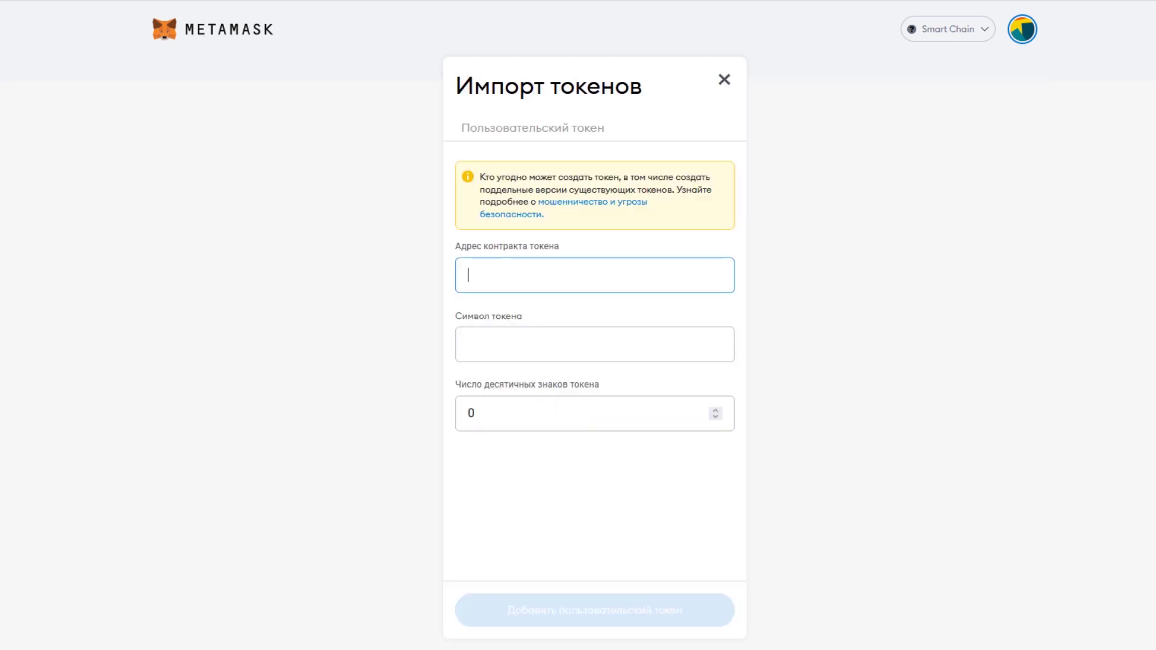
{"action": "left_click", "coordinate": [143, 542]}
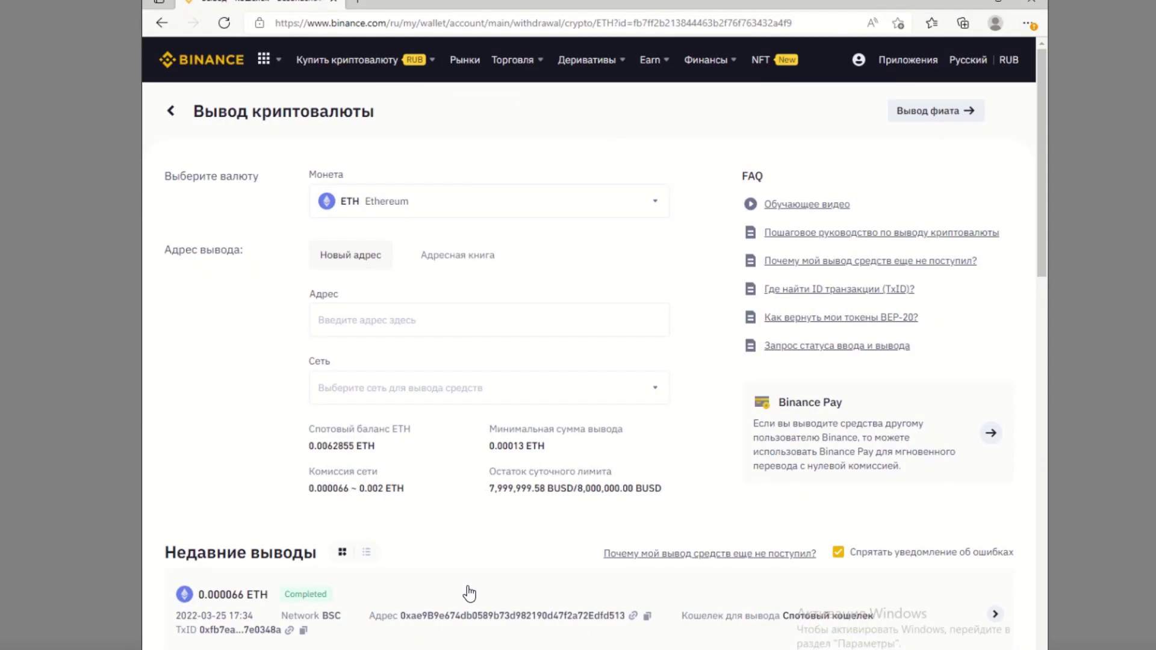
{"action": "left_click", "coordinate": [633, 617]}
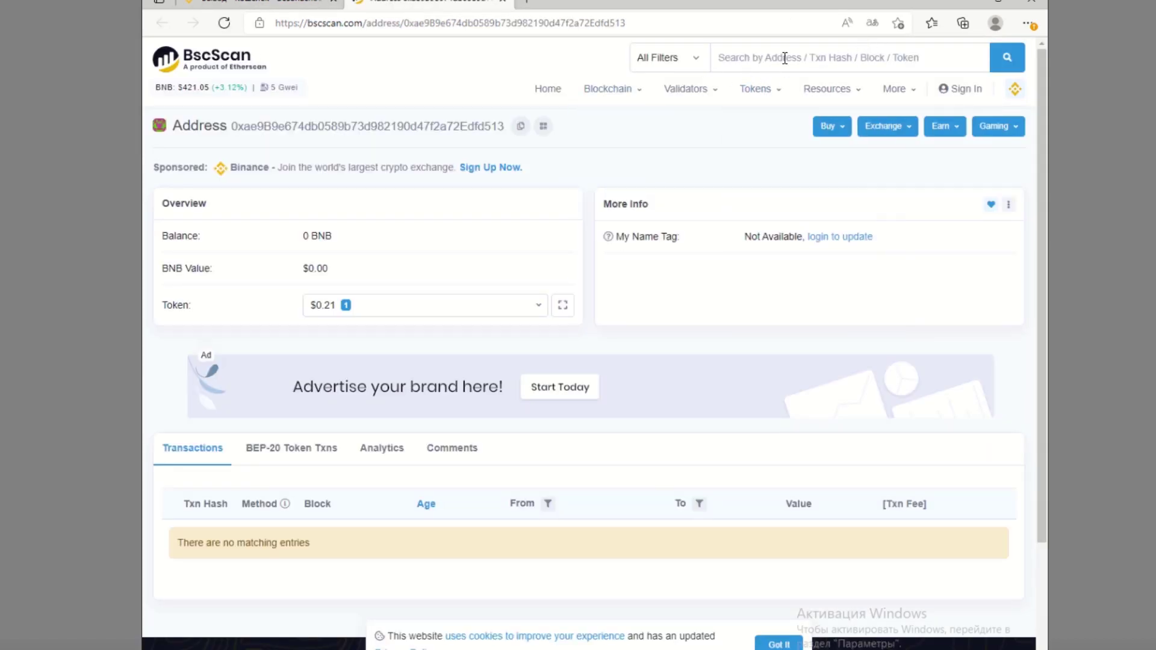
- Copy the wallet's account address from the MetaMask overview and search for it on BscScan
{"action": "left_click_drag", "start_coordinate": [234, 126], "coordinate": [511, 127]}
{"action": "key", "text": "ctrl+c"}
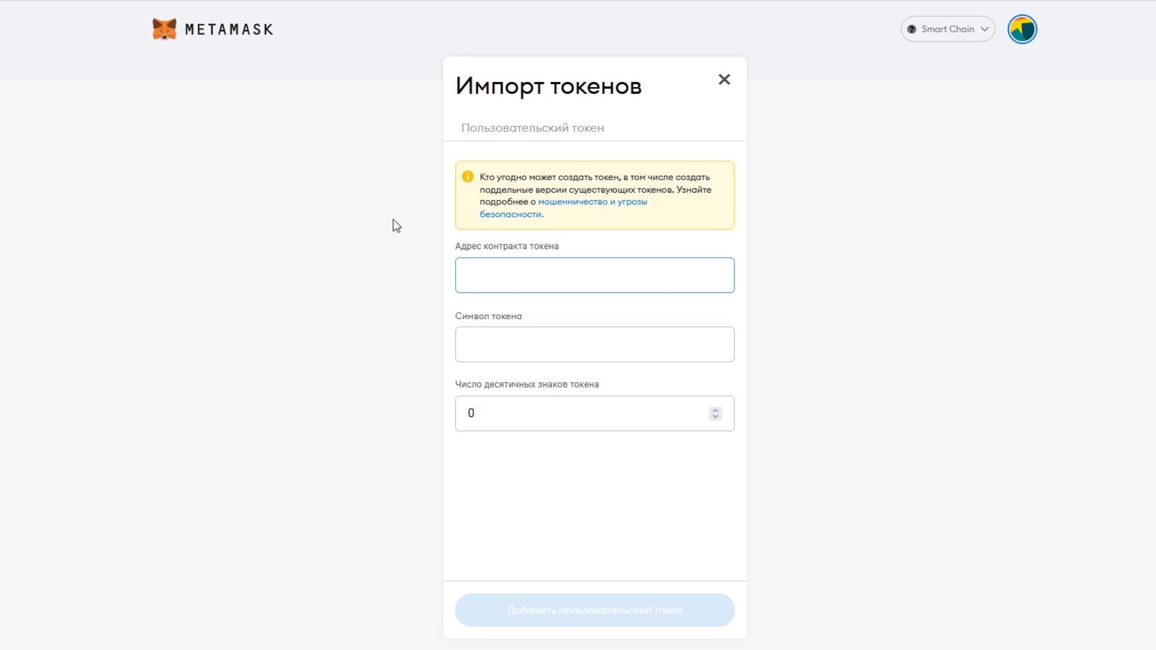
{"action": "left_click", "coordinate": [219, 29]}
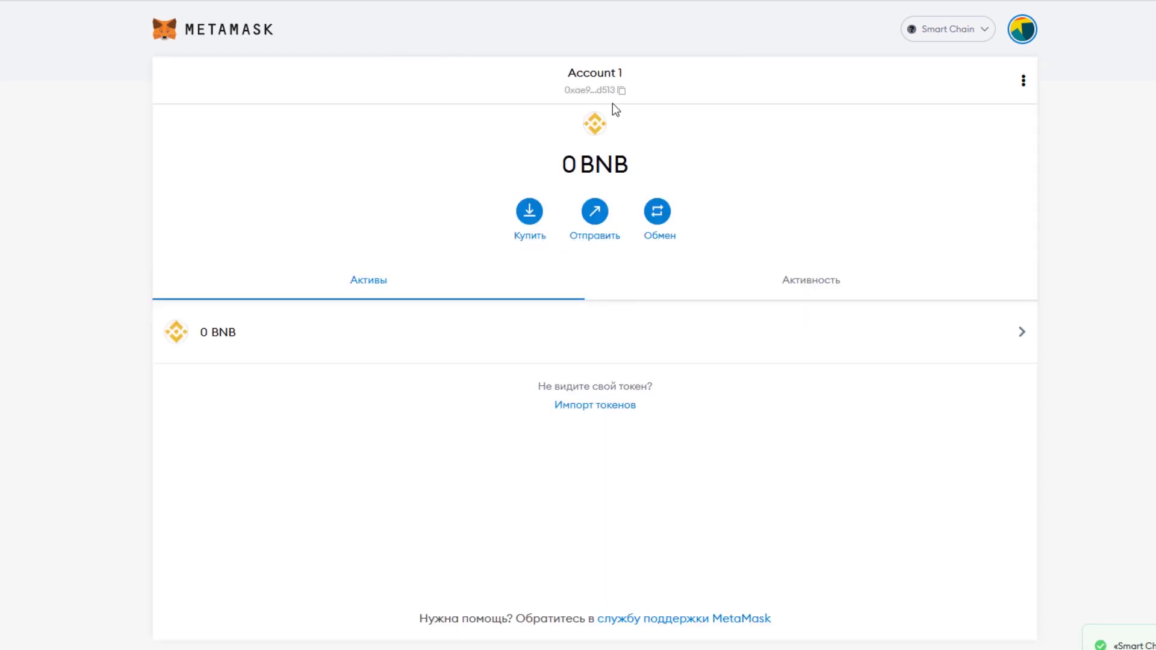
{"action": "left_click", "coordinate": [617, 93]}
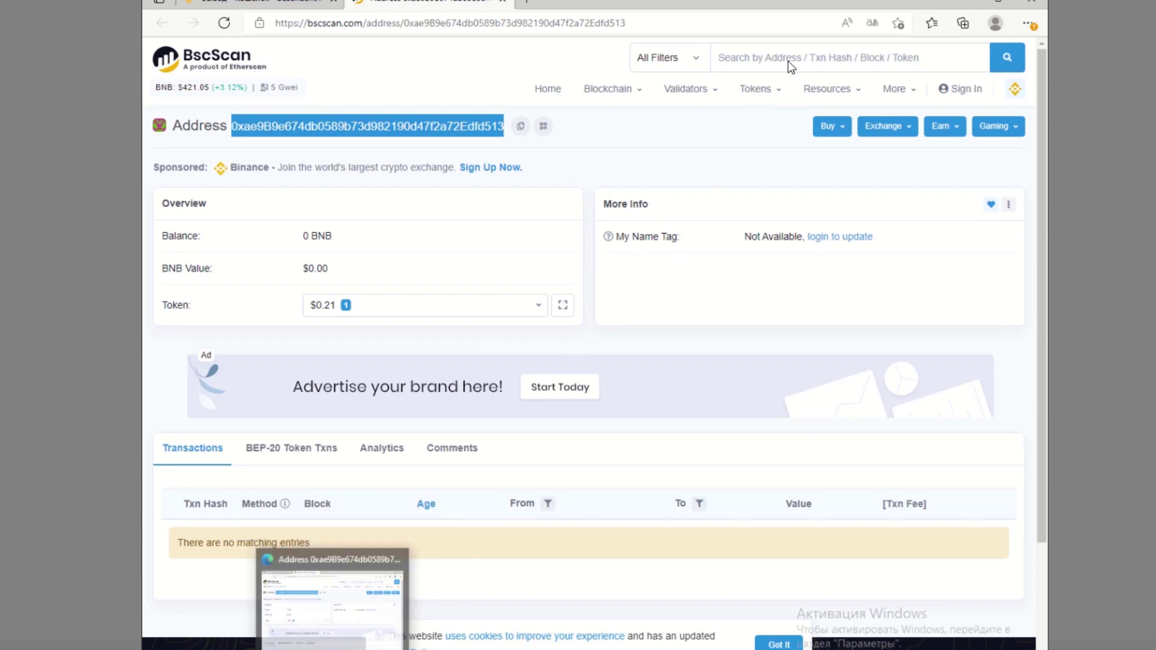
{"action": "left_click", "coordinate": [790, 60]}
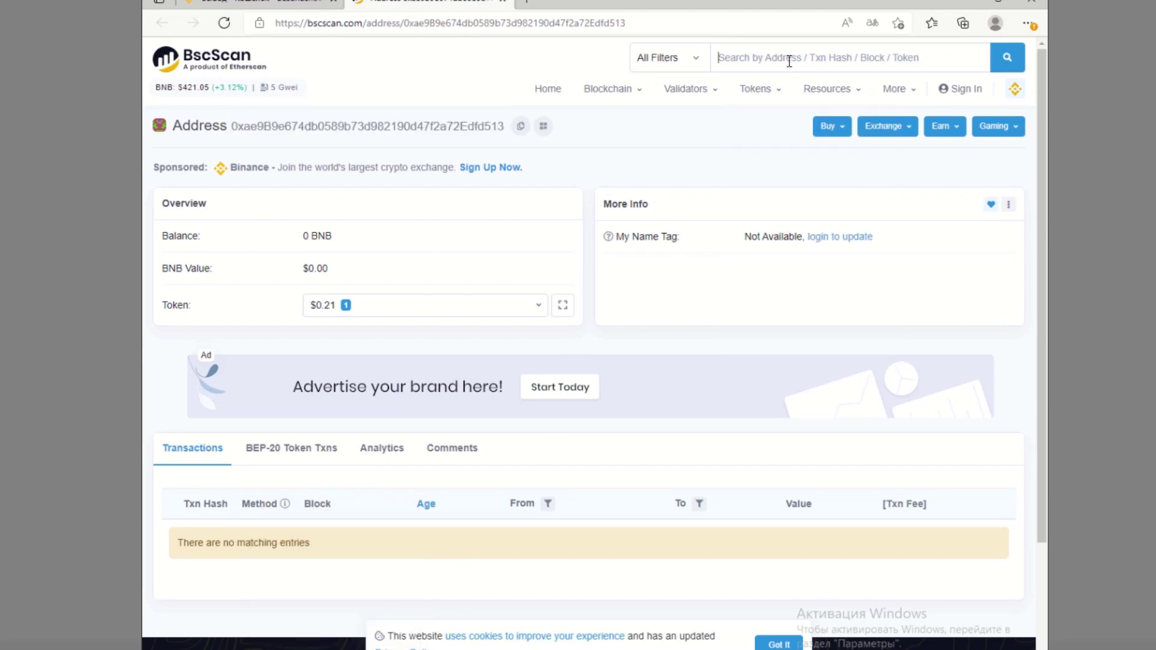
{"action": "key", "text": "ctrl+v"}
{"action": "left_click", "coordinate": [1007, 65]}
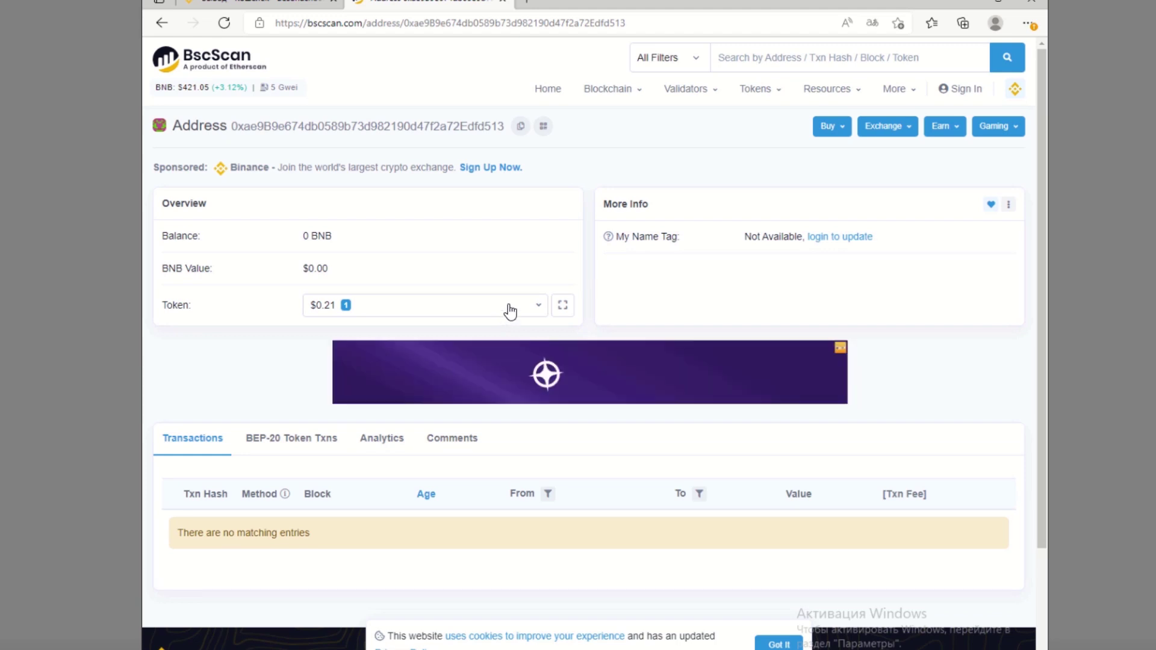
- Open the Binance-Peg Ethereum token among the address's BEP-20 holdings and copy its contract address
{"action": "left_click", "coordinate": [508, 309]}
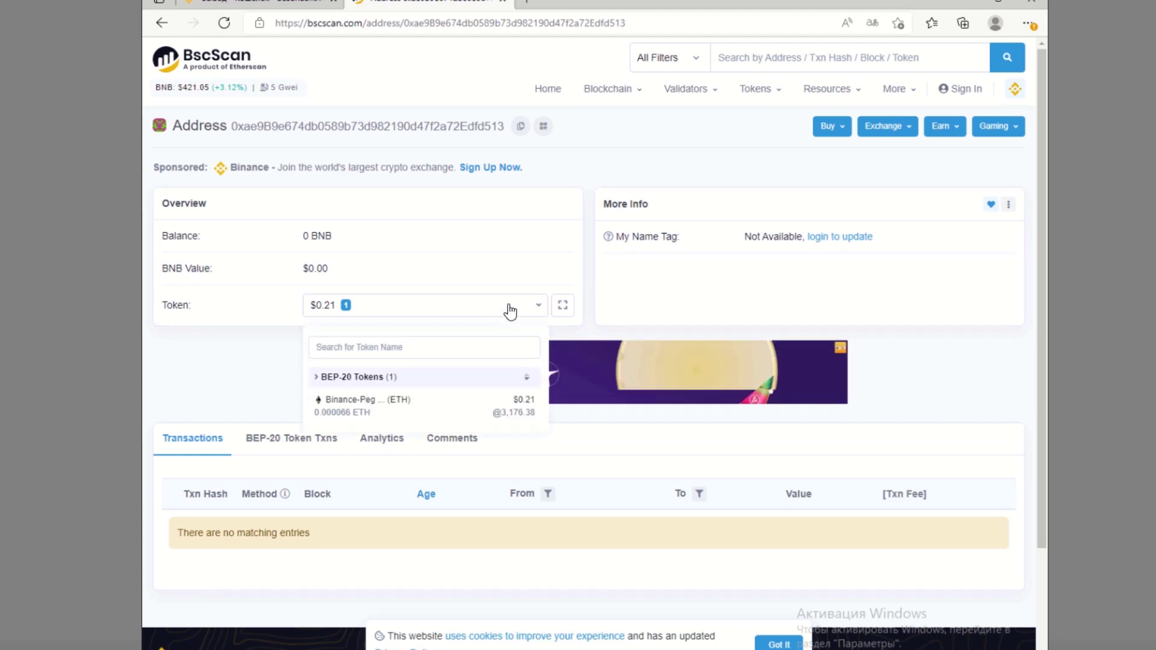
{"action": "left_click", "coordinate": [344, 404]}
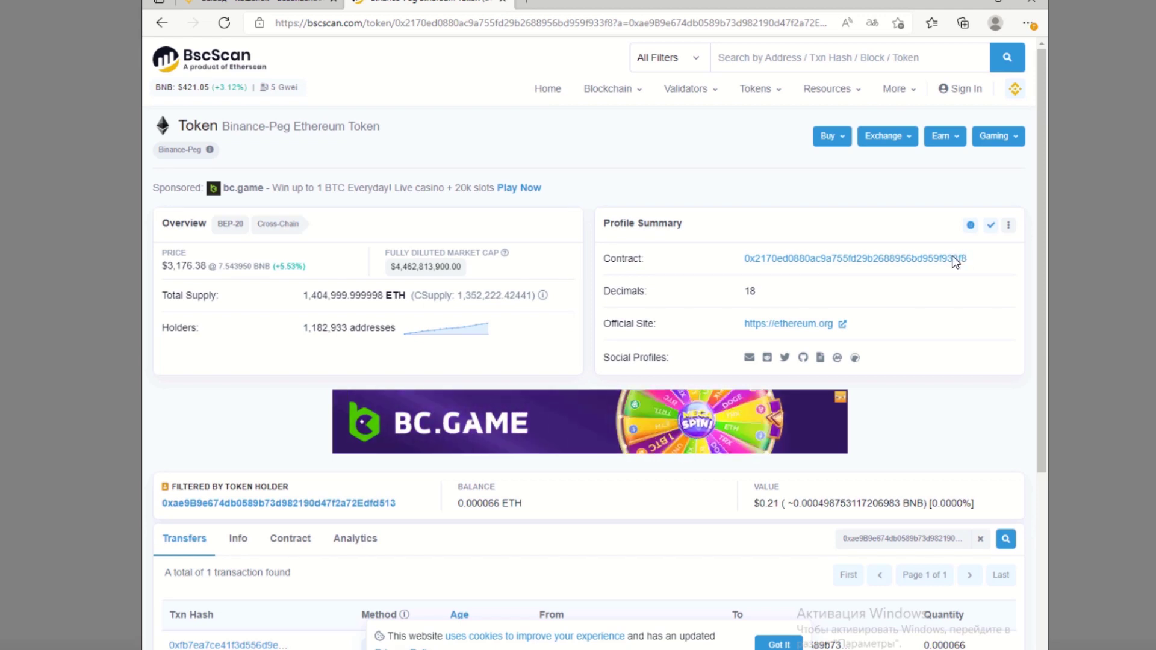
{"action": "left_click", "coordinate": [976, 260]}
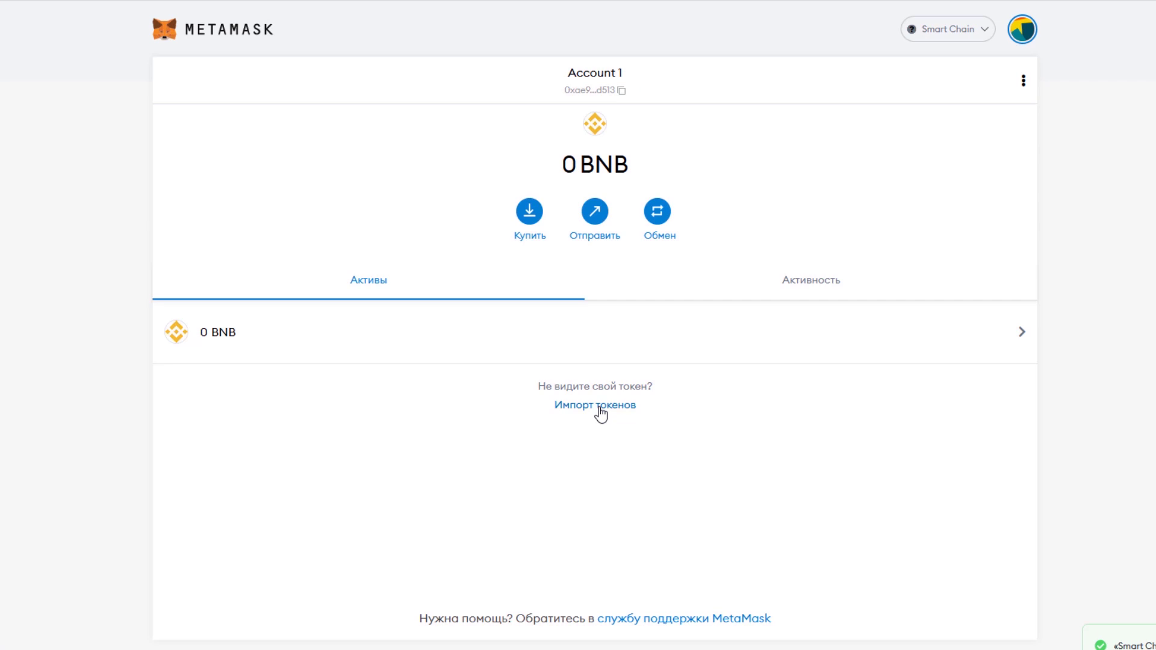
- Import the ETH token on Smart Chain in MetaMask using the copied contract address
{"action": "left_click", "coordinate": [601, 406]}
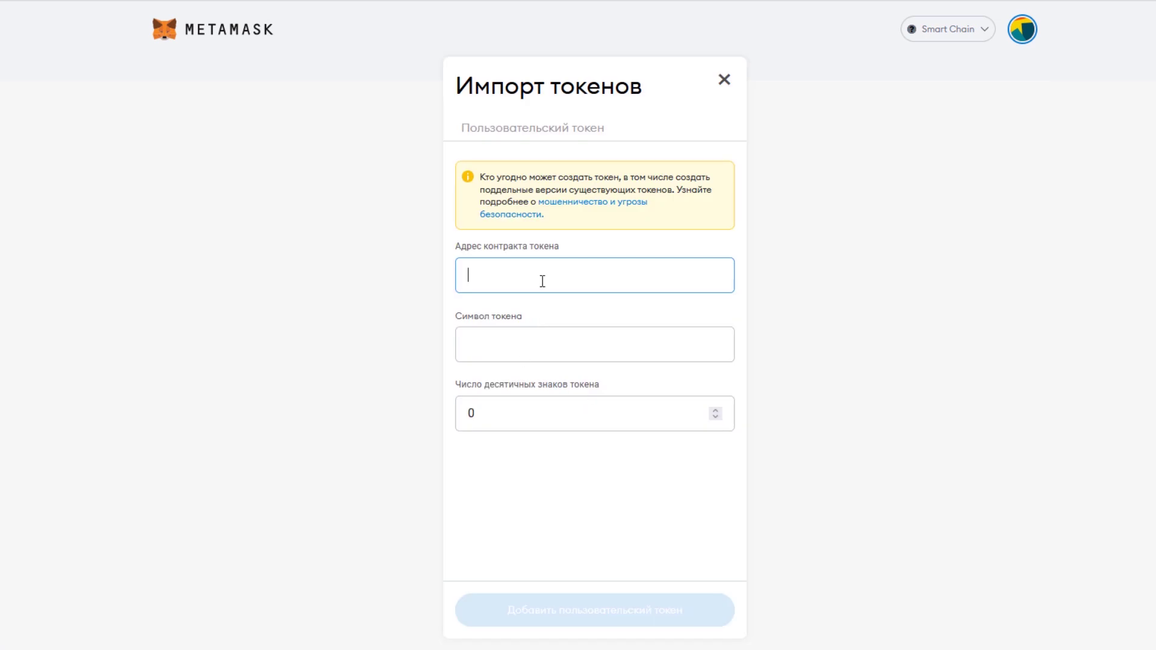
{"action": "key", "text": "ctrl+v"}
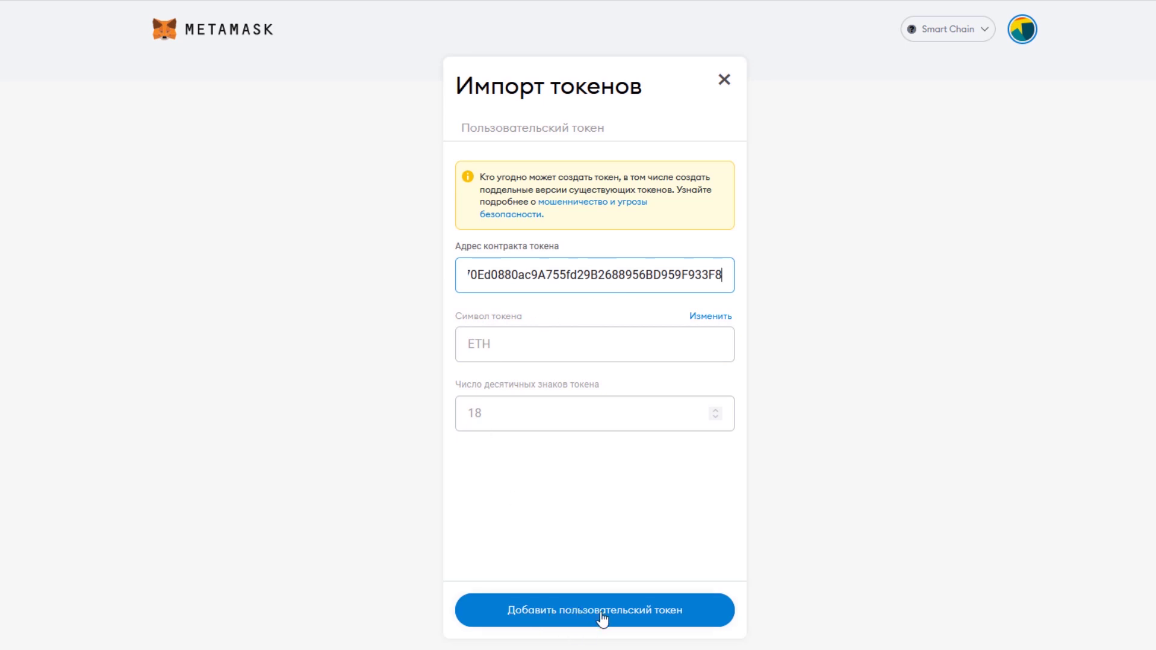
{"action": "left_click", "coordinate": [633, 619]}
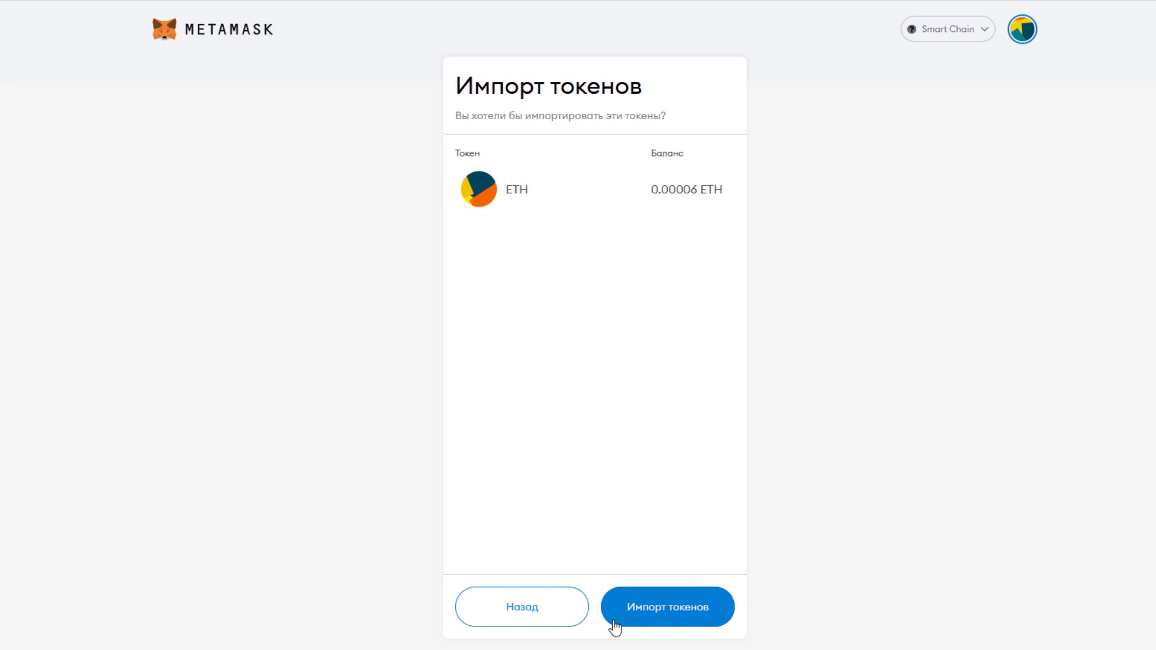
{"action": "left_click", "coordinate": [658, 611]}
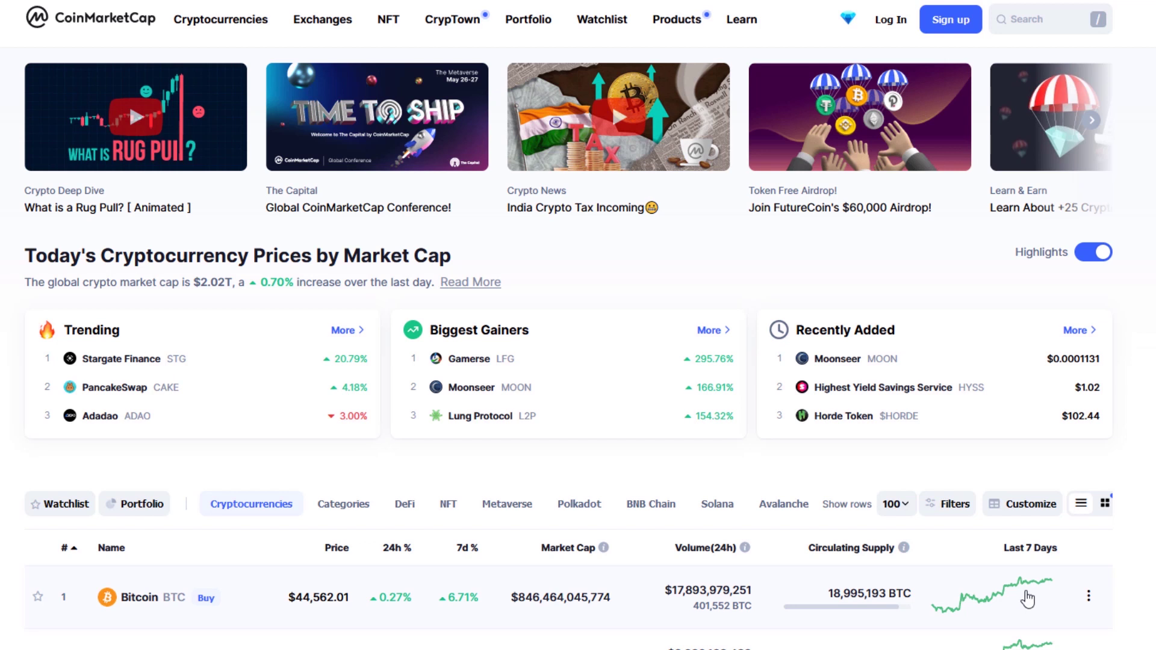
- Look up Ethereum on CoinMarketCap and view its contract addresses for other networks, including BNB Smart Chain (BEP20)
{"action": "scroll", "coordinate": [646, 529], "scroll_direction": "down", "scroll_amount": 3}
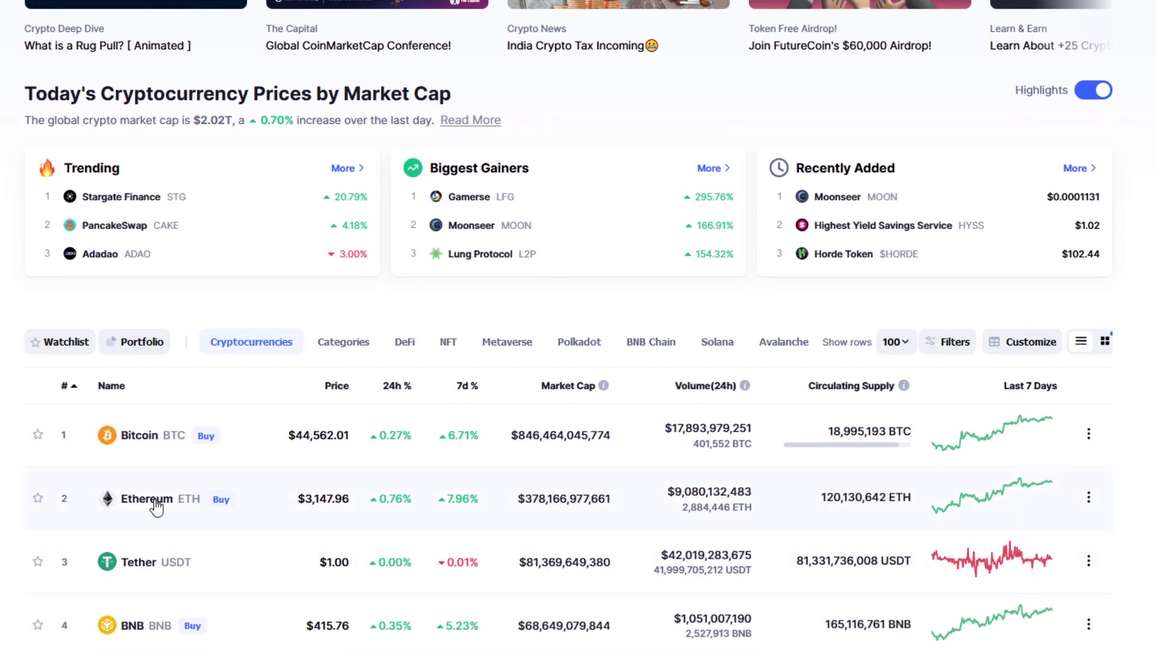
{"action": "left_click", "coordinate": [157, 508]}
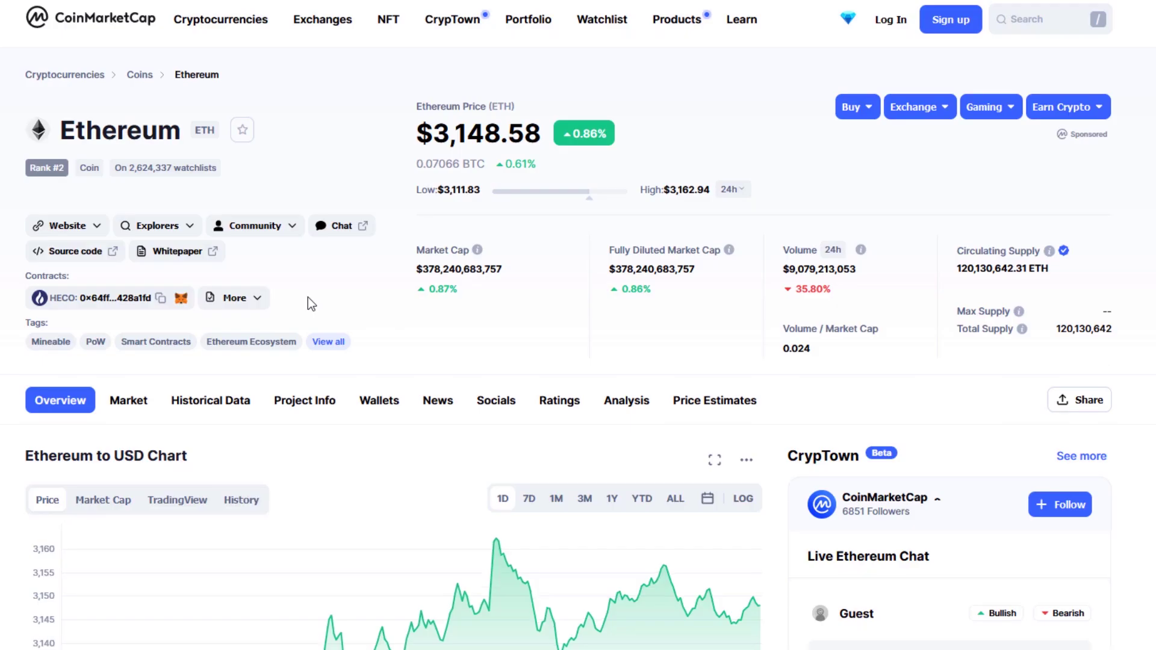
{"action": "left_click", "coordinate": [248, 304]}
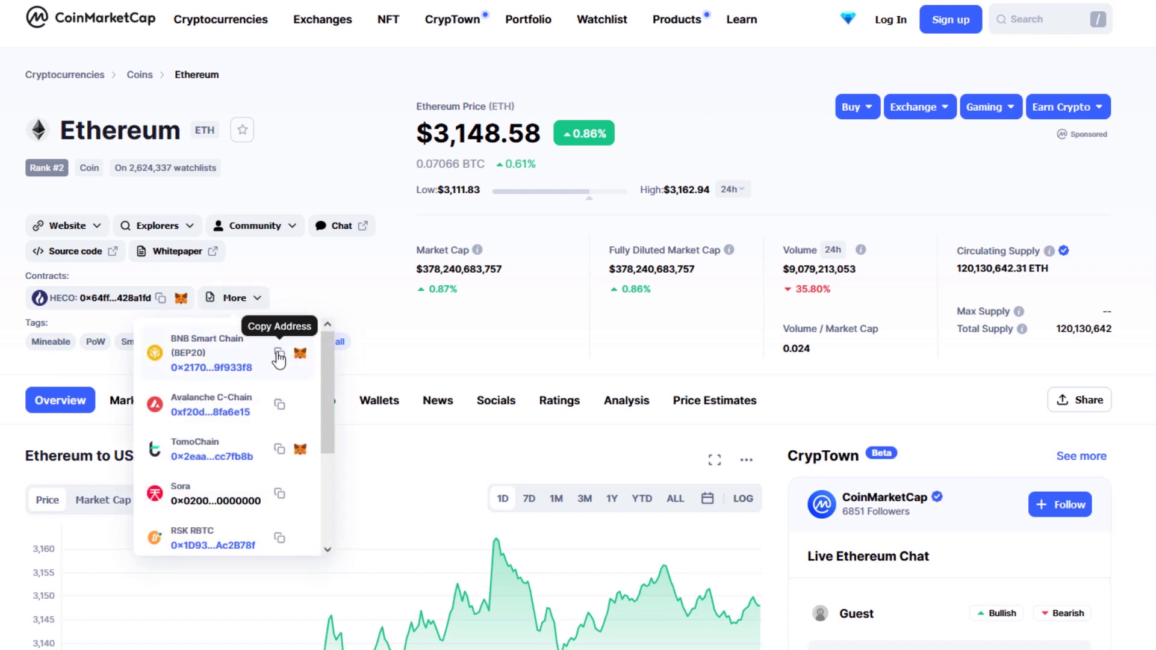
{"action": "scroll", "coordinate": [279, 358], "scroll_direction": "down", "scroll_amount": 3}
{"action": "scroll", "coordinate": [279, 385], "scroll_direction": "up", "scroll_amount": 3}
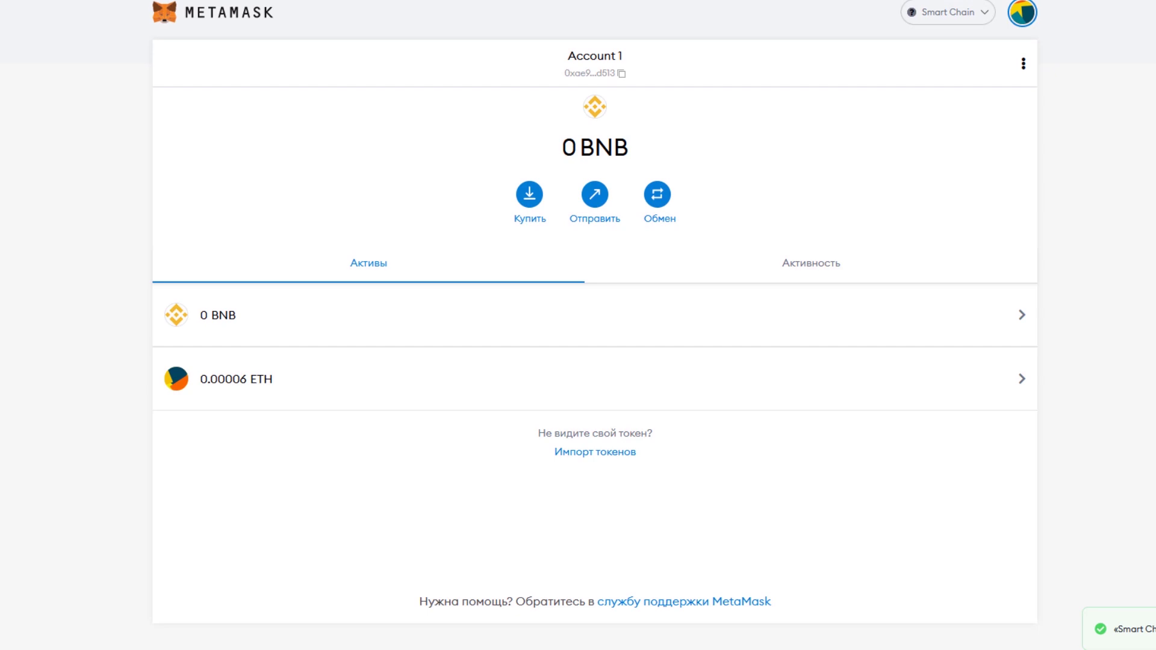
- Switch MetaMask between Ethereum Mainnet and Smart Chain to compare each network's native coin used for fees
{"action": "left_click", "coordinate": [950, 13]}
{"action": "left_click", "coordinate": [918, 124]}
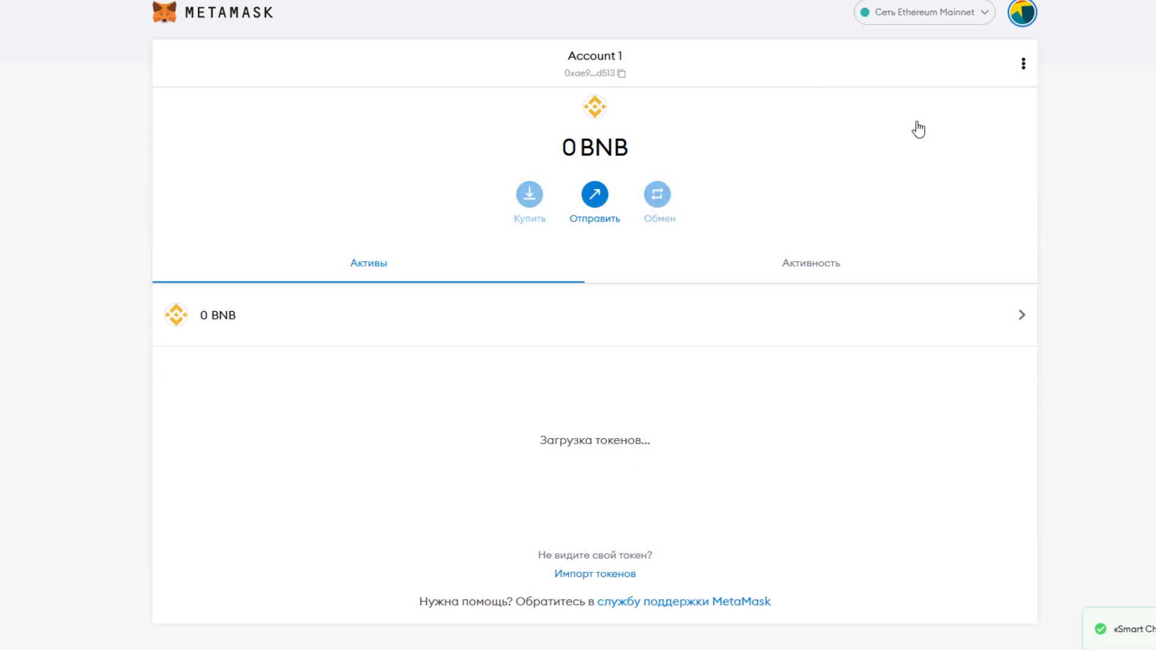
{"action": "left_click_drag", "start_coordinate": [567, 152], "coordinate": [636, 154]}
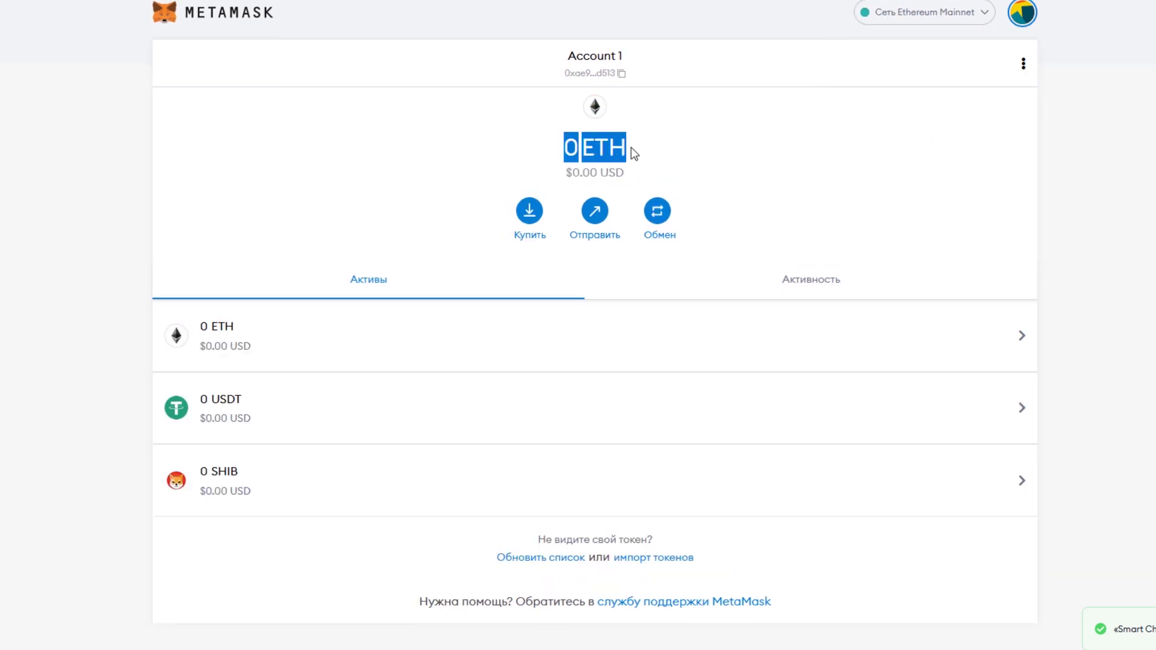
{"action": "left_click", "coordinate": [976, 13]}
{"action": "left_click", "coordinate": [911, 158]}
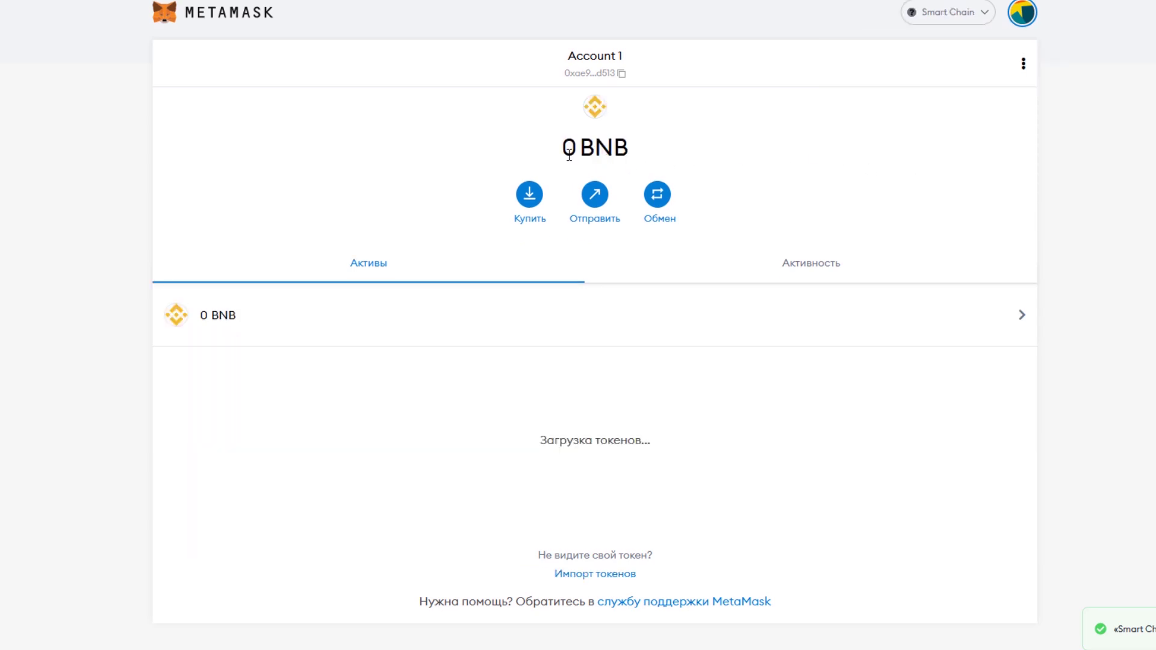
{"action": "left_click_drag", "start_coordinate": [566, 152], "coordinate": [628, 154]}
{"action": "left_click", "coordinate": [688, 156]}
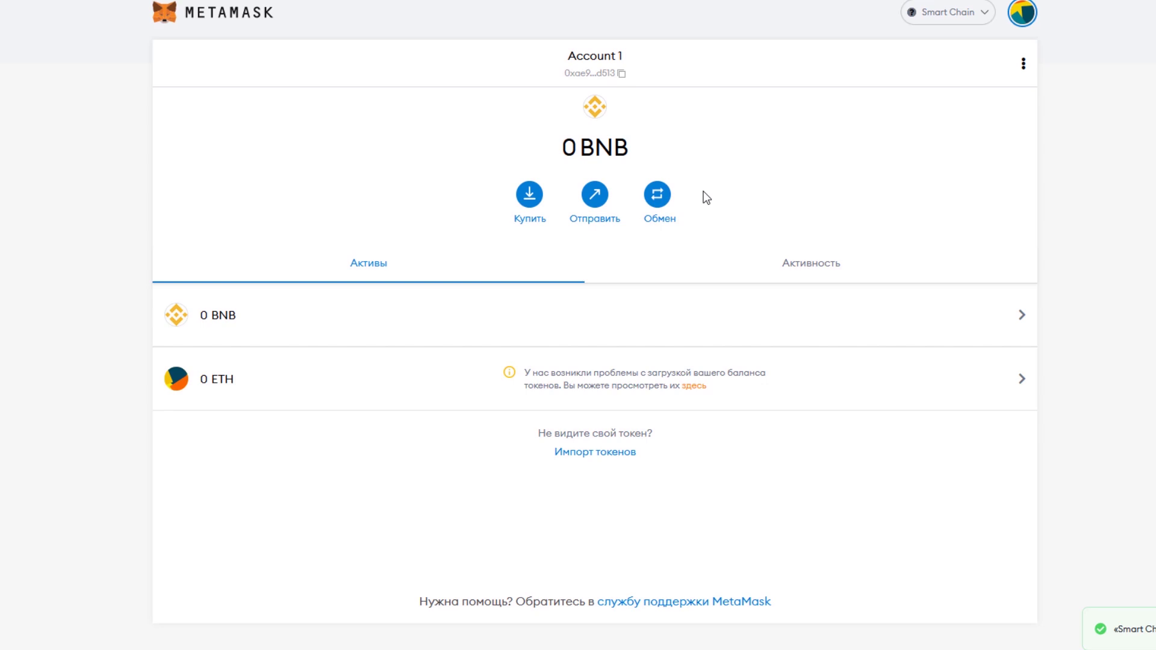
{"action": "triple_click", "coordinate": [594, 149]}
{"action": "left_click", "coordinate": [963, 16]}
{"action": "left_click", "coordinate": [905, 122]}
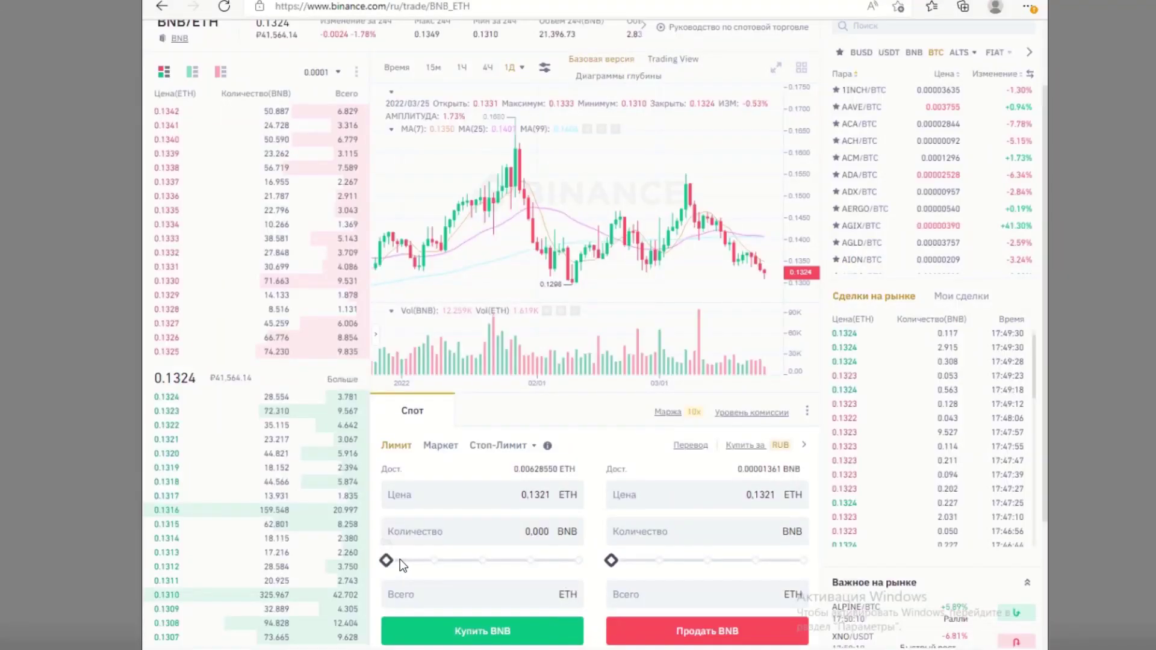
- Buy BNB with ETH on Binance's BNB/ETH spot market and select BNB as the coin to withdraw
{"action": "left_click_drag", "start_coordinate": [386, 561], "coordinate": [542, 560]}
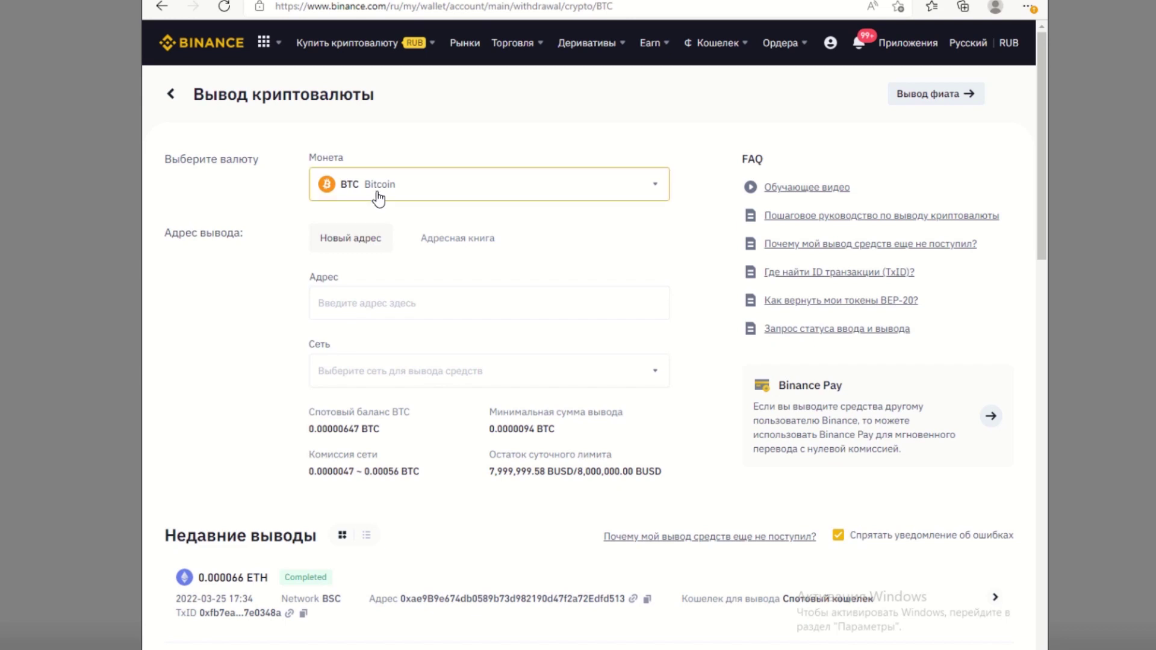
{"action": "left_click", "coordinate": [378, 191]}
{"action": "left_click", "coordinate": [533, 303]}
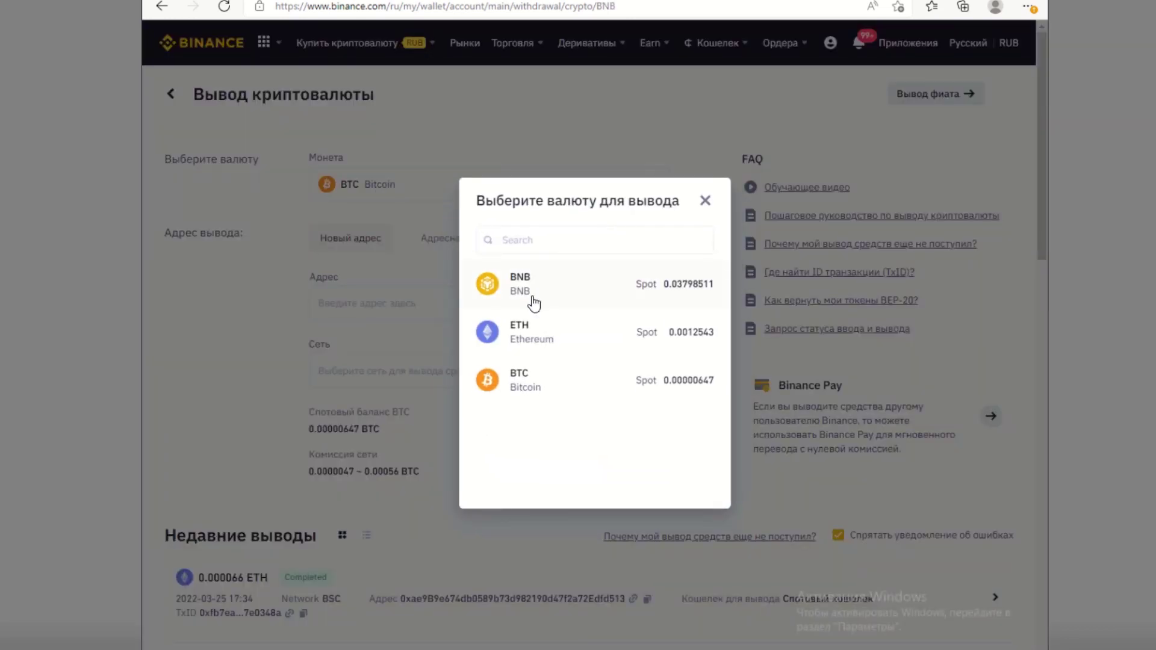
- Enter the MetaMask wallet address as the BNB withdrawal destination and confirm the BSC BNB Smart Chain (BEP20) network
{"action": "left_click", "coordinate": [420, 305]}
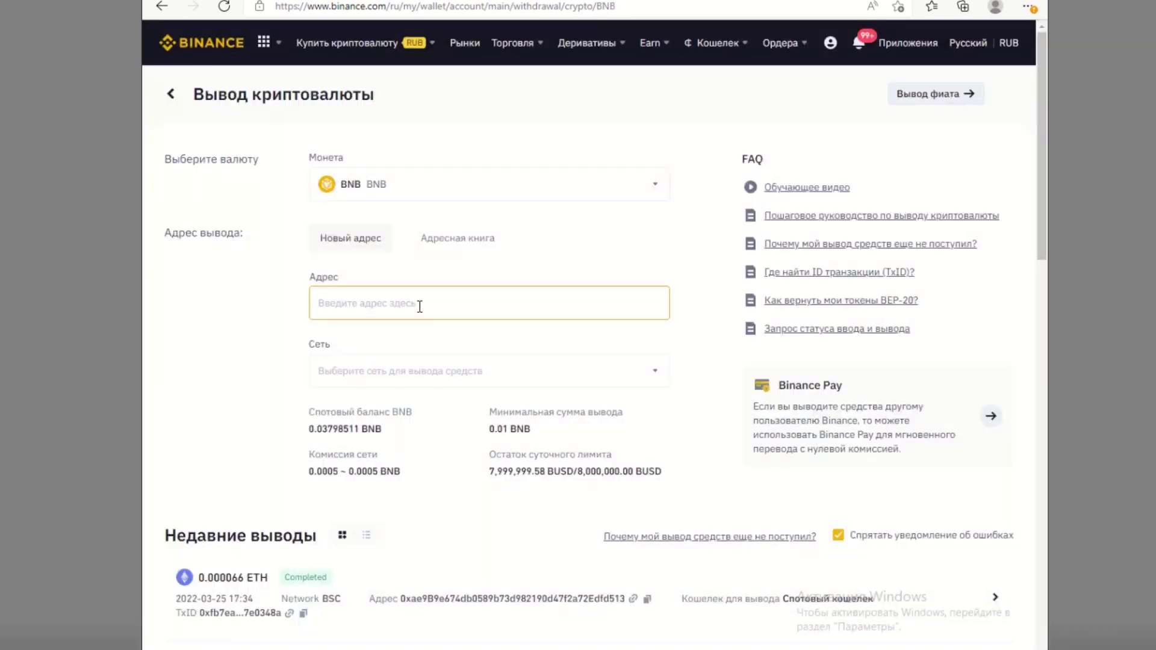
{"action": "key", "text": "ctrl+v"}
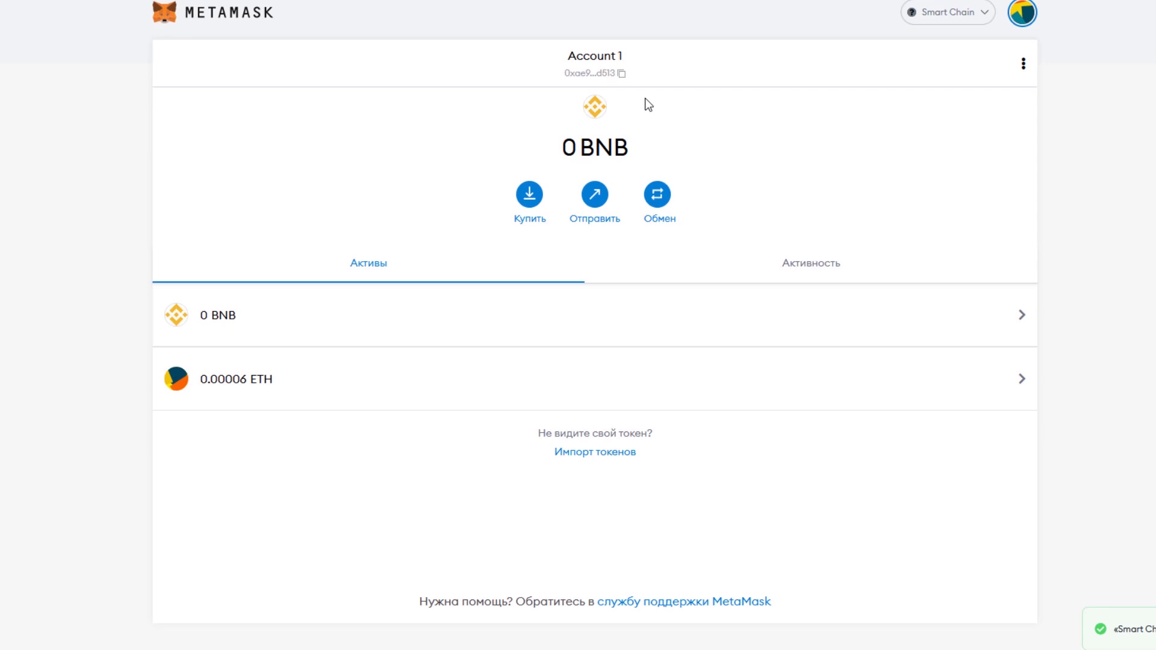
{"action": "left_click", "coordinate": [620, 75]}
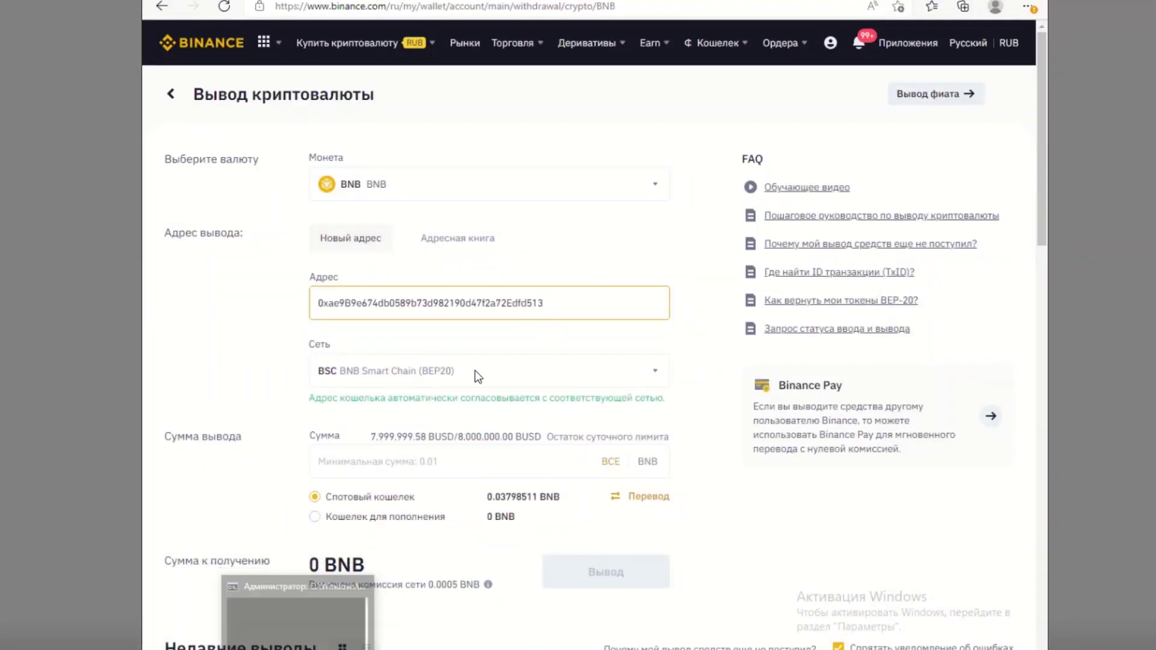
{"action": "left_click", "coordinate": [472, 373]}
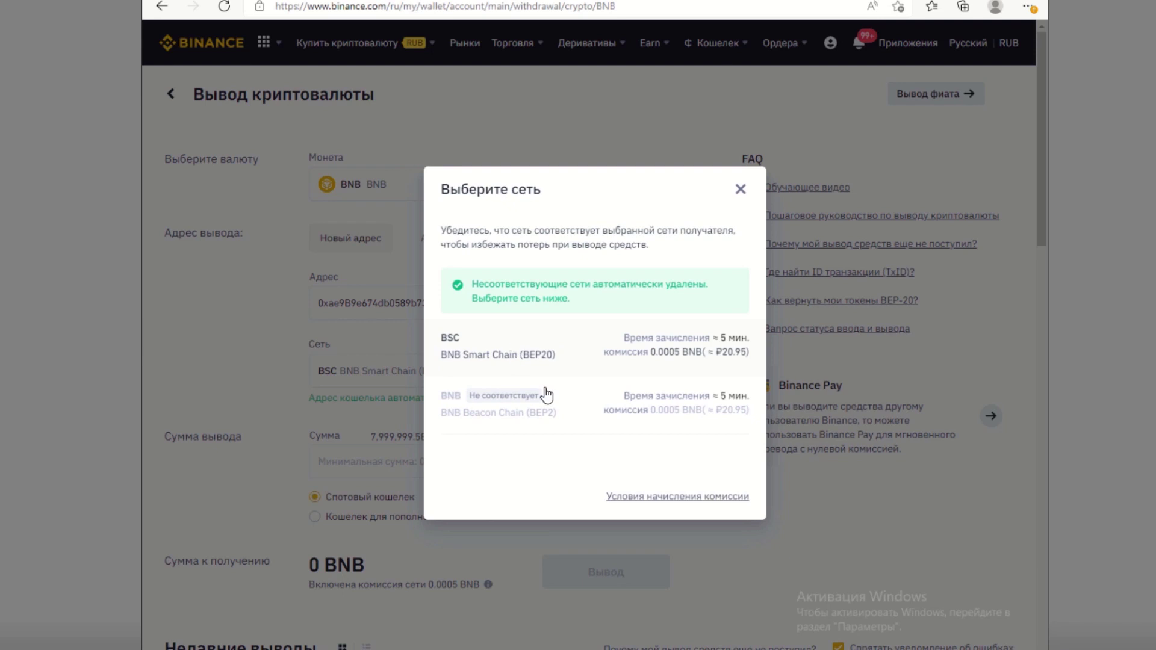
{"action": "left_click", "coordinate": [542, 352]}
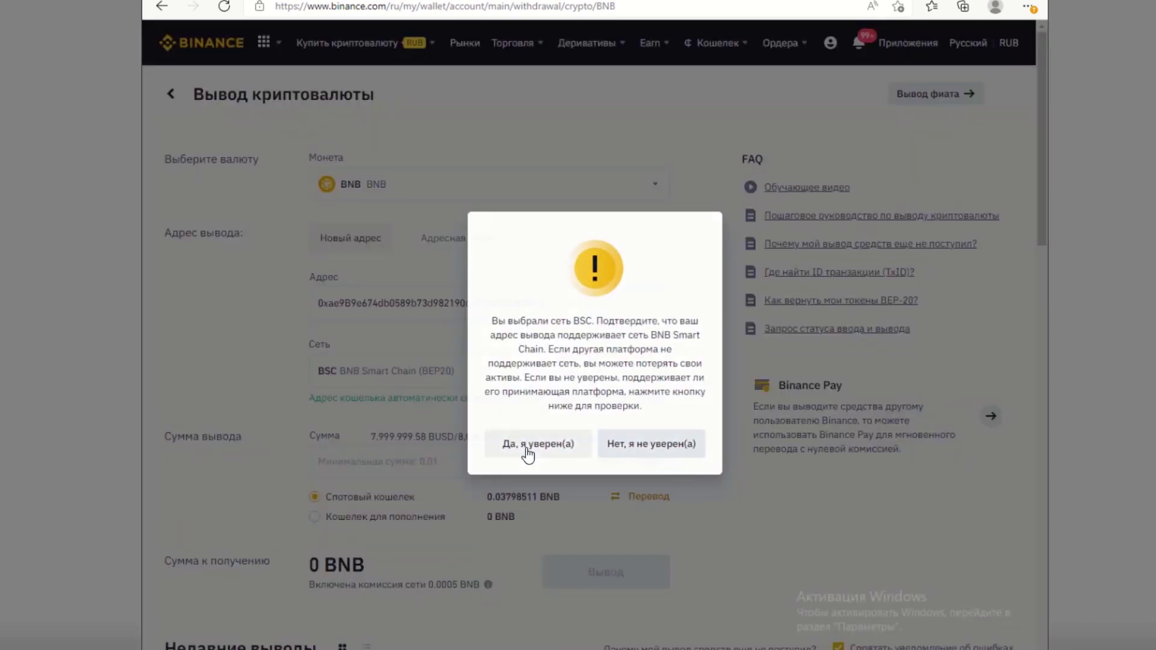
{"action": "left_click", "coordinate": [527, 446]}
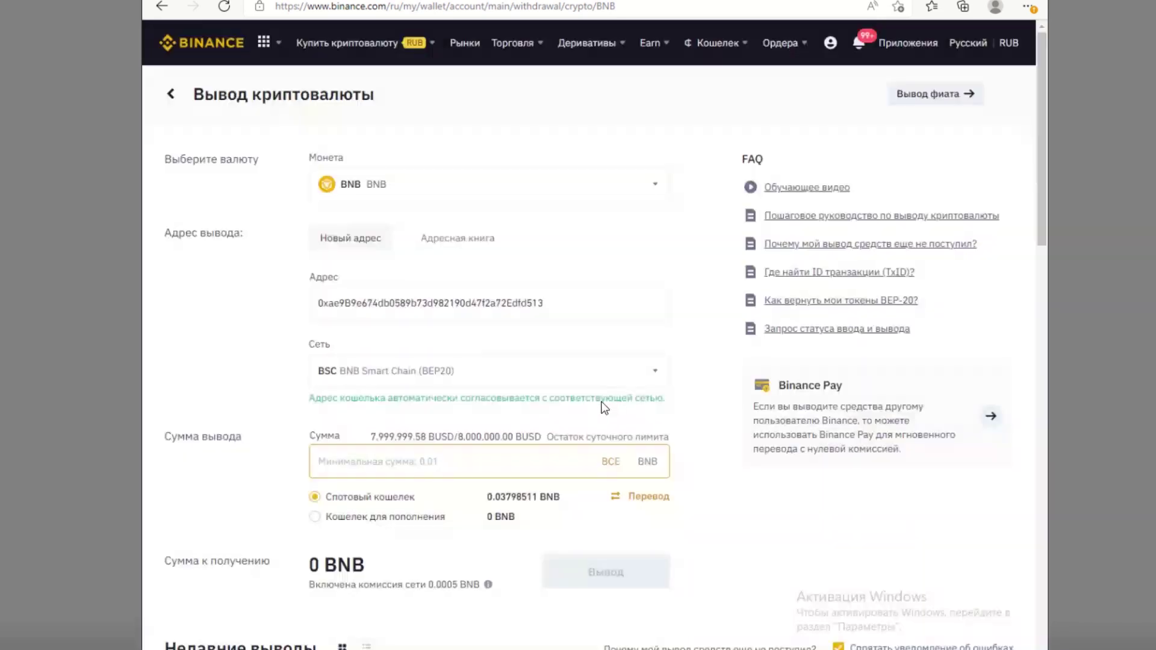
- Set the withdrawal amount to 0.01 BNB and submit the withdrawal, confirming the network and transfer details
{"action": "left_click", "coordinate": [610, 461]}
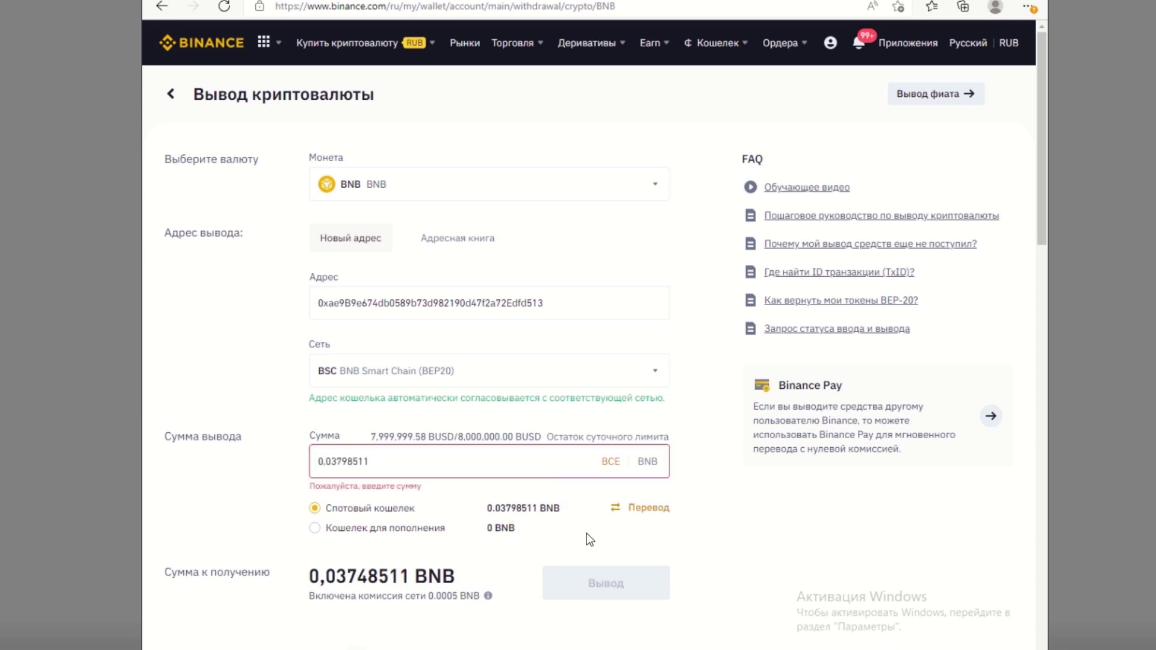
{"action": "left_click_drag", "start_coordinate": [330, 461], "coordinate": [423, 464]}
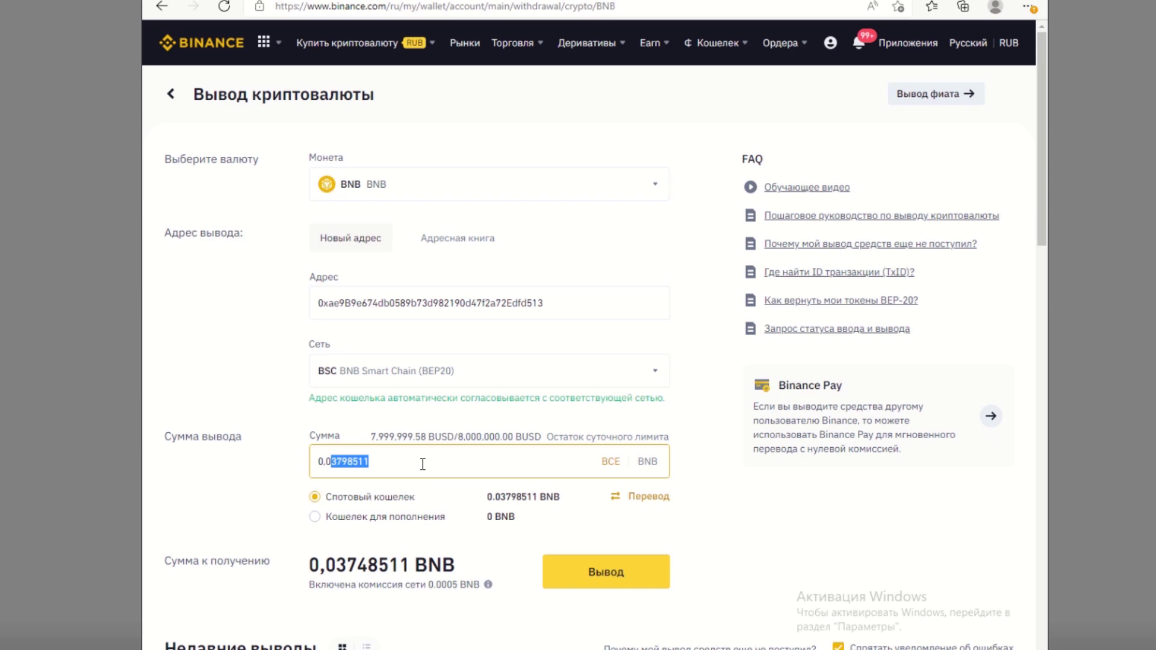
{"action": "type", "text": "1"}
{"action": "left_click", "coordinate": [712, 551]}
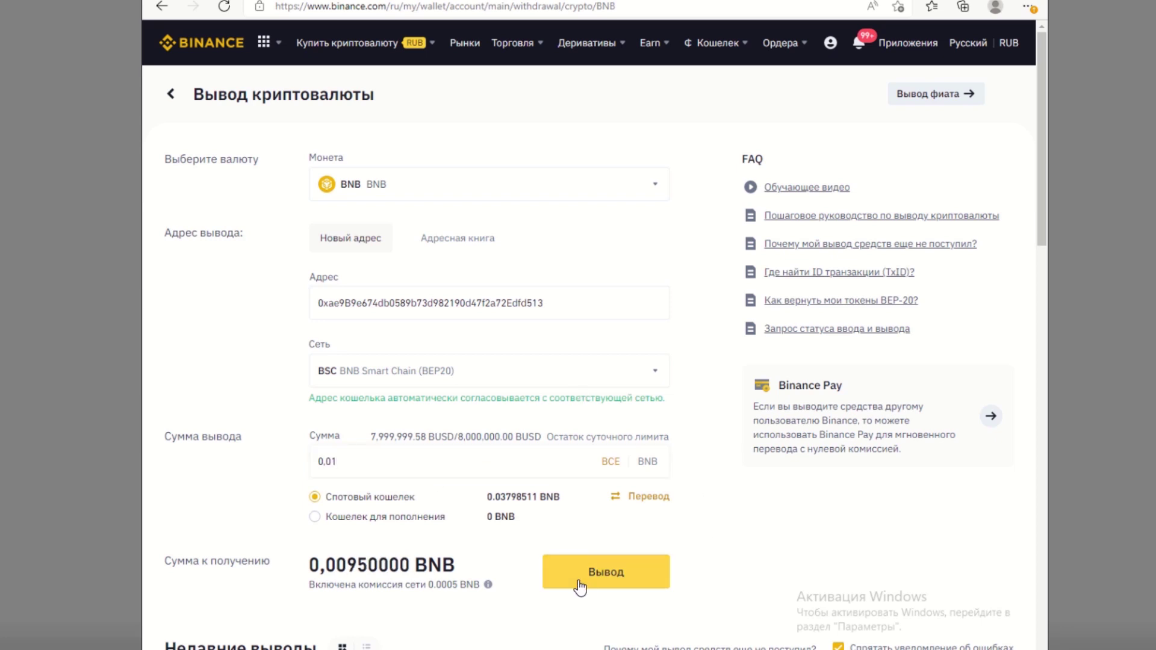
{"action": "left_click", "coordinate": [632, 579]}
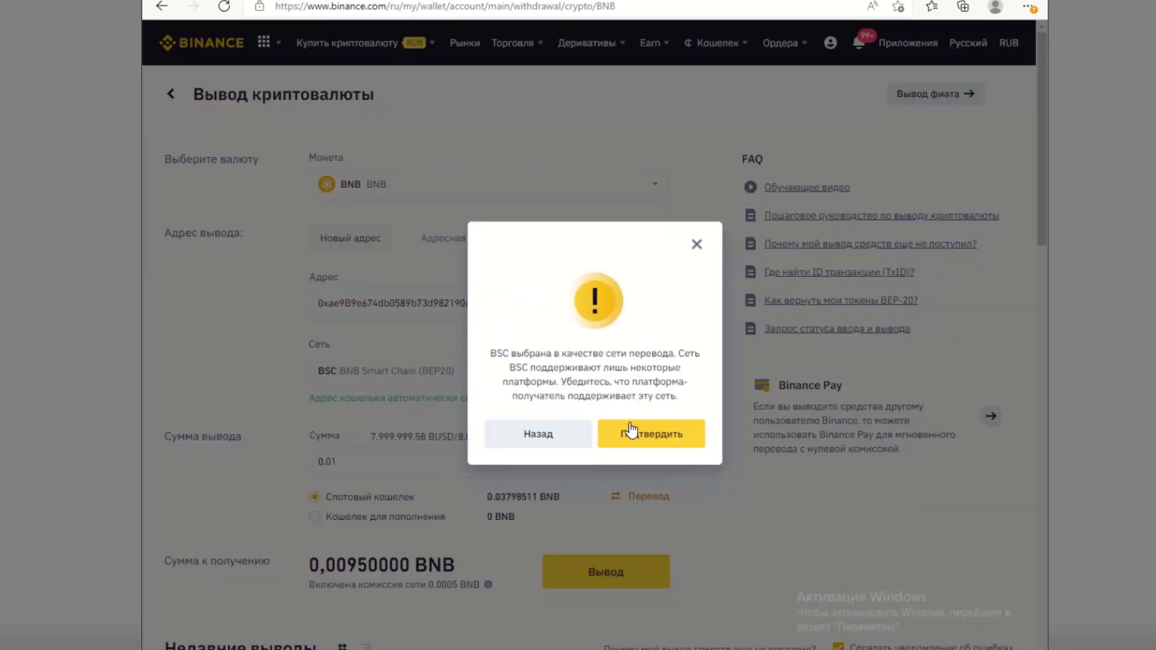
{"action": "left_click", "coordinate": [644, 436]}
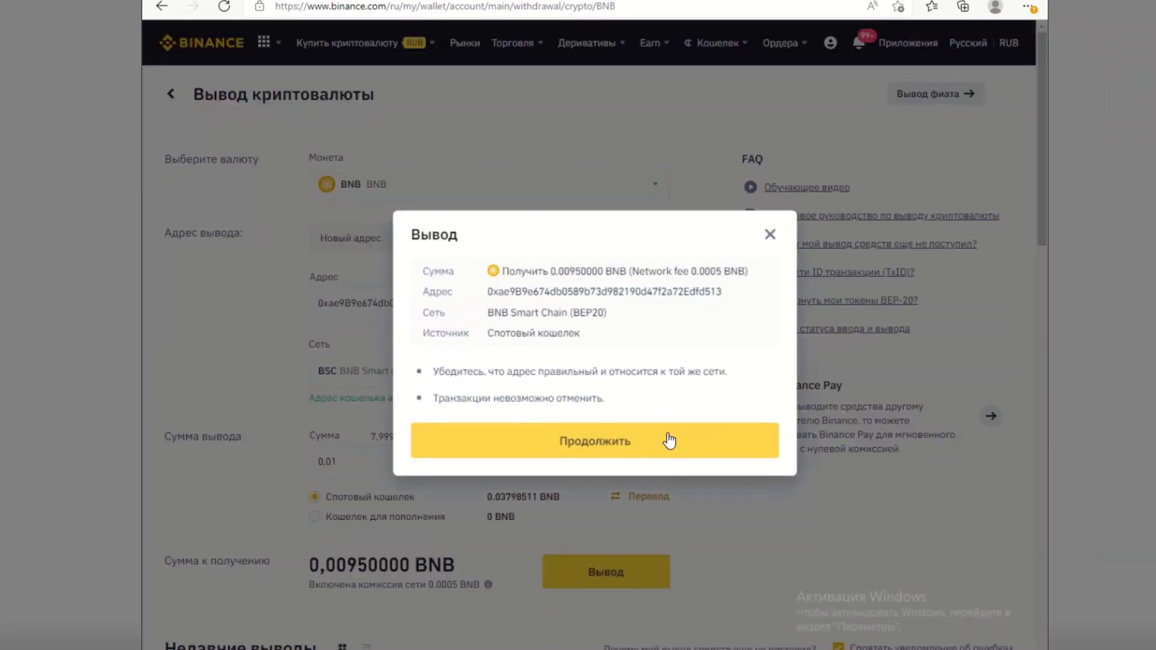
{"action": "left_click", "coordinate": [685, 452]}
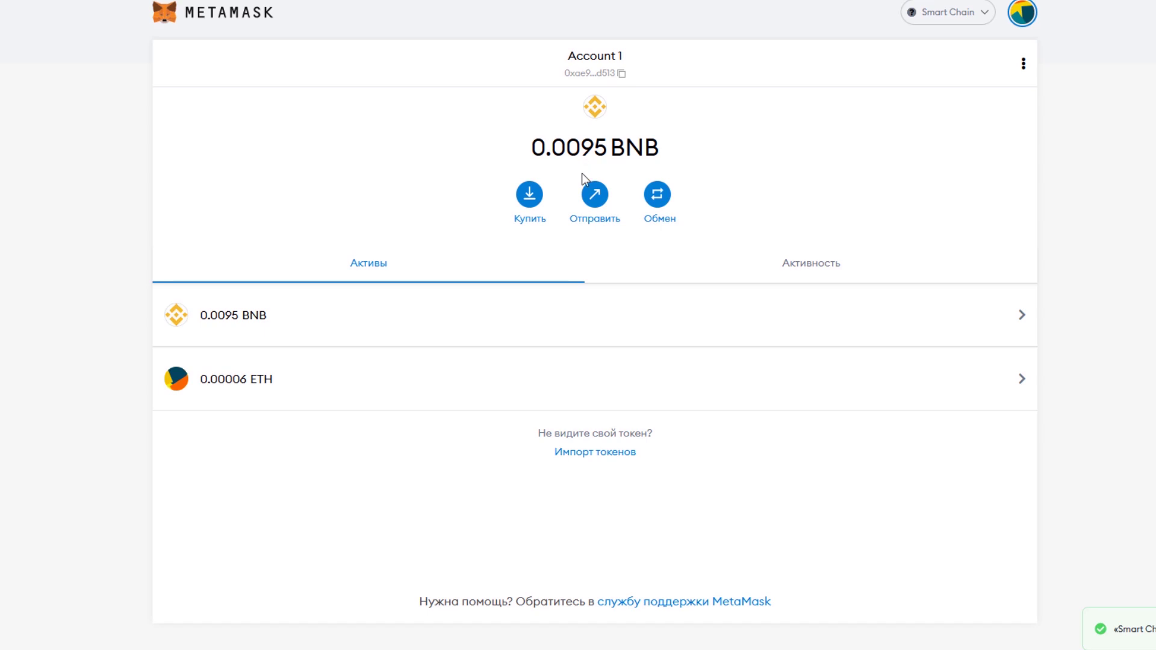
- Set up a MetaMask transfer of the maximum ETH amount to Binance's ETH deposit address for the BSC BNB Smart Chain (BEP20) network
{"action": "mouse_move", "coordinate": [498, 390]}
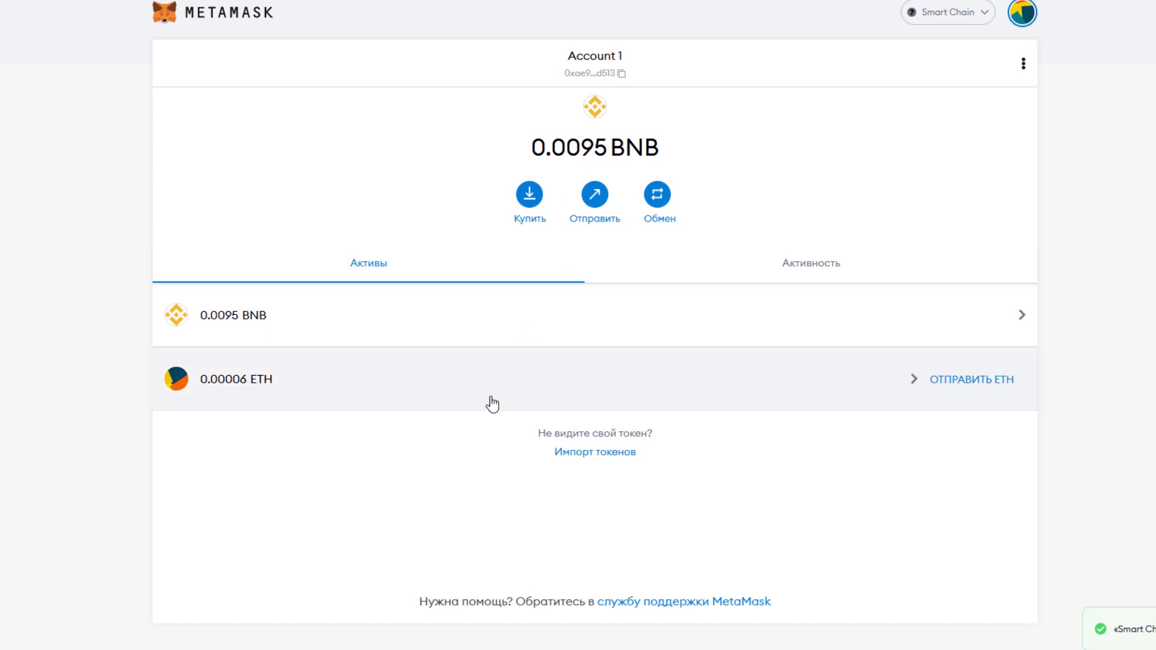
{"action": "left_click", "coordinate": [957, 379]}
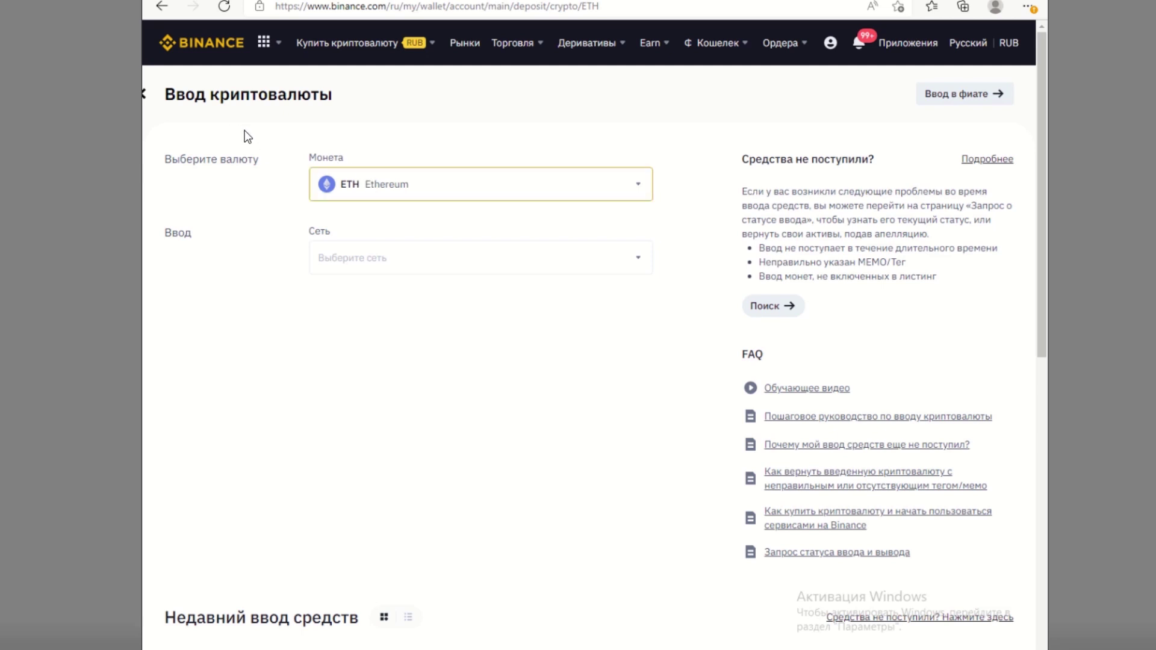
{"action": "left_click", "coordinate": [562, 260]}
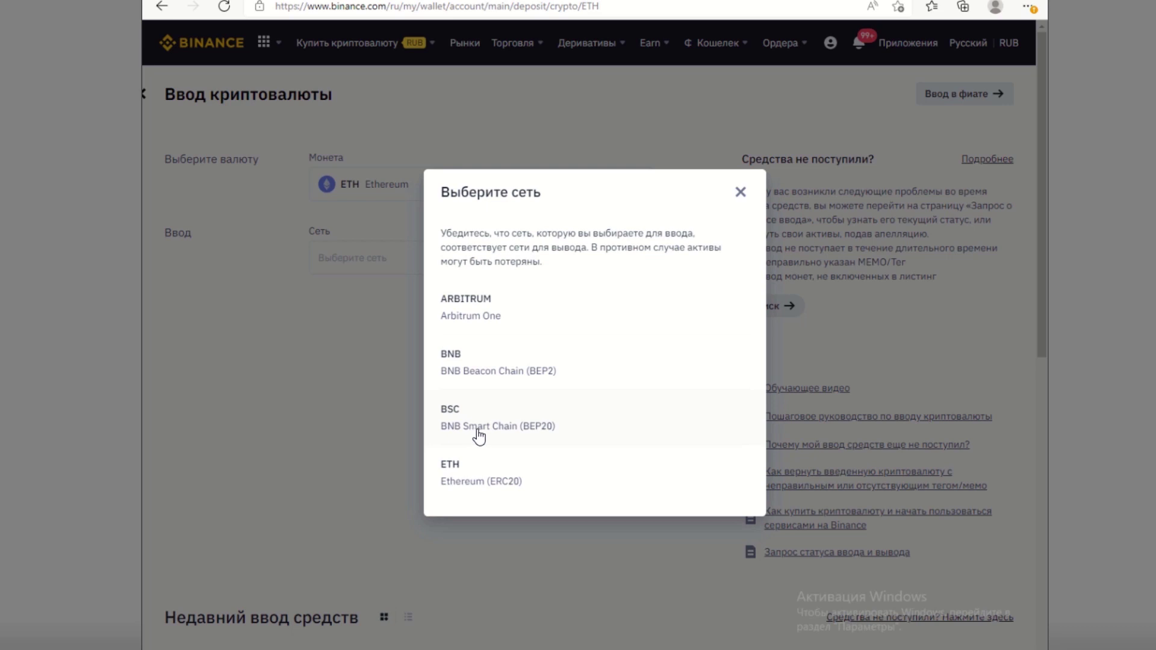
{"action": "left_click", "coordinate": [515, 429]}
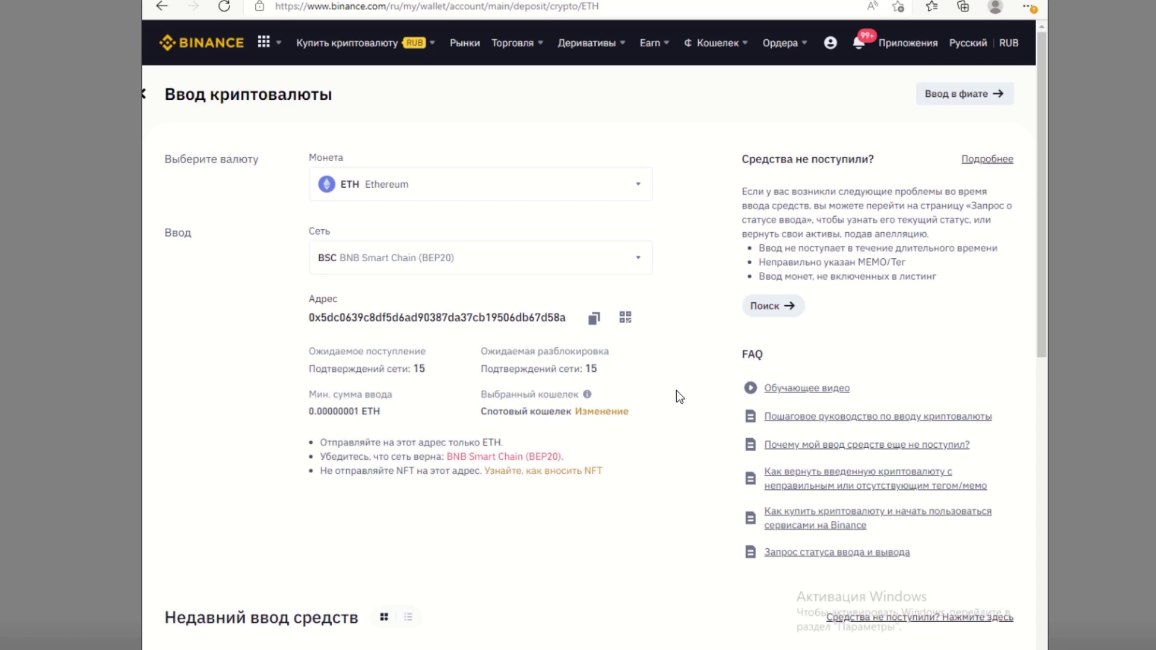
{"action": "left_click", "coordinate": [596, 319]}
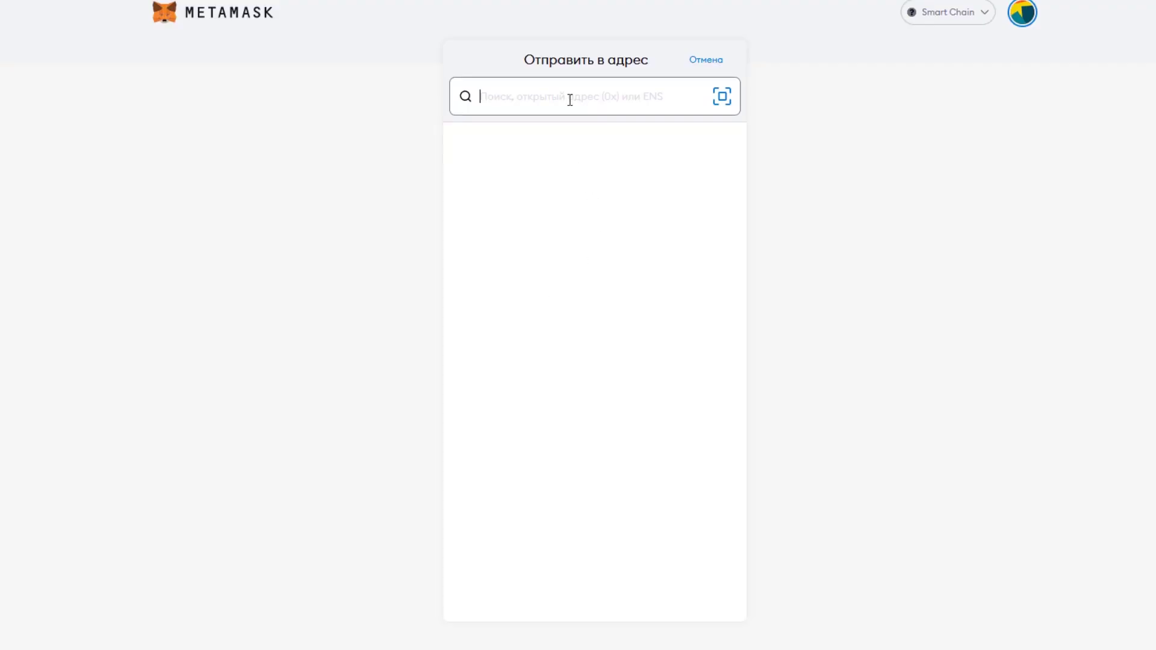
{"action": "key", "text": "ctrl+v"}
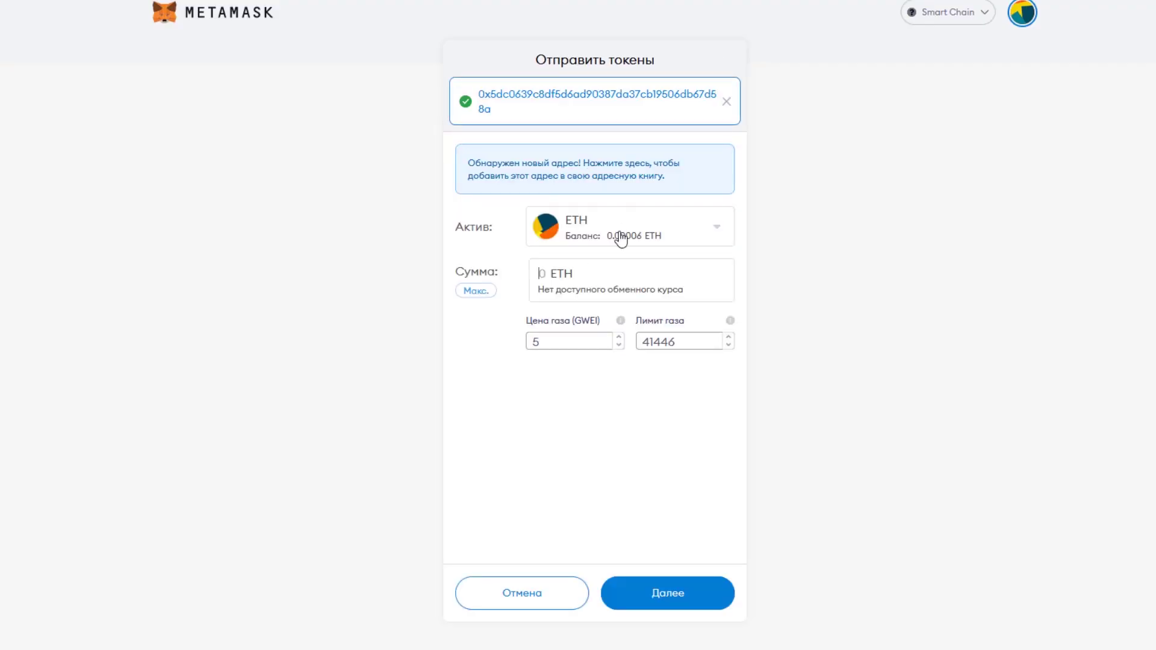
{"action": "left_click", "coordinate": [475, 292]}
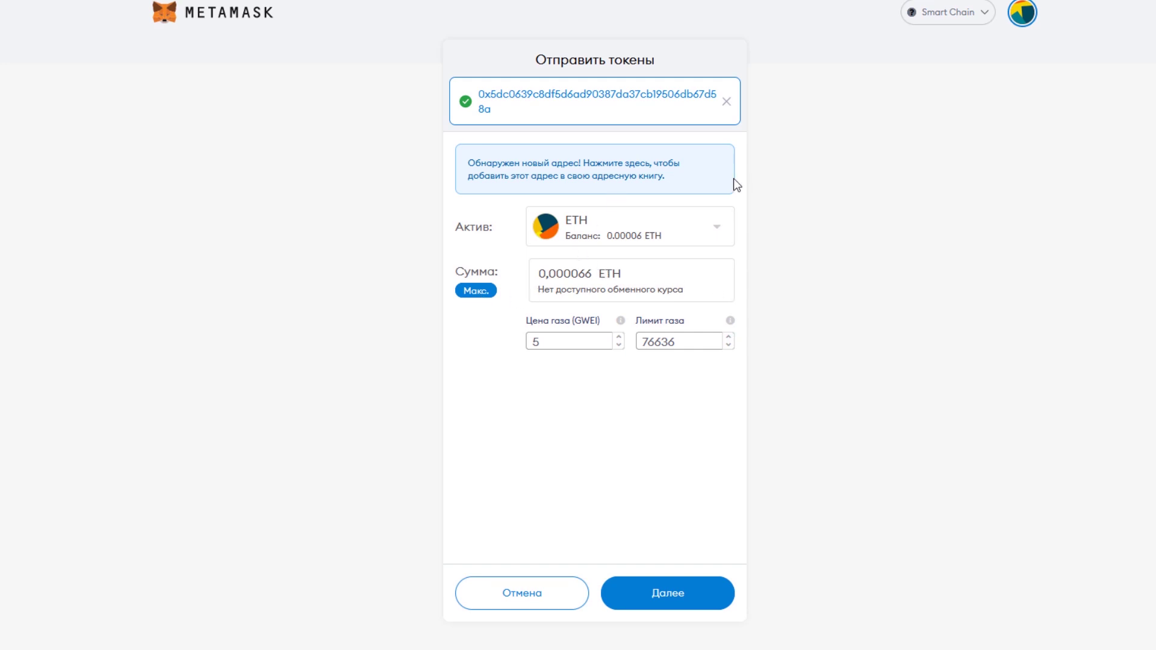
- Save the new recipient address in the MetaMask address book with the nickname MyBinance
{"action": "left_click", "coordinate": [644, 179]}
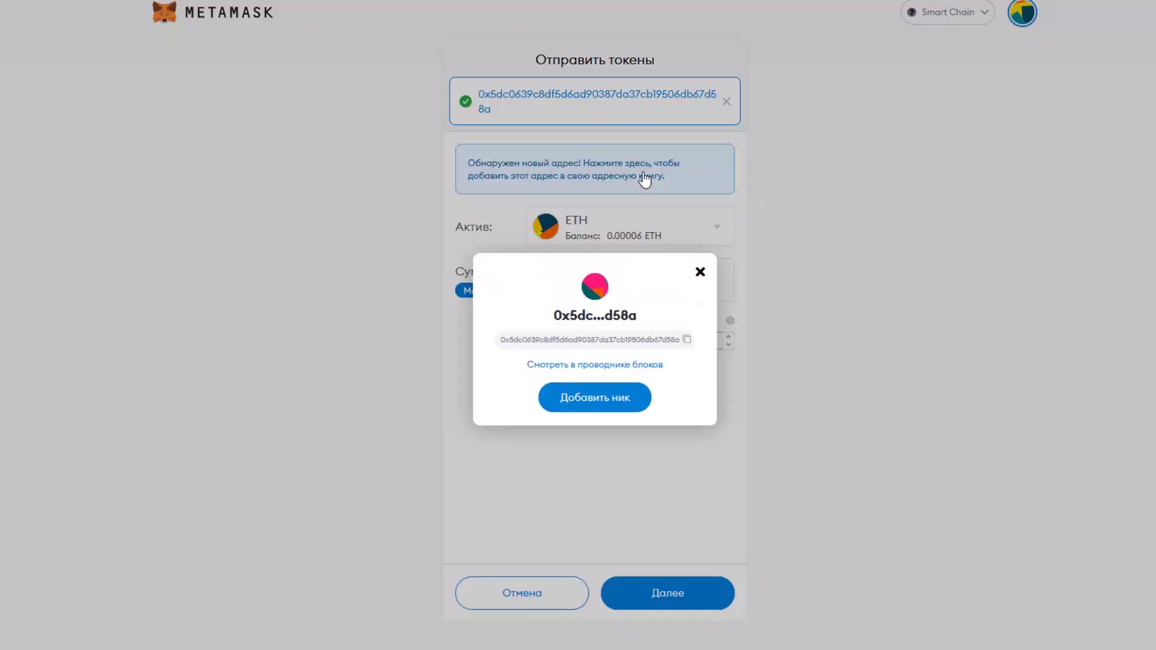
{"action": "left_click", "coordinate": [593, 400]}
{"action": "left_click", "coordinate": [542, 284]}
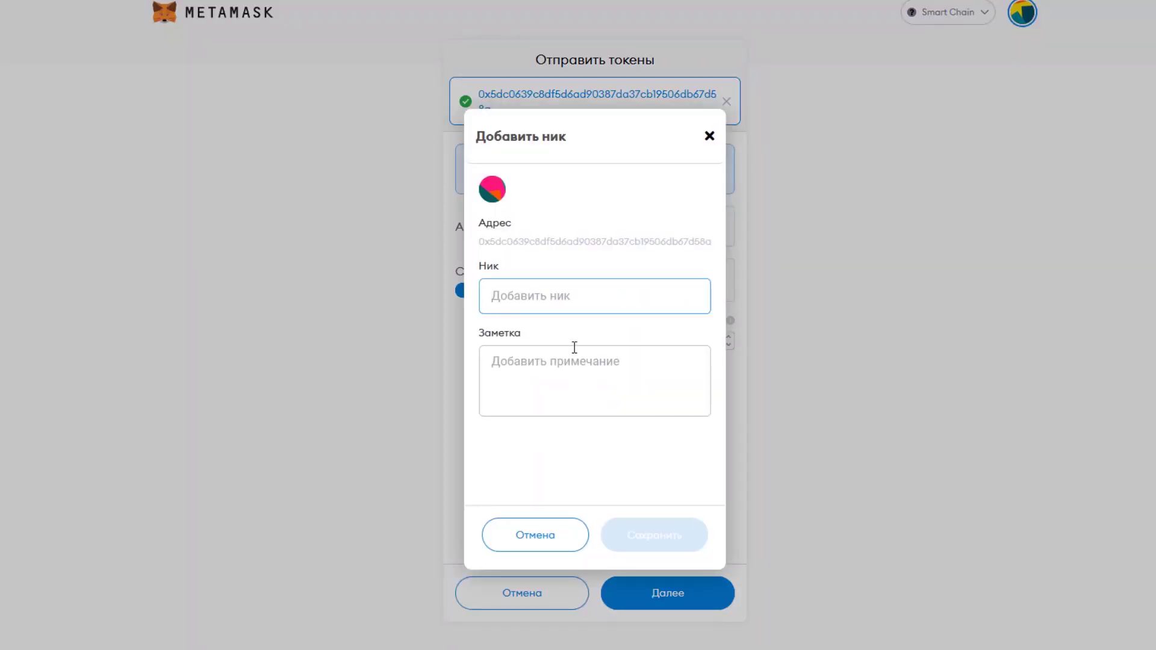
{"action": "type", "text": "MyB"}
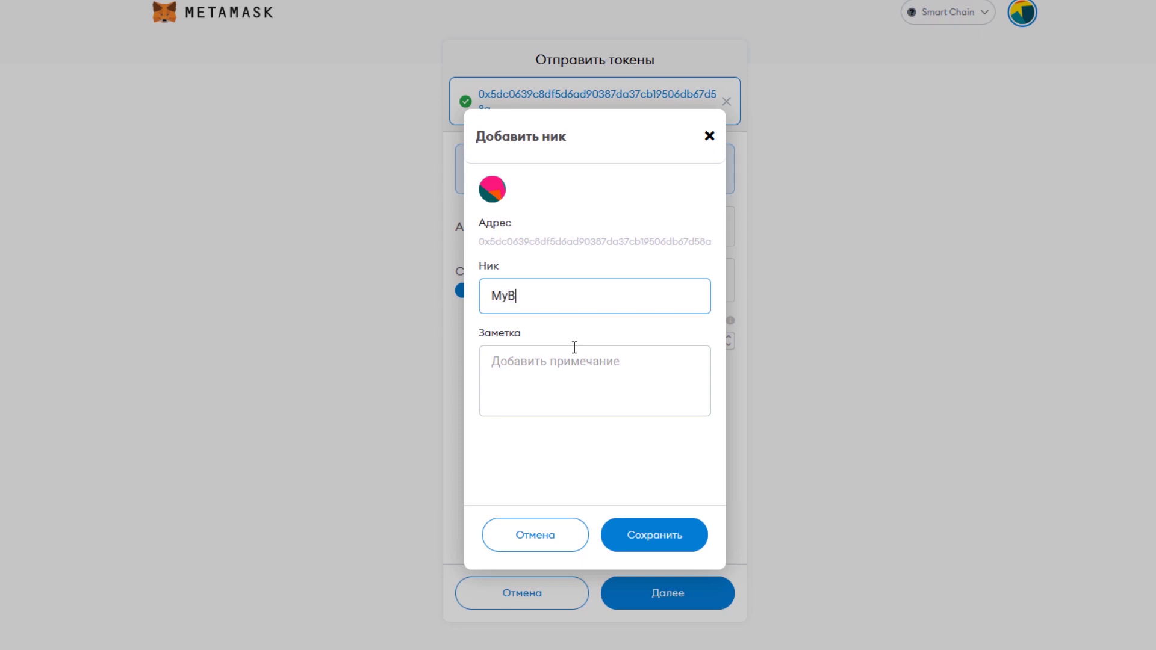
{"action": "type", "text": "inance"}
{"action": "left_click", "coordinate": [575, 347]}
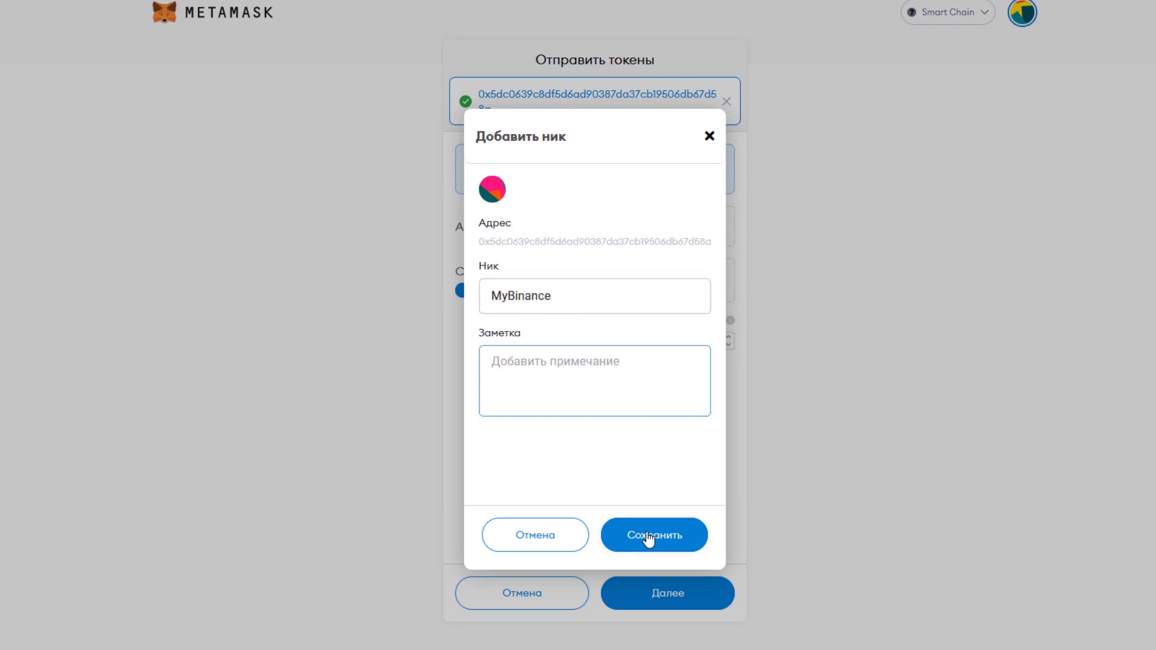
{"action": "left_click", "coordinate": [645, 535]}
- Confirm the ETH transfer to MyBinance and check the deposit's status in Binance's transaction history
{"action": "left_click", "coordinate": [680, 596]}
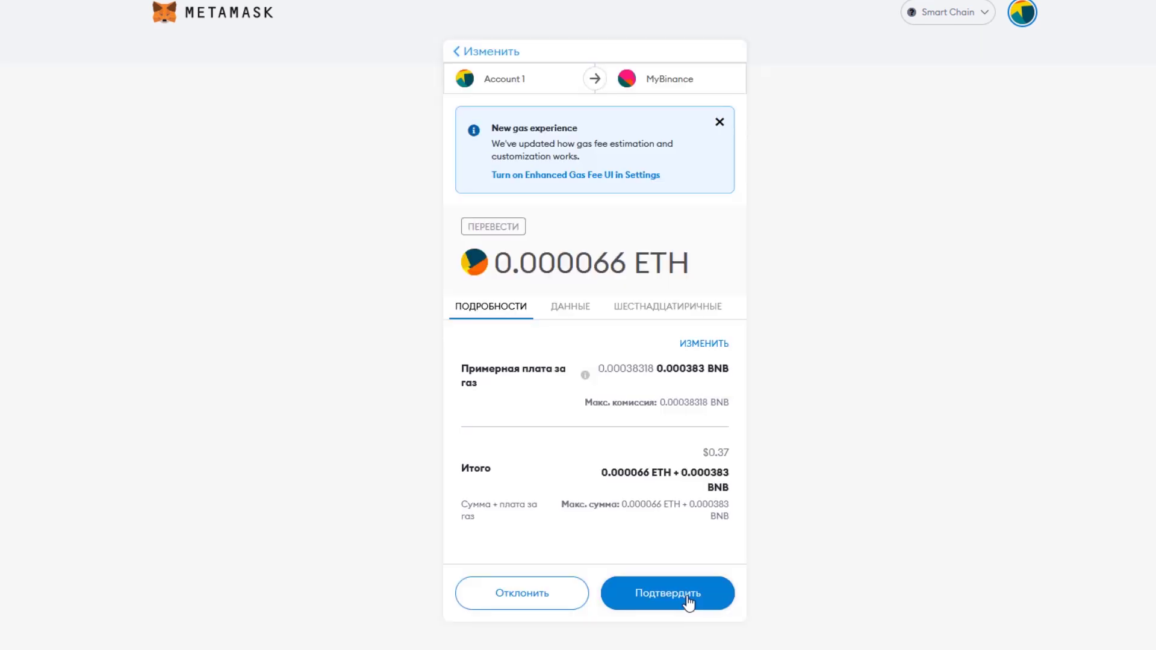
{"action": "left_click", "coordinate": [688, 602]}
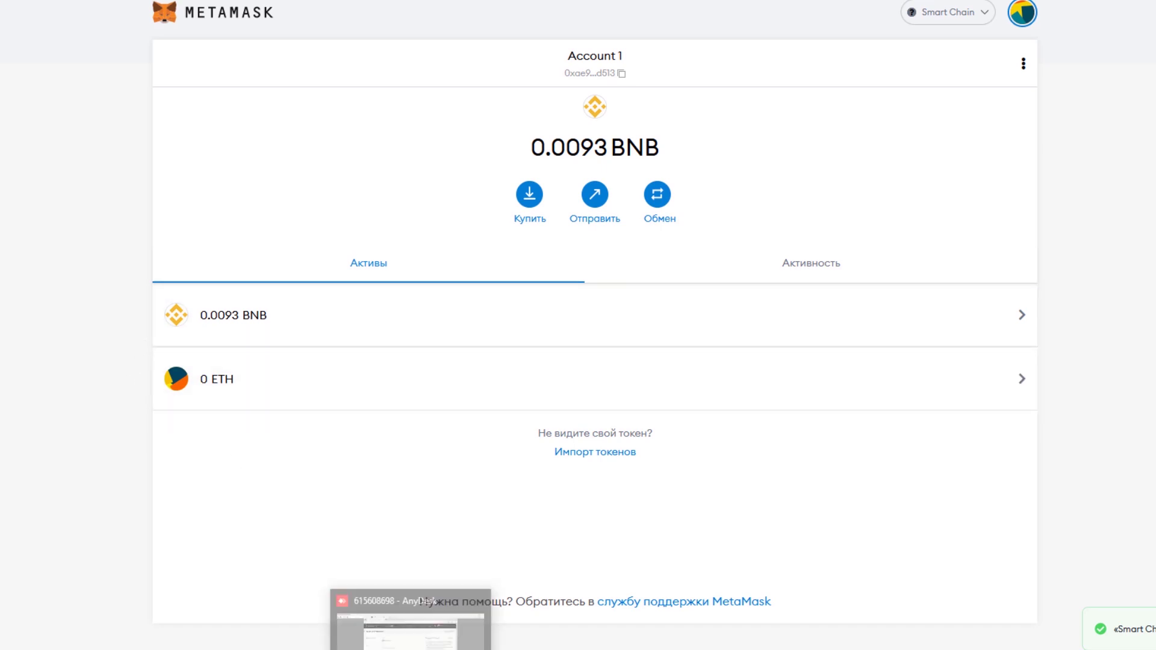
{"action": "left_click", "coordinate": [411, 649]}
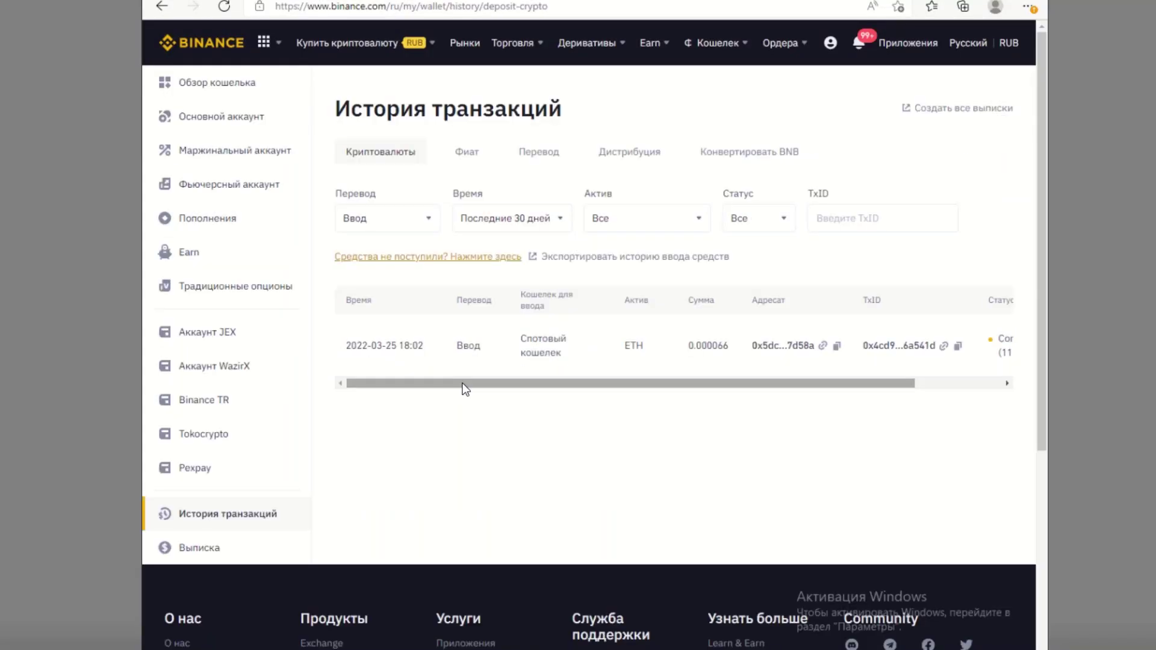
{"action": "left_click_drag", "start_coordinate": [466, 389], "coordinate": [575, 385]}
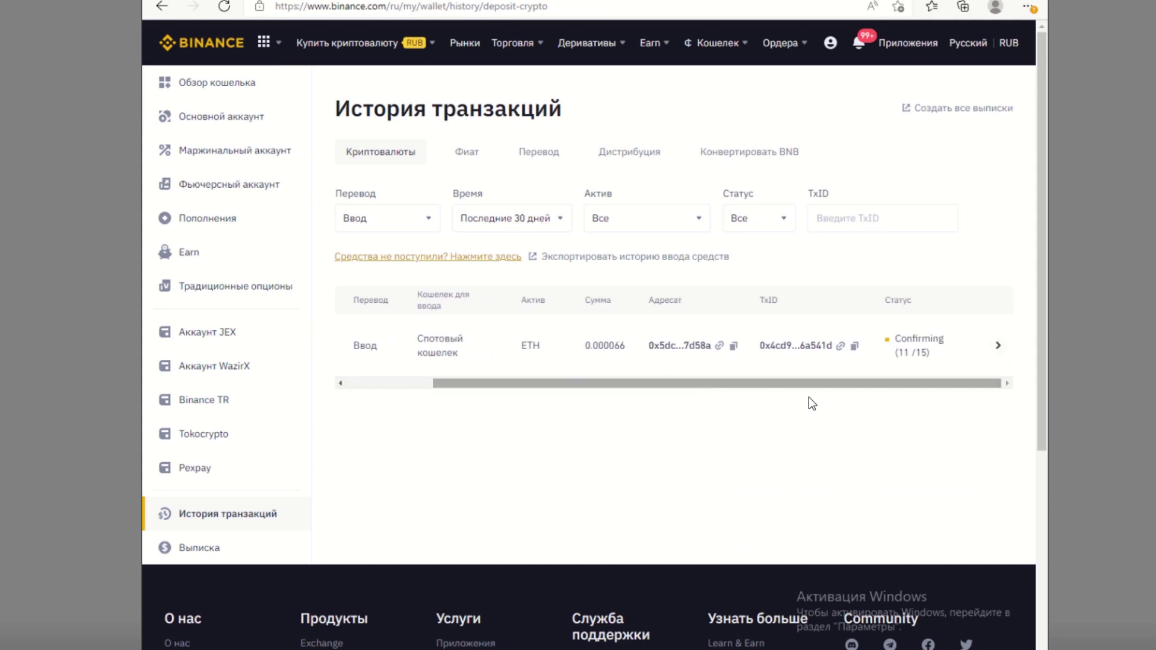
{"action": "left_click", "coordinate": [1072, 149]}
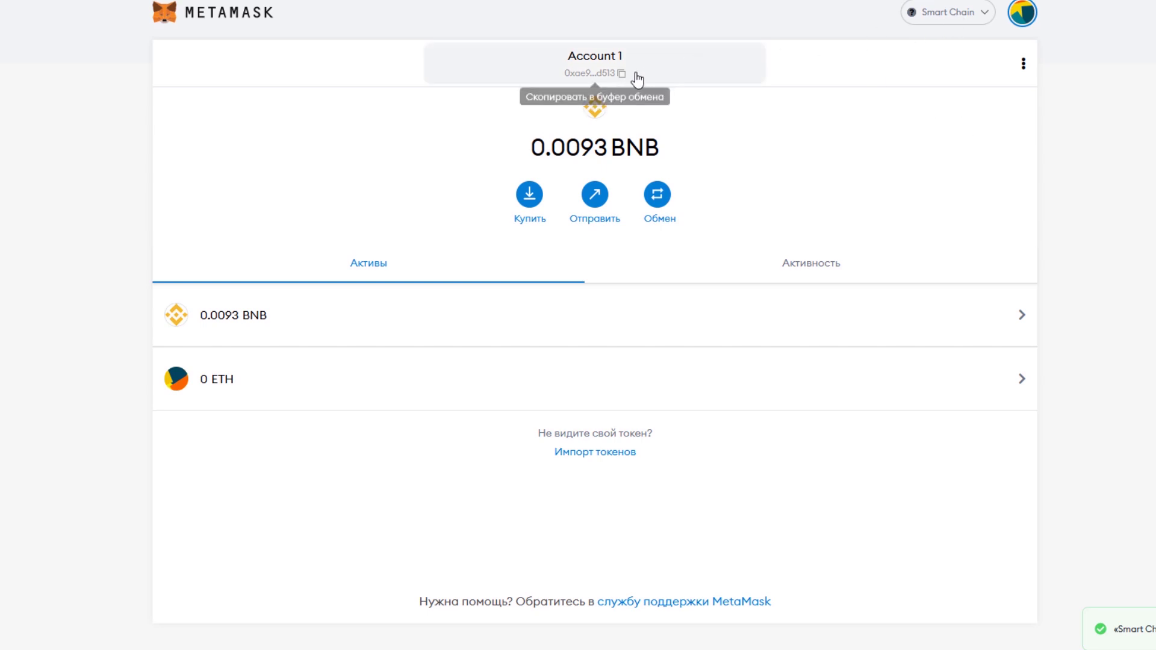
- Switch MetaMask to Ethereum Mainnet and create an additional account with the default name
{"action": "left_click", "coordinate": [963, 17]}
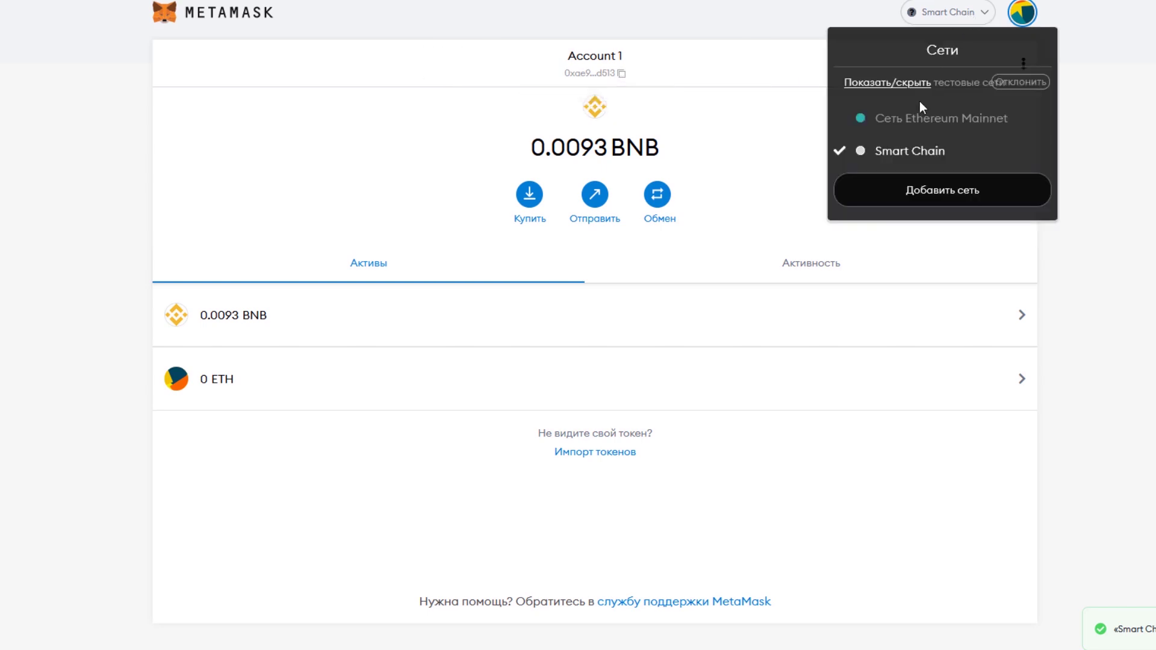
{"action": "left_click", "coordinate": [913, 119]}
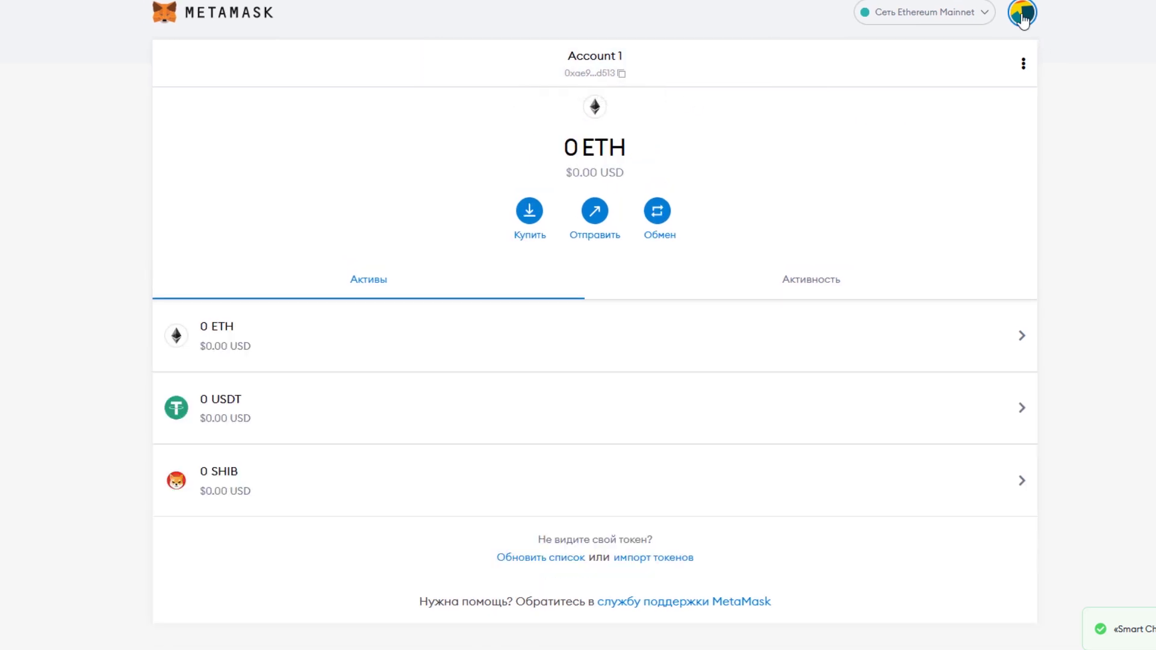
{"action": "left_click", "coordinate": [1023, 18]}
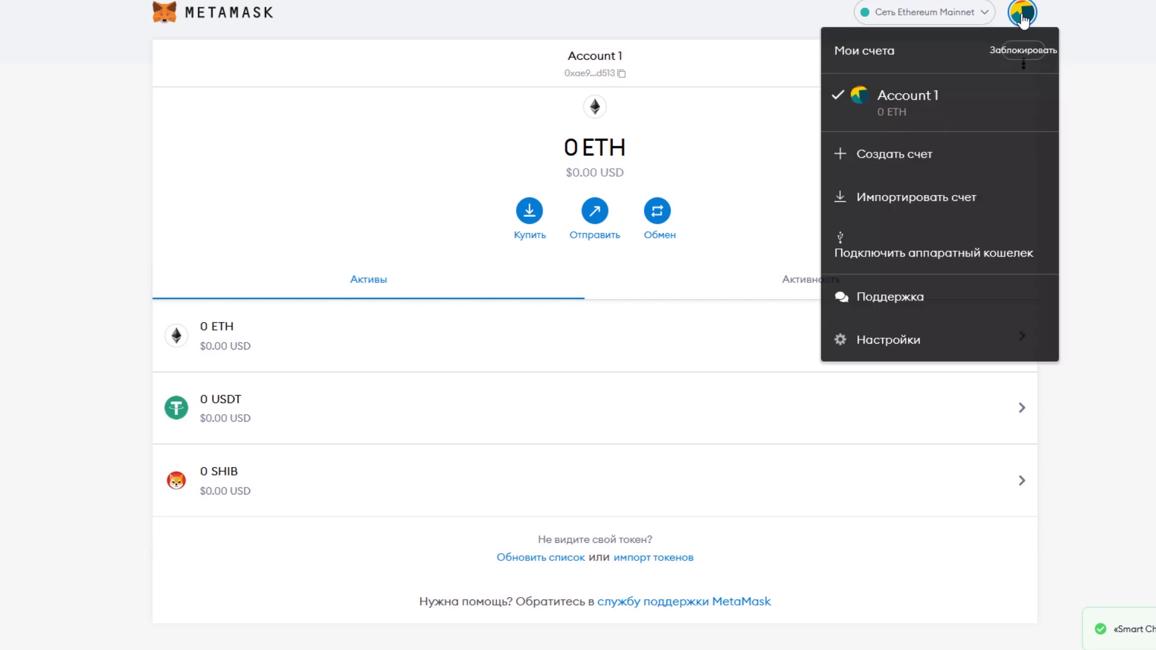
{"action": "left_click", "coordinate": [906, 166]}
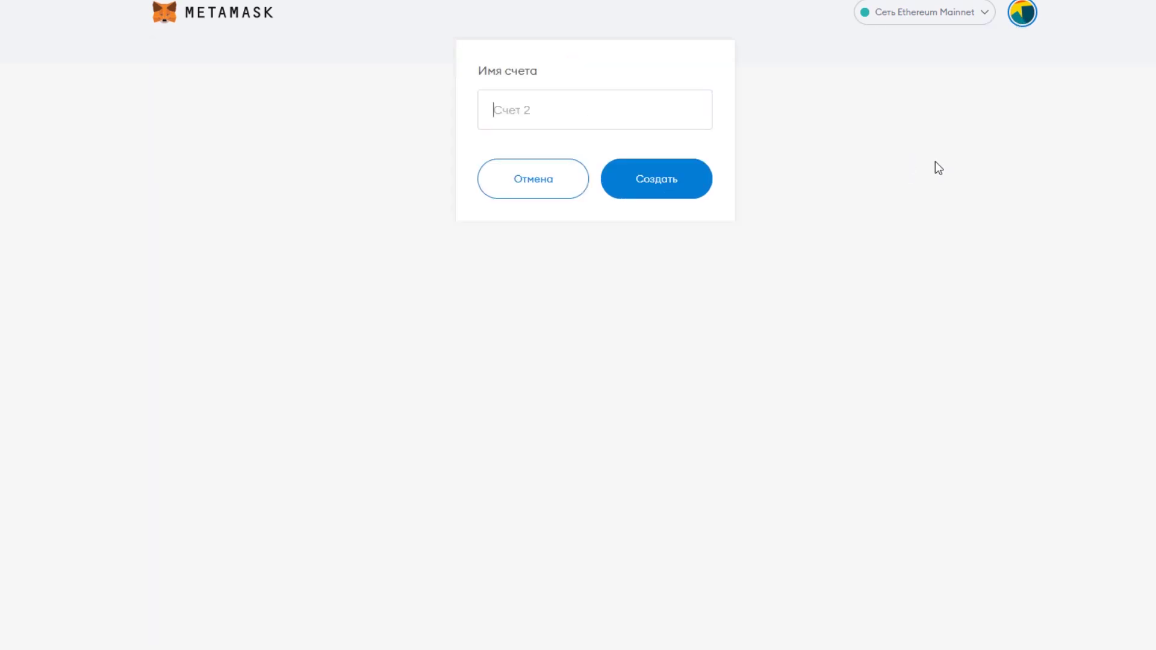
{"action": "left_click", "coordinate": [663, 187]}
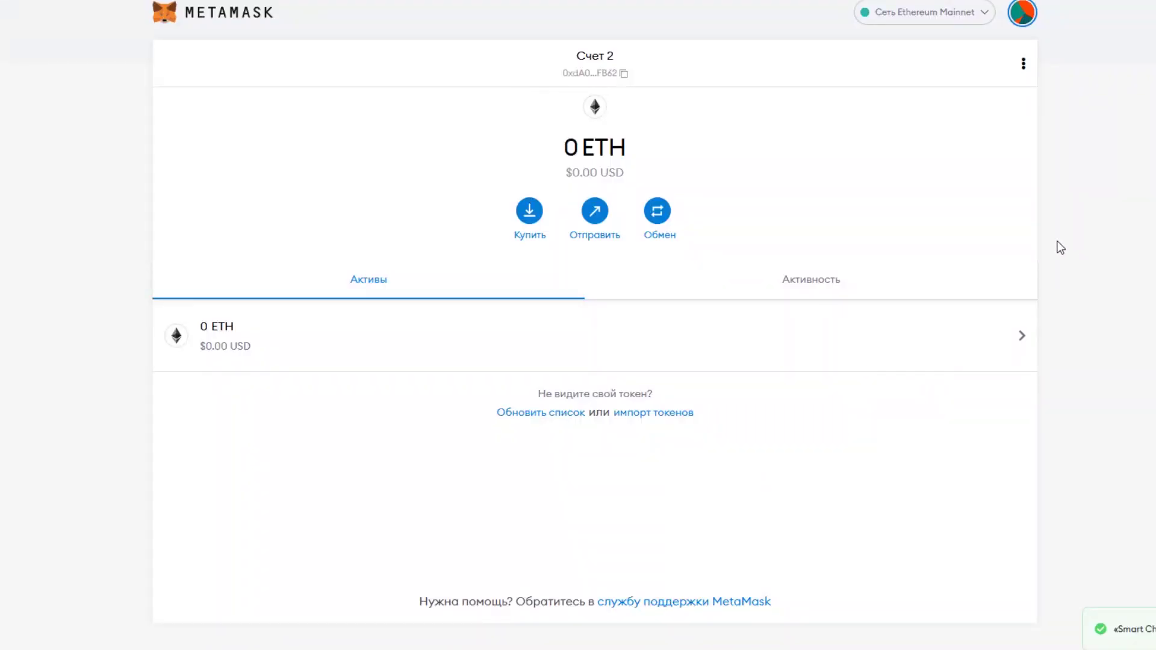
{"action": "left_click", "coordinate": [1023, 64]}
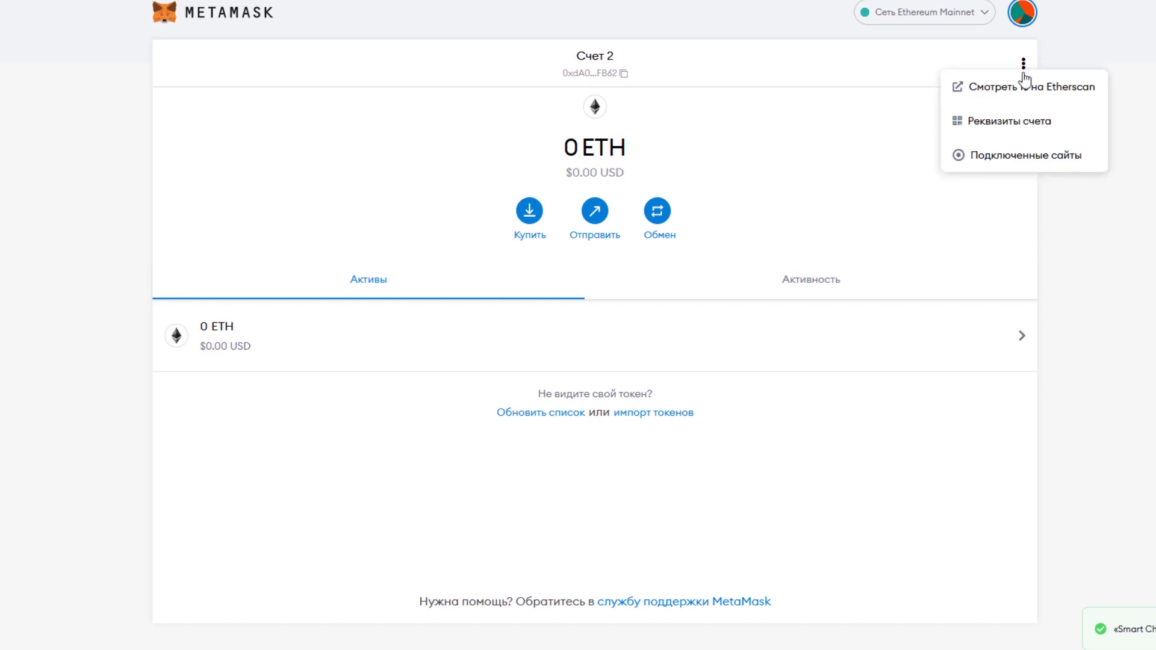
{"action": "left_click", "coordinate": [1022, 123]}
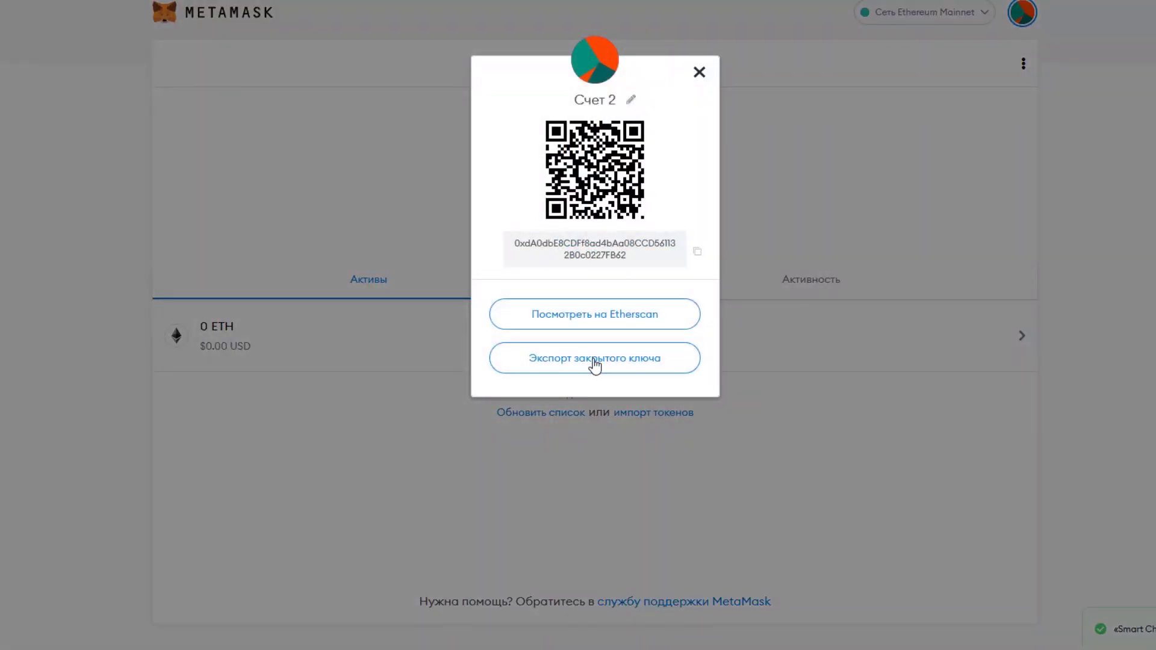
{"action": "left_click", "coordinate": [595, 360]}
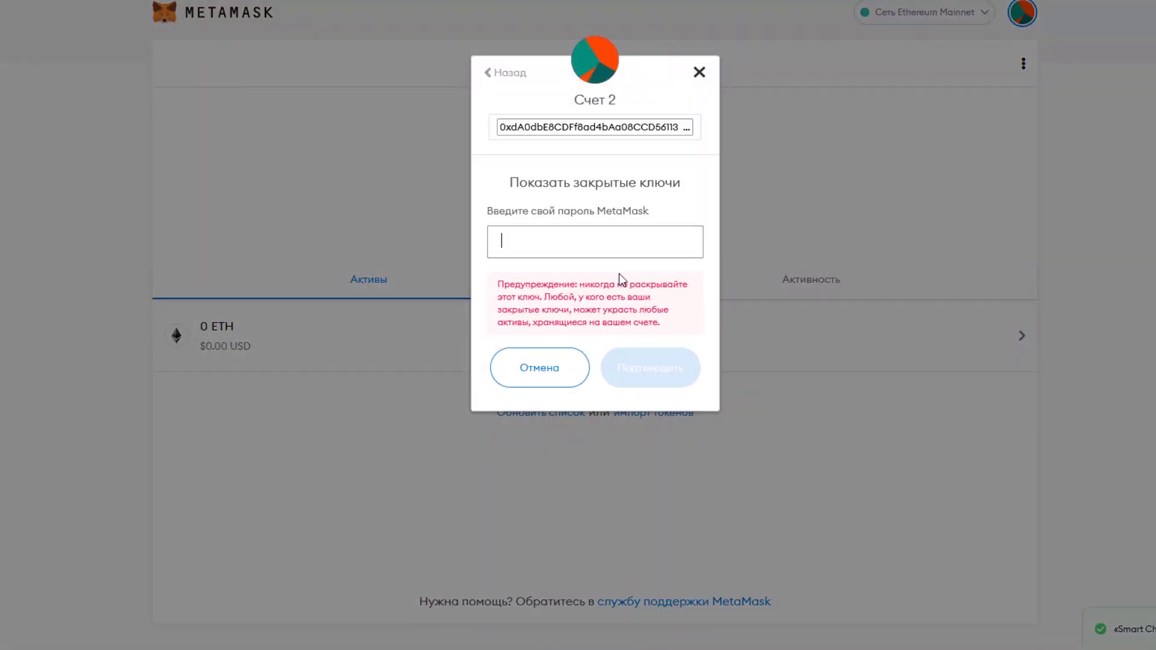
{"action": "type", "text": "******"}
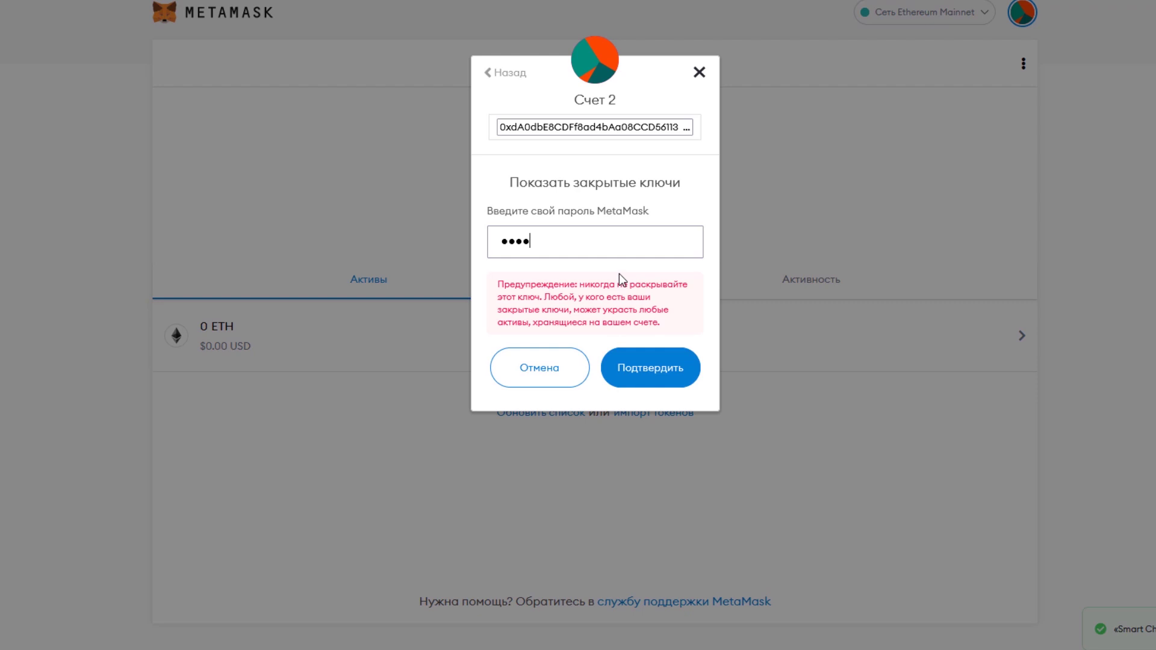
{"action": "type", "text": "******"}
{"action": "left_click", "coordinate": [1051, 206]}
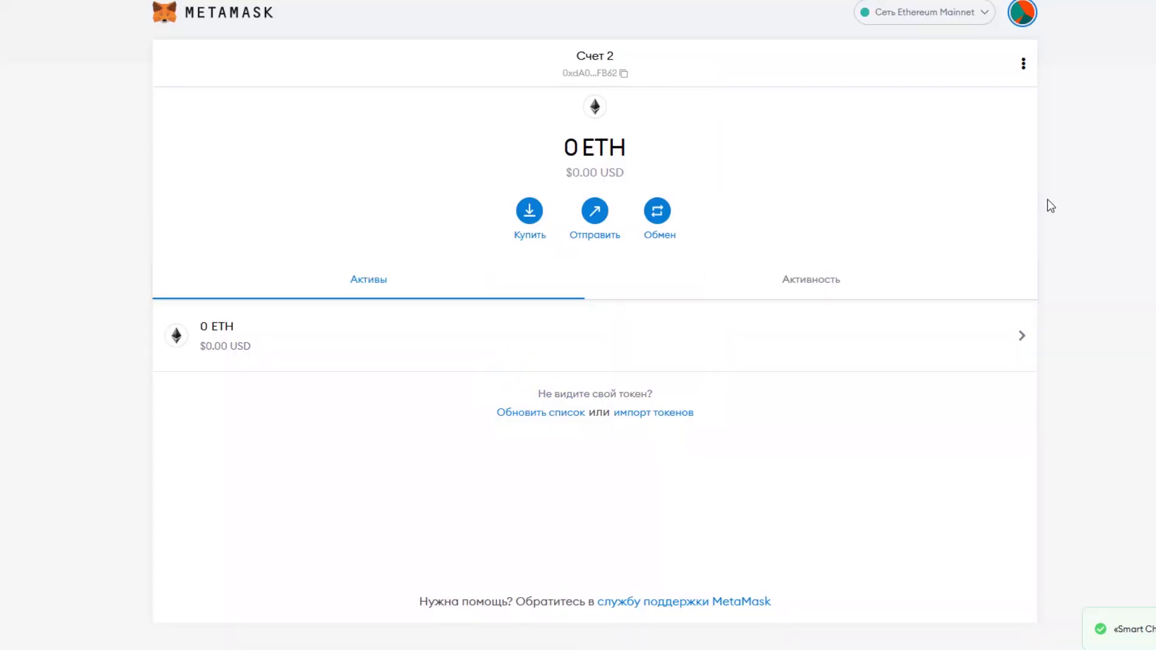
- Export the new account's private key by entering the MetaMask password, copy the key, and finish the export
{"action": "left_click", "coordinate": [1023, 62]}
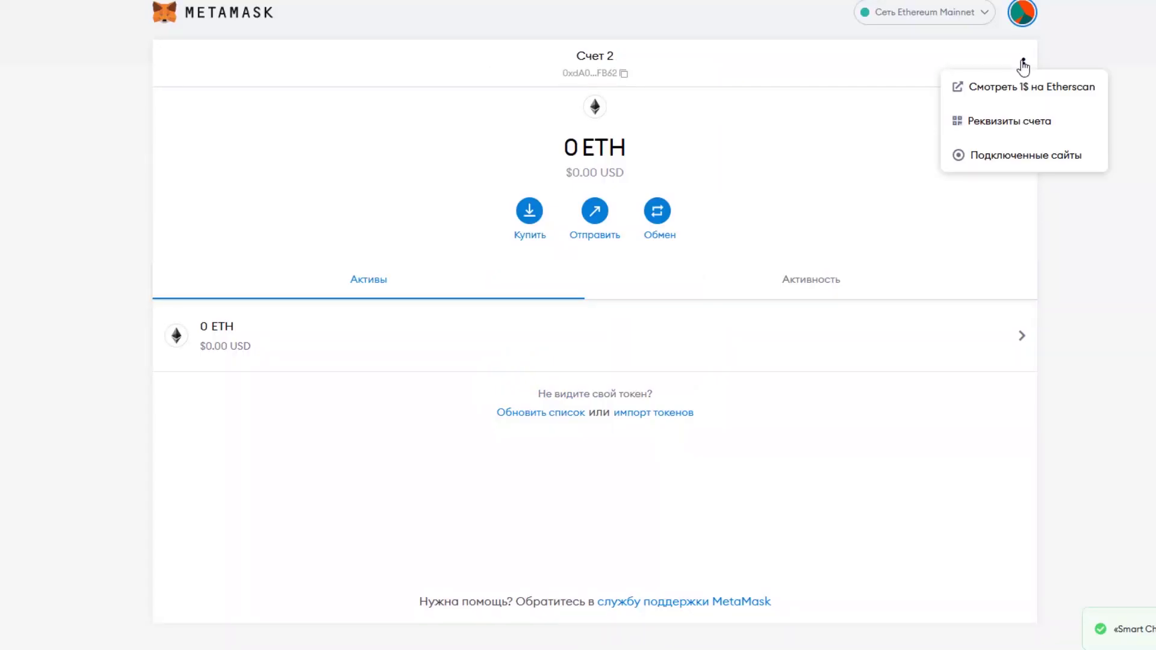
{"action": "left_click", "coordinate": [1008, 122]}
{"action": "left_click", "coordinate": [595, 365]}
{"action": "left_click", "coordinate": [584, 244]}
{"action": "type", "text": "*********"}
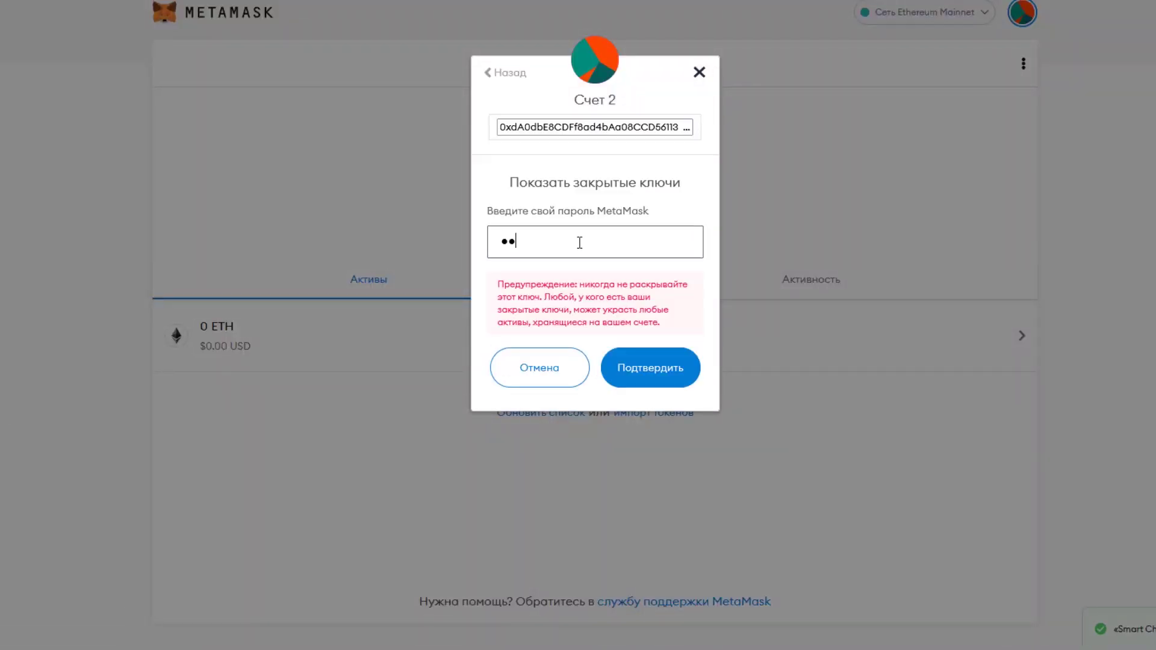
{"action": "type", "text": "****"}
{"action": "left_click", "coordinate": [653, 367]}
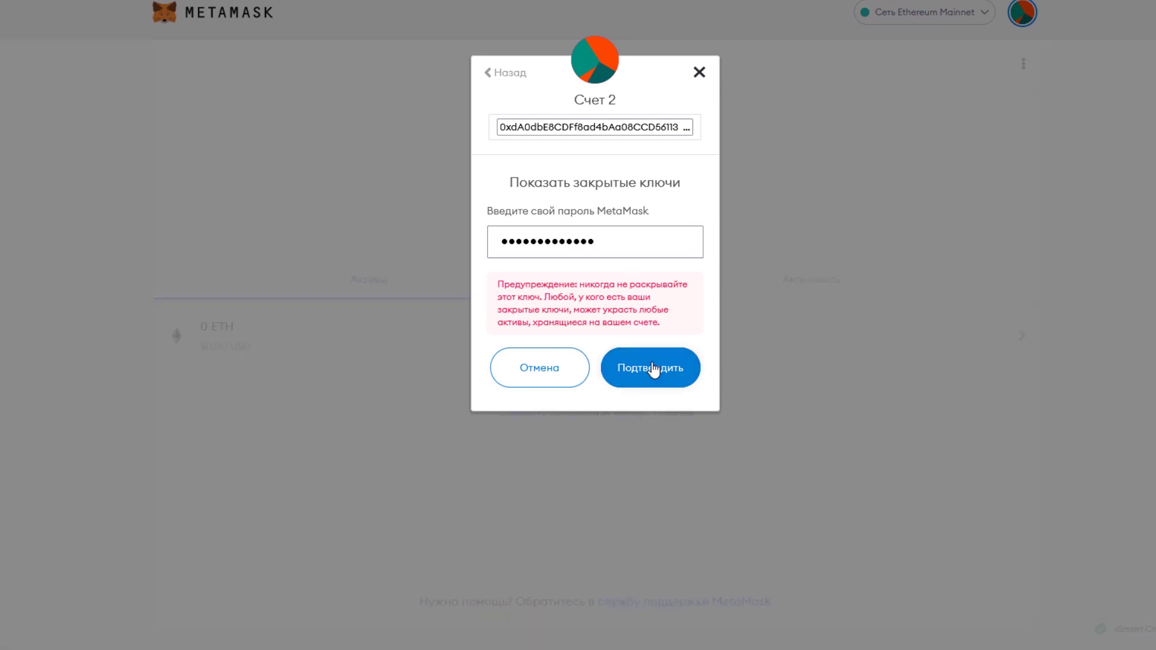
{"action": "left_click", "coordinate": [538, 271]}
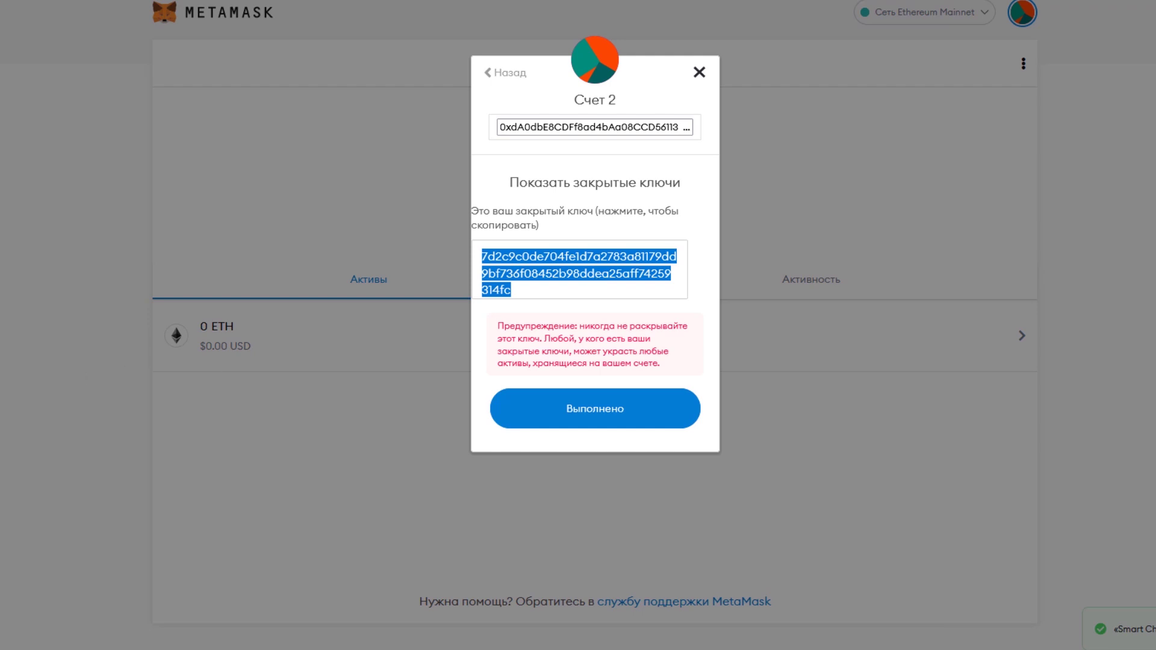
{"action": "left_click", "coordinate": [608, 412]}
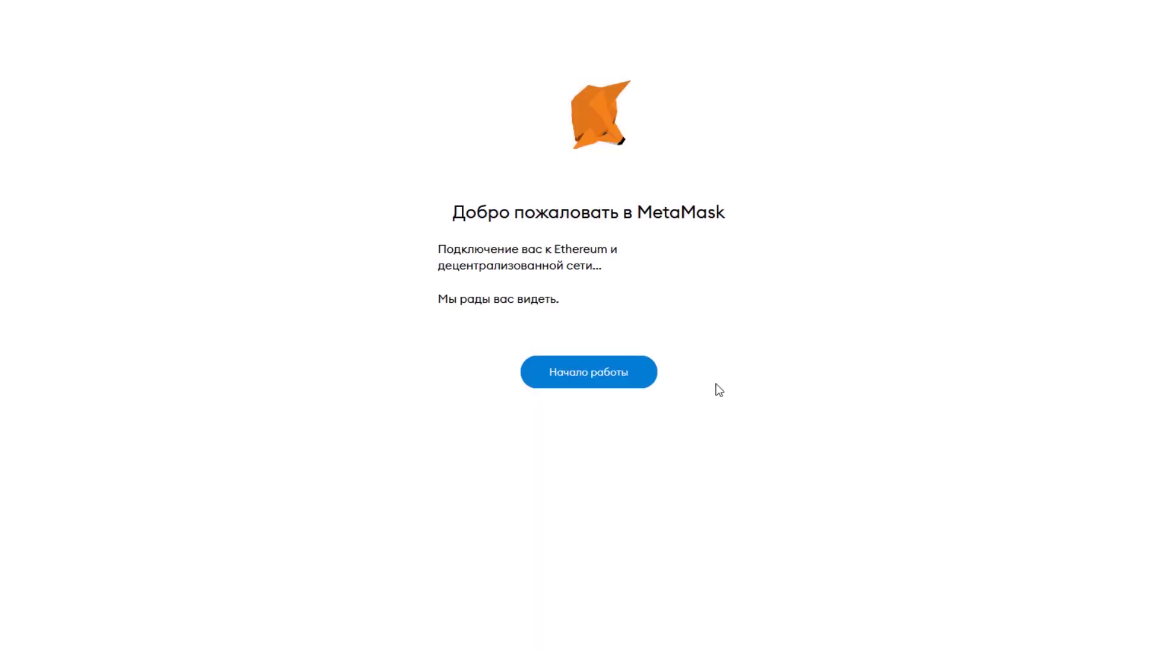
- Import the existing wallet into the fresh MetaMask installation with its 12-word secret recovery phrase and a new password, declining usage data collection
{"action": "left_click", "coordinate": [583, 376]}
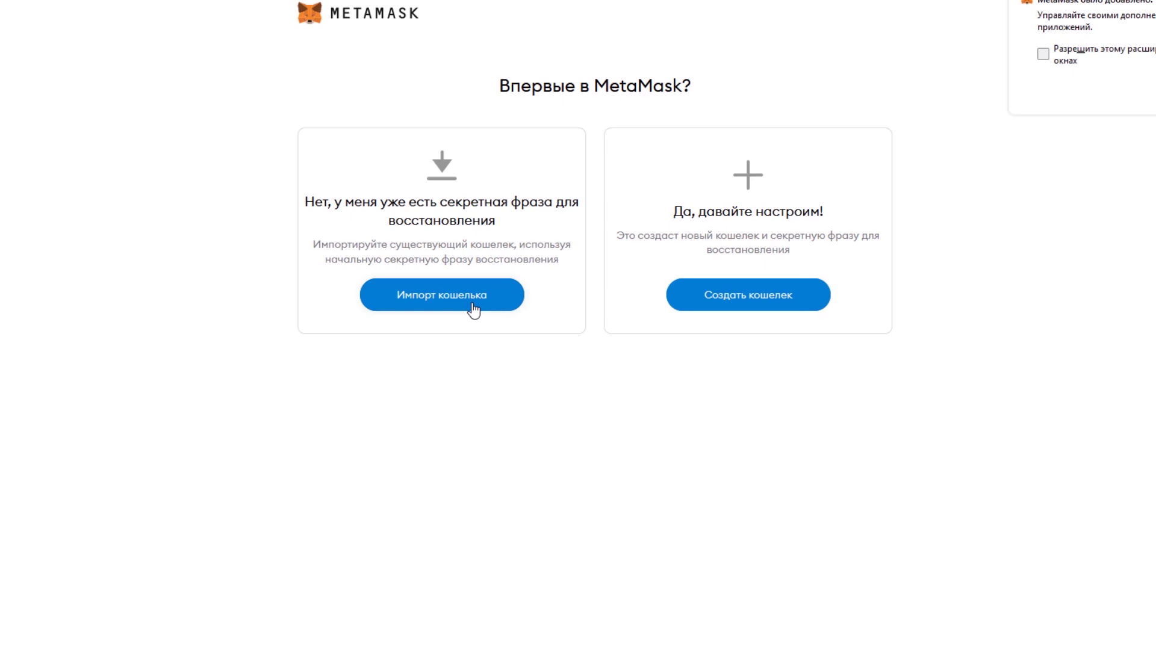
{"action": "left_click", "coordinate": [474, 309]}
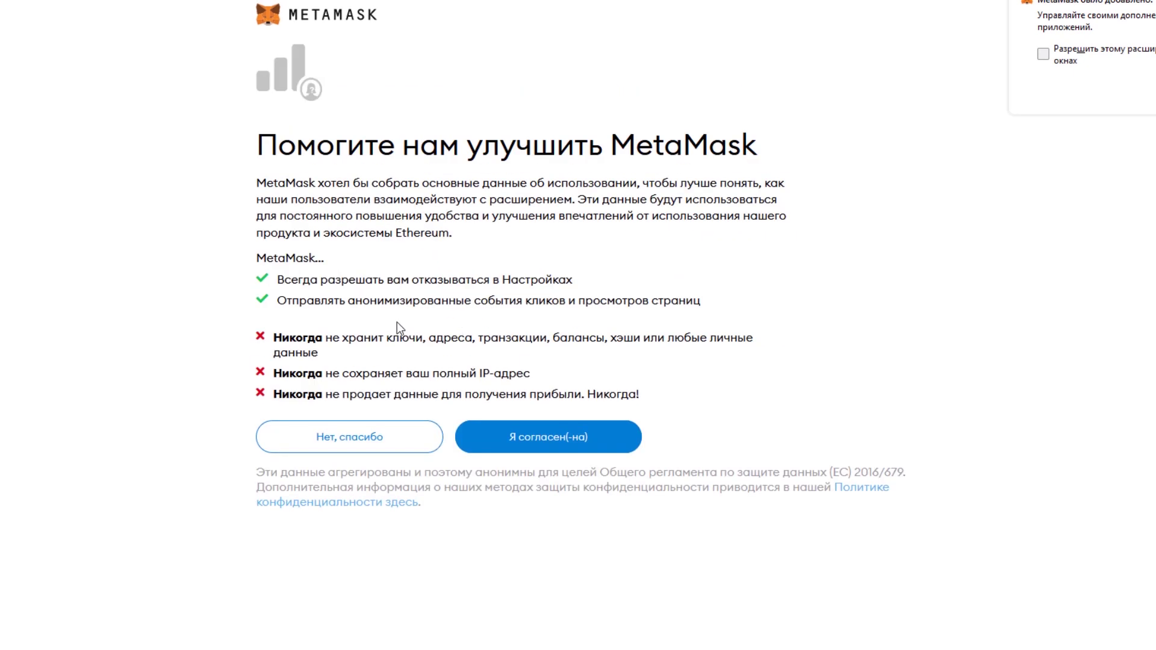
{"action": "left_click", "coordinate": [357, 437]}
{"action": "left_click", "coordinate": [390, 374]}
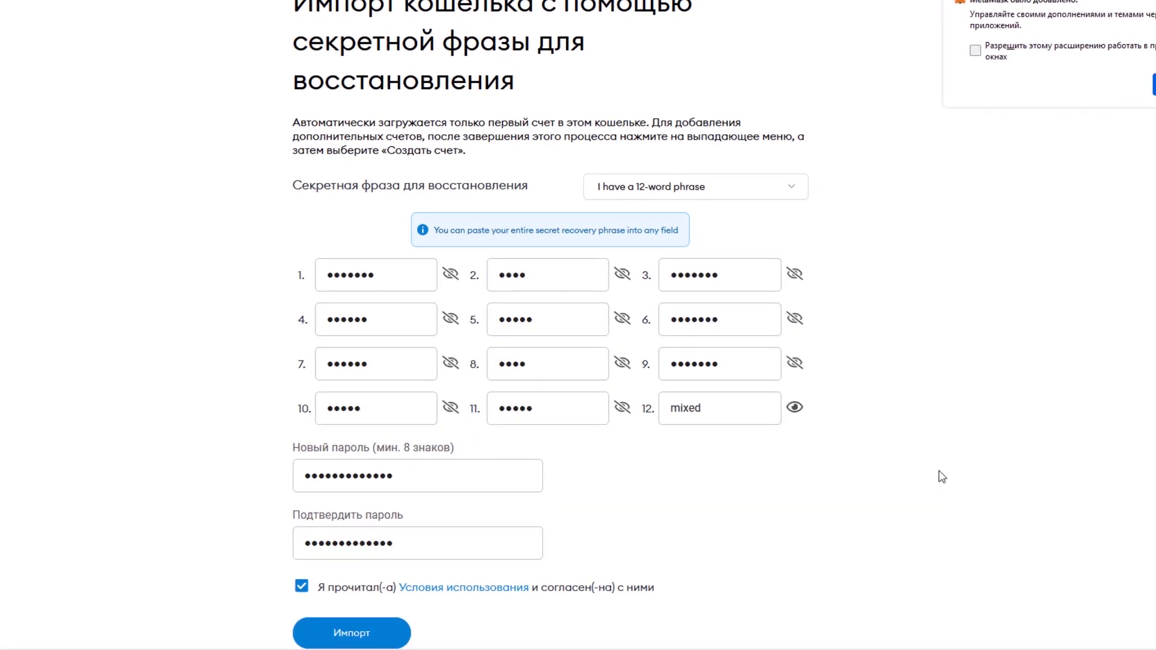
{"action": "left_click", "coordinate": [372, 630]}
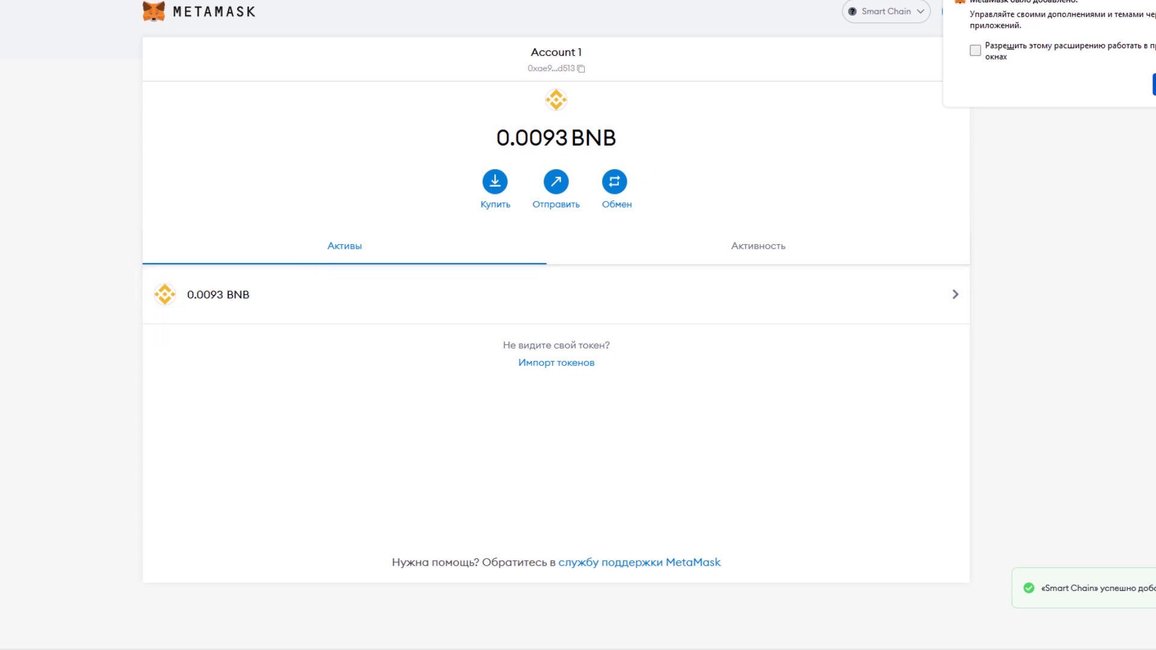
- Dismiss the add-on installation notice and create an additional MetaMask account with the default name Счет 2
{"action": "left_click", "coordinate": [945, 215]}
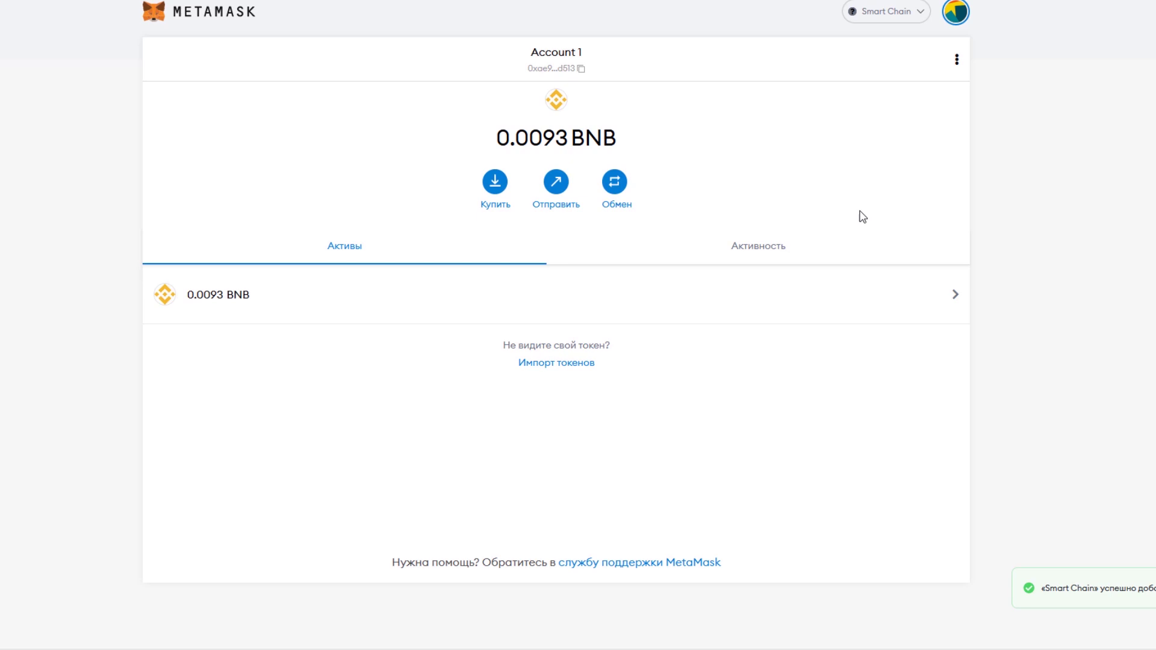
{"action": "left_click", "coordinate": [956, 12]}
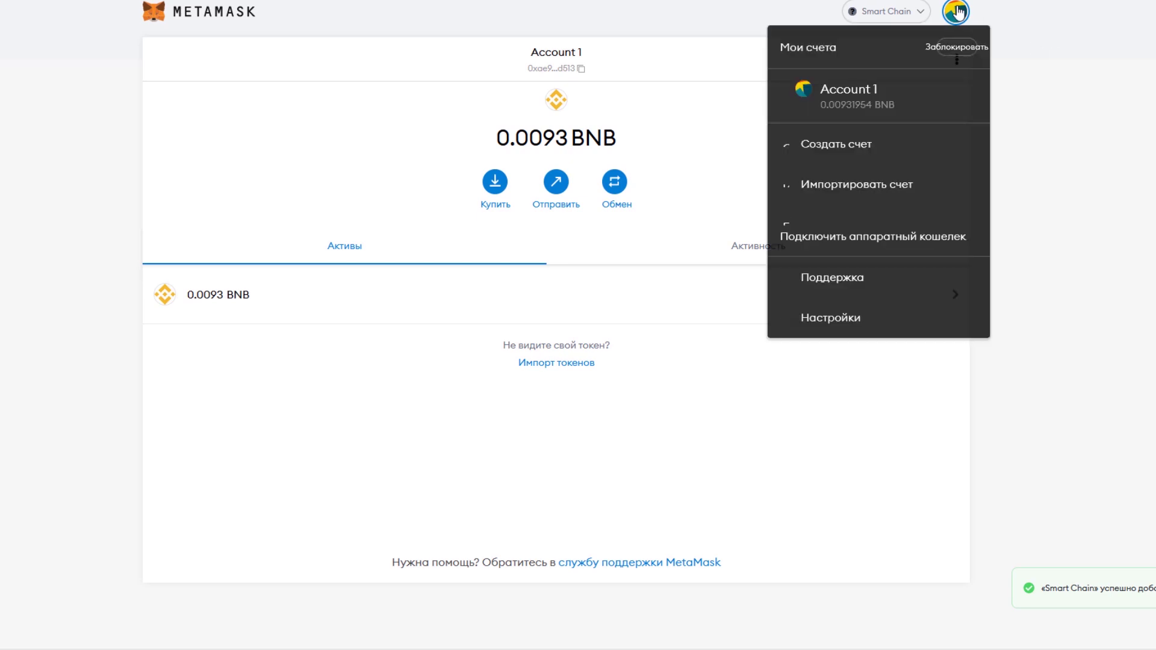
{"action": "left_click", "coordinate": [869, 150]}
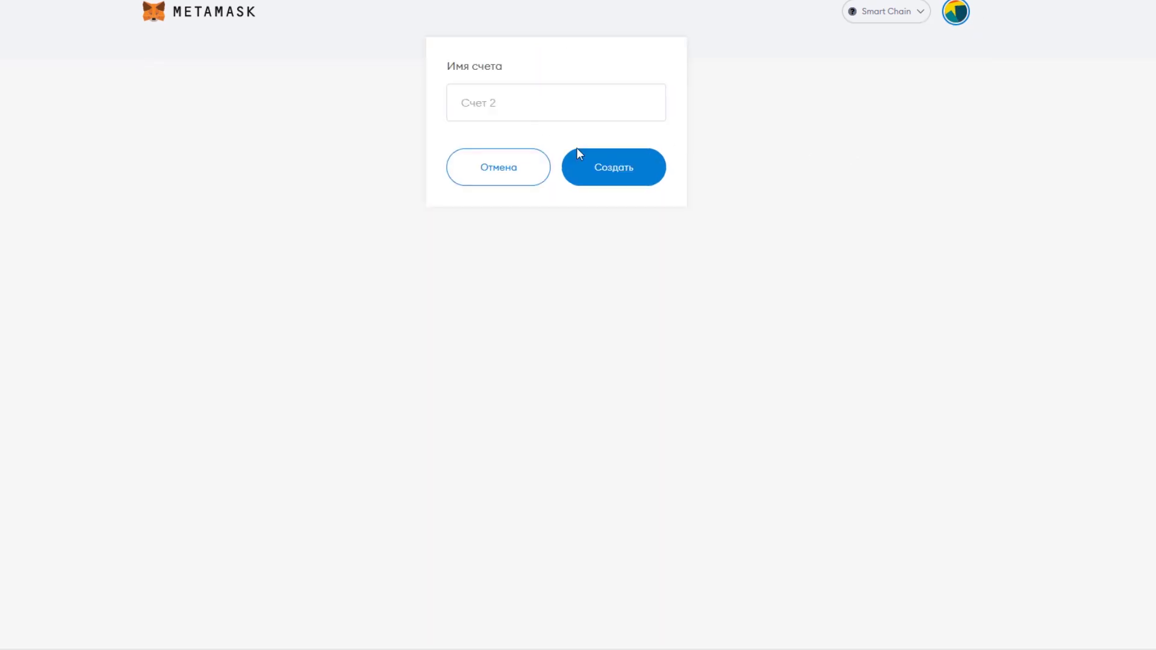
{"action": "left_click", "coordinate": [614, 175]}
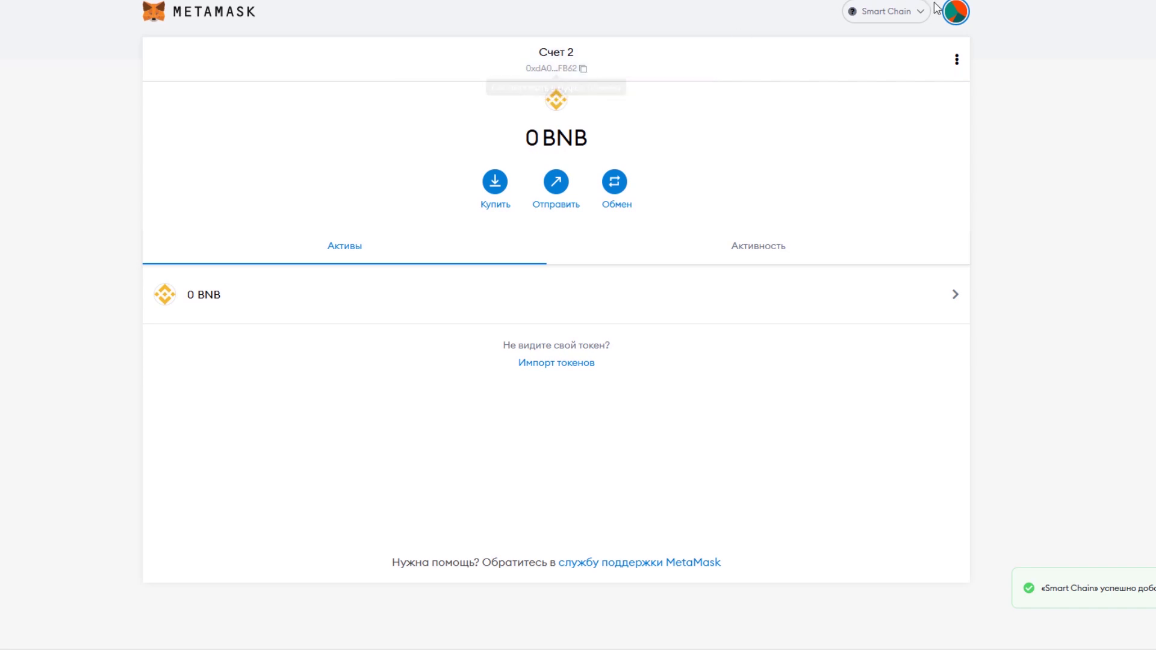
- Open the account import form with the private key type and make the key field ready for entry
{"action": "left_click", "coordinate": [962, 17]}
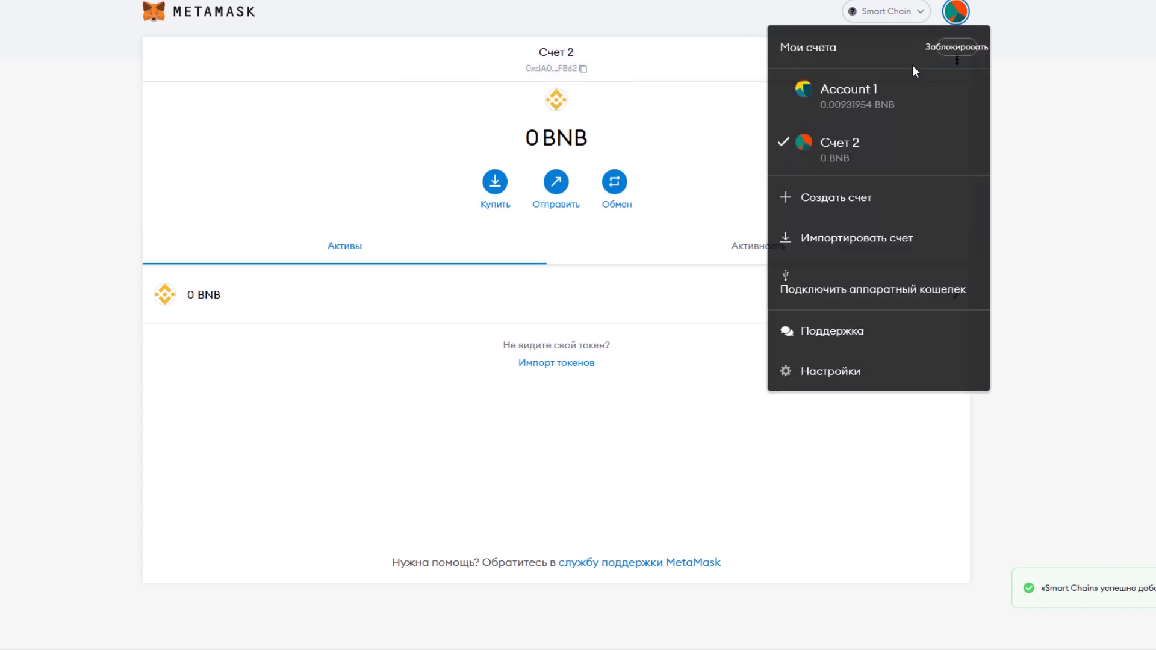
{"action": "left_click", "coordinate": [865, 242]}
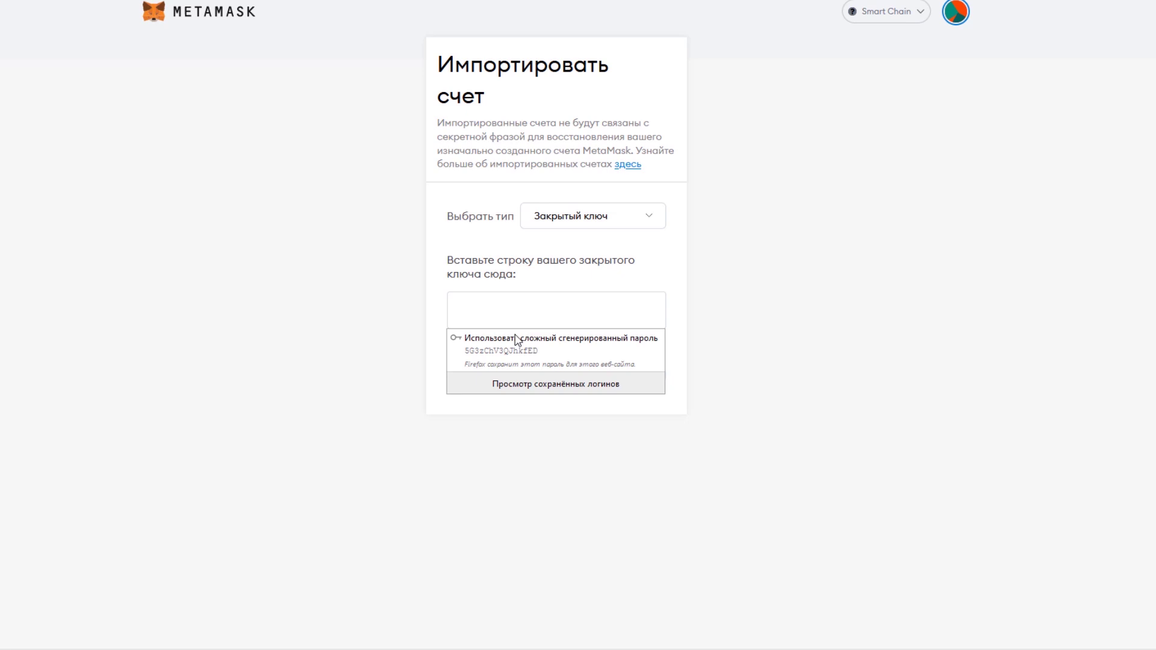
{"action": "left_click", "coordinate": [523, 306]}
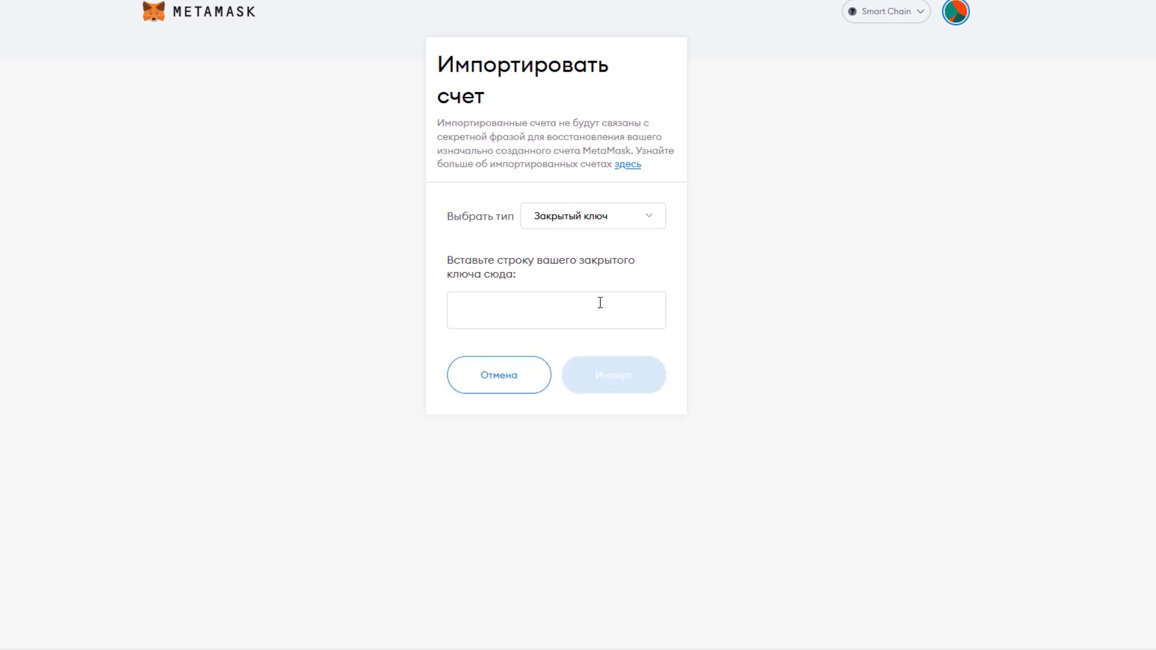